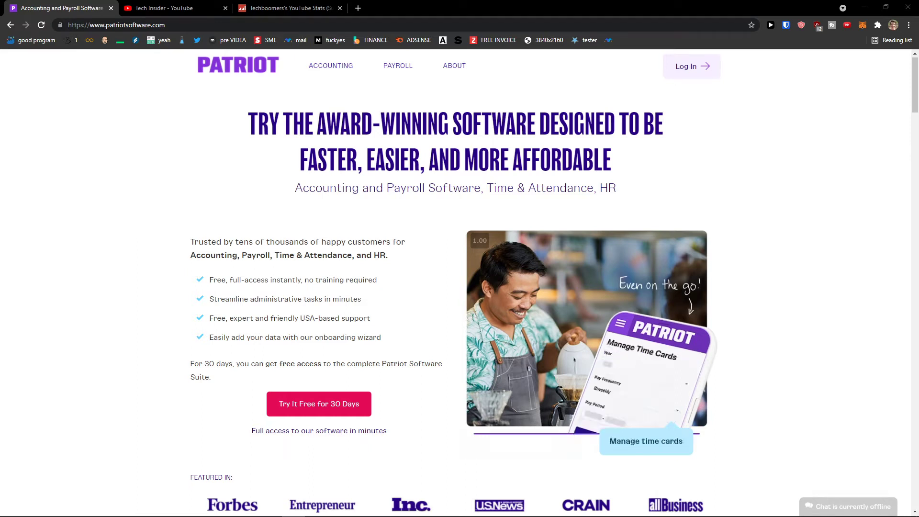
Look over the Patriot home page and start the free trial sign-up
scroll(205, 365, down, 1)
scroll(206, 364, up, 1)
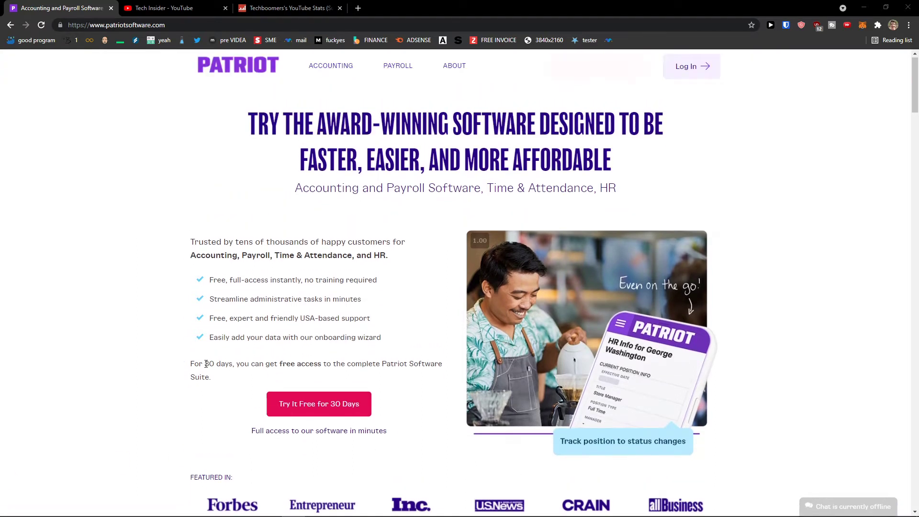
scroll(206, 363, down, 1)
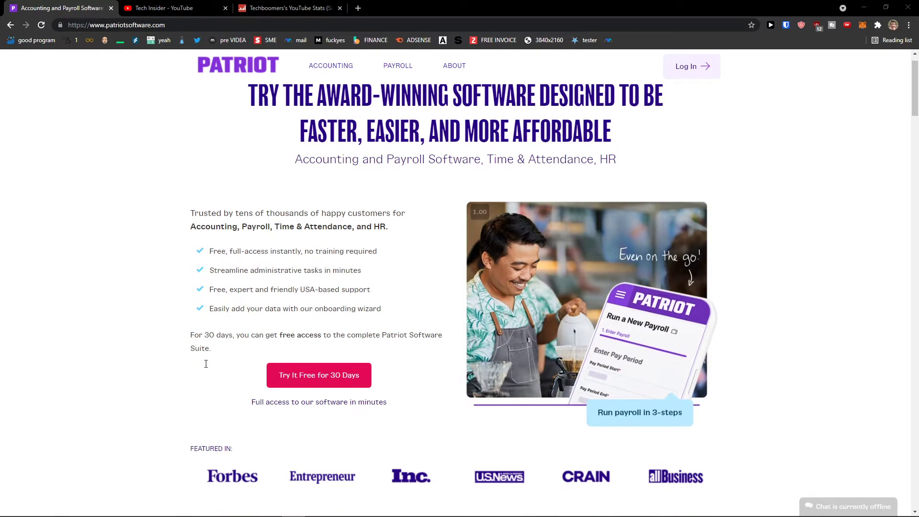
scroll(205, 363, up, 1)
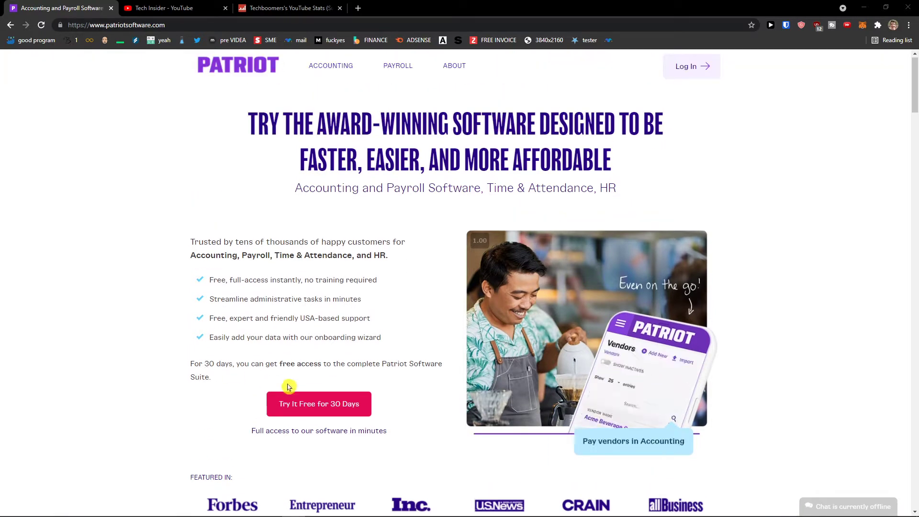
click(318, 410)
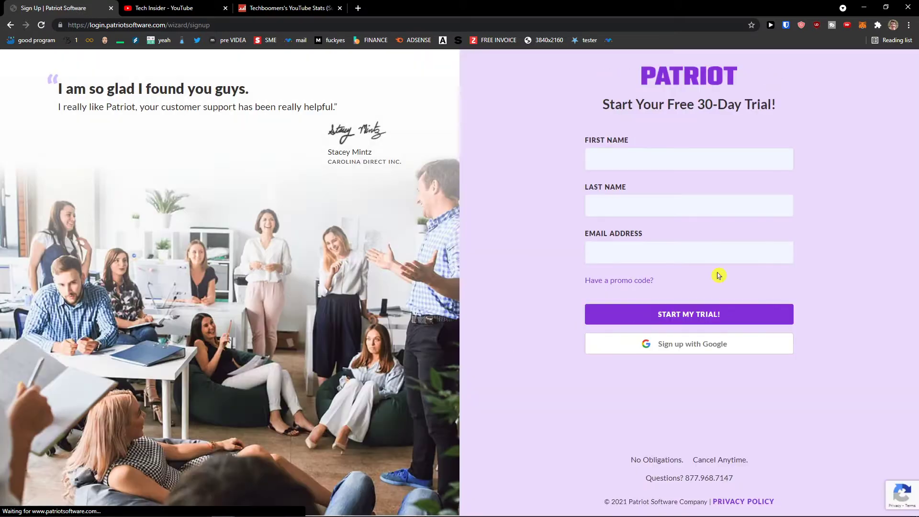
Enter the owner's first name, last name and corrected e-mail address, then start the trial
click(624, 160)
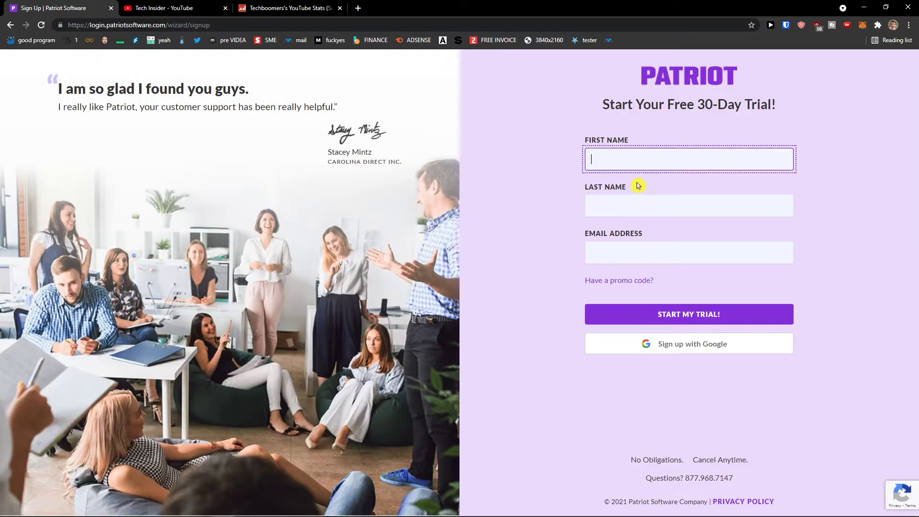
key(Tab)
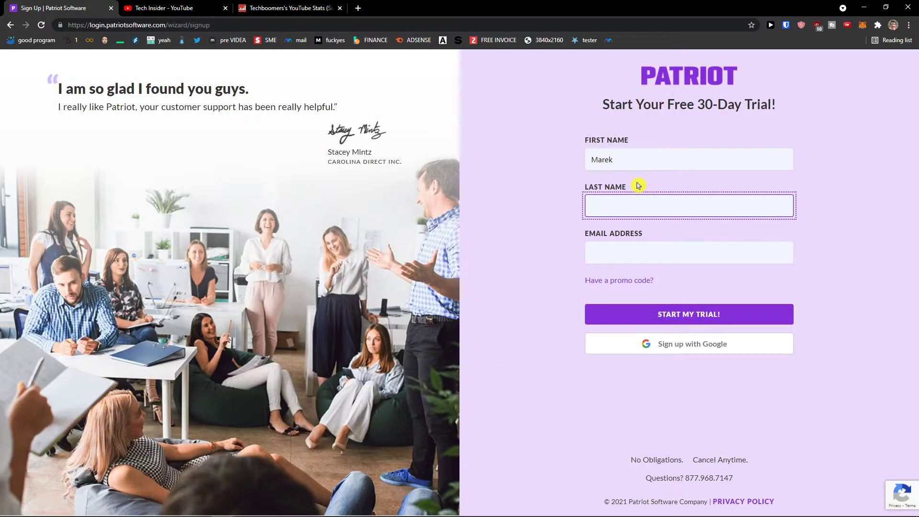
key(Tab)
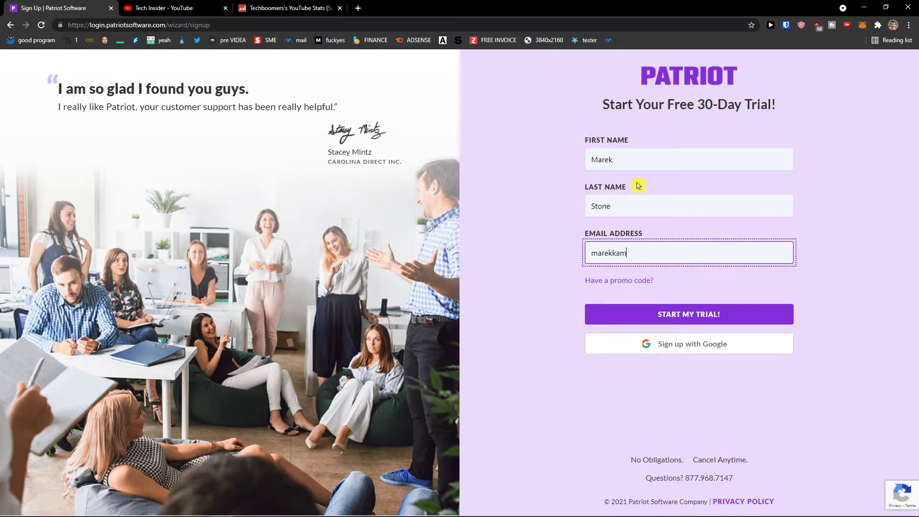
drag(655, 253, 647, 253)
text(0)
click(662, 309)
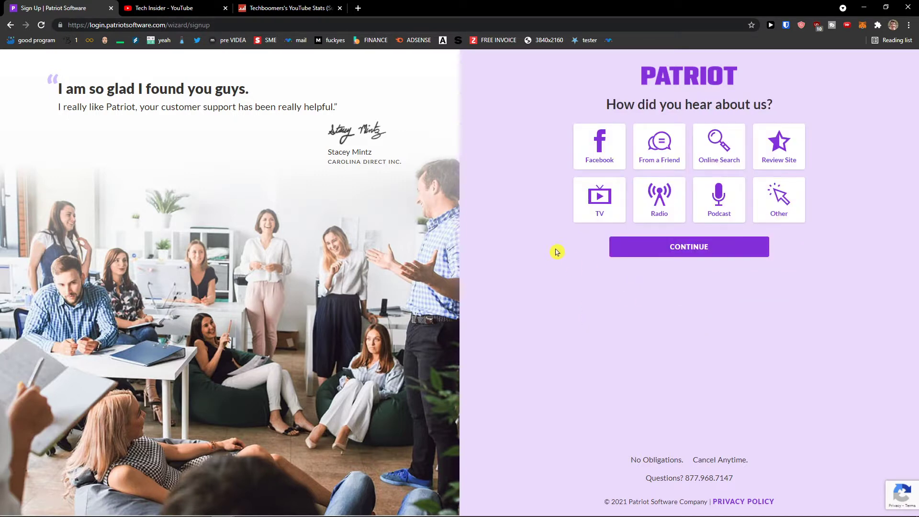
Answer Online Search for how you heard about Patriot, at 110% page zoom
drag(596, 116, 774, 116)
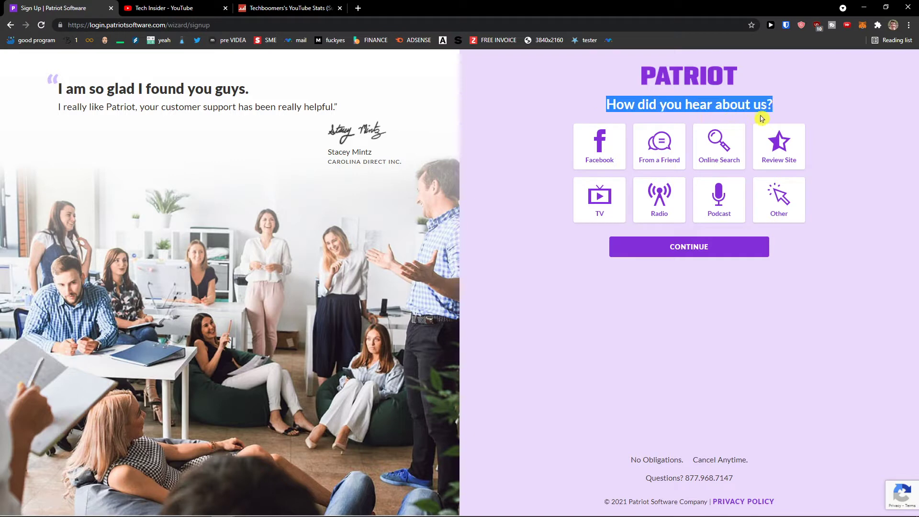
click(734, 150)
key(ctrl+plus)
click(710, 268)
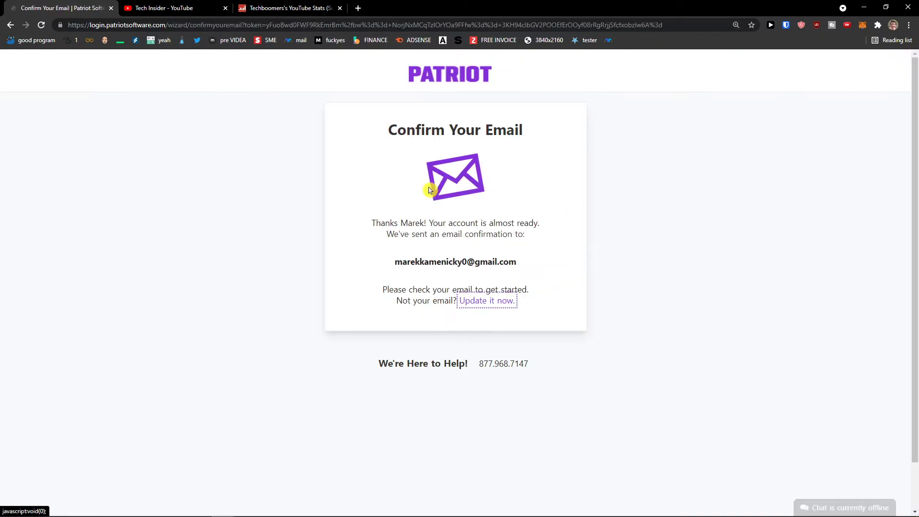
Enter a username and a password that meets every rule
click(358, 8)
drag(383, 9, 0, 148)
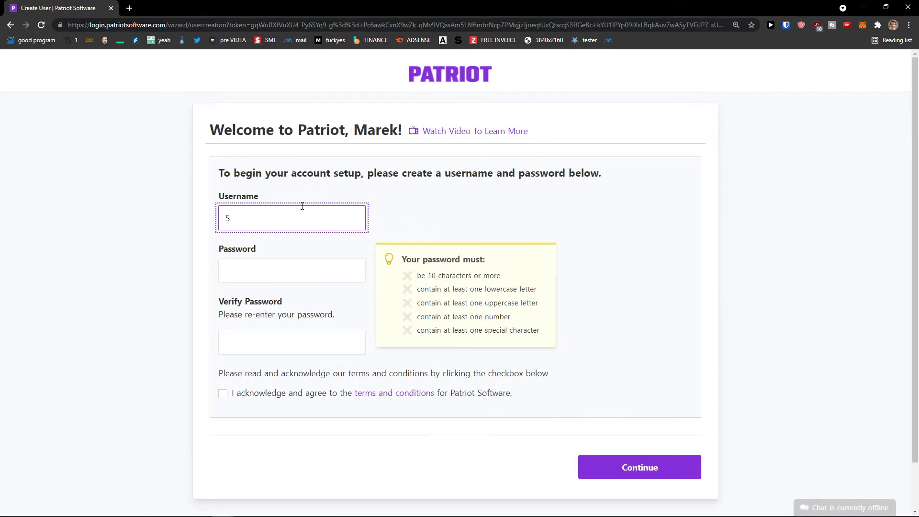
key(Tab)
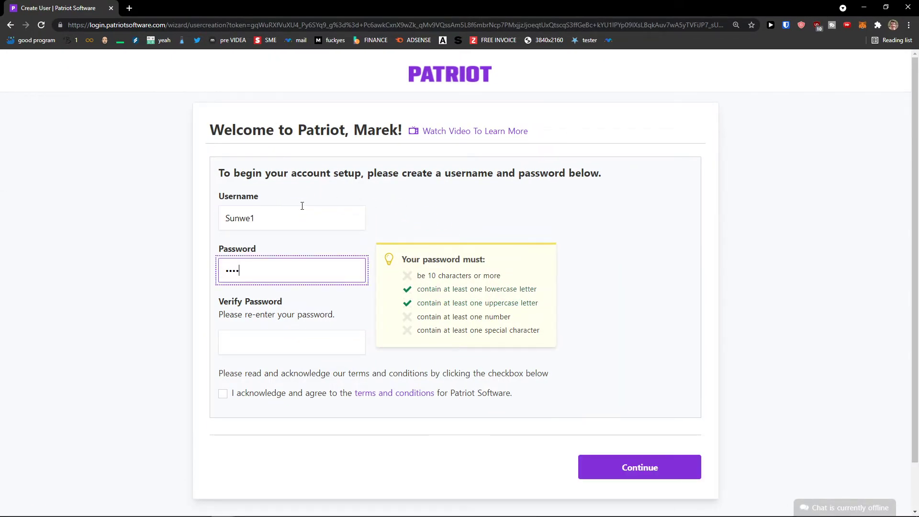
key(Tab)
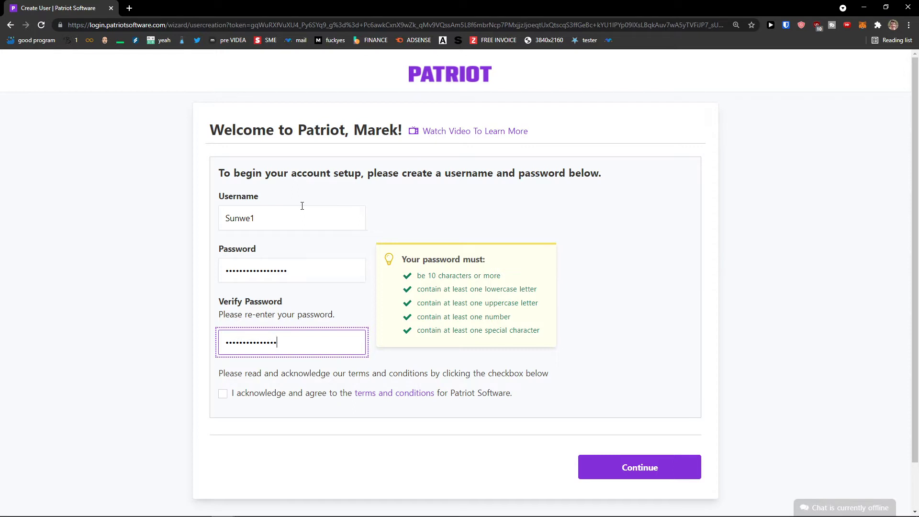
Verify the password, accept the terms and conditions, and submit
drag(416, 275, 548, 338)
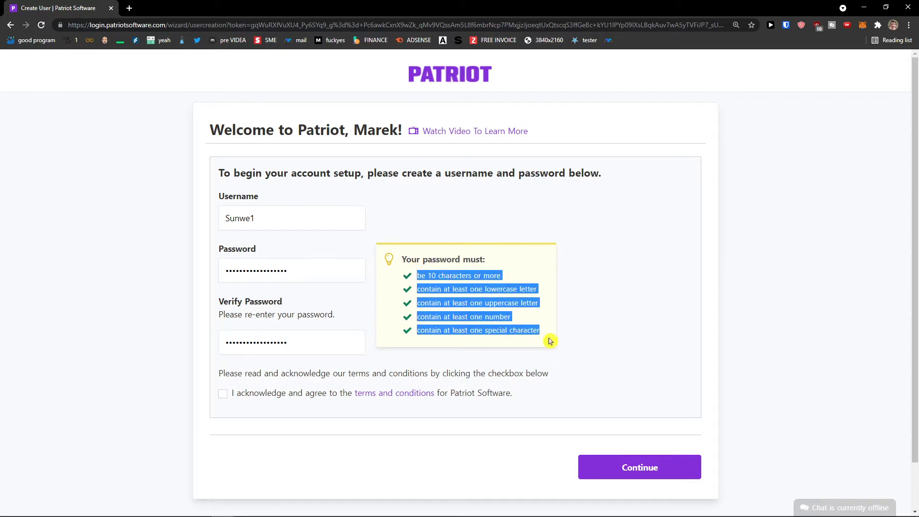
click(447, 357)
click(266, 398)
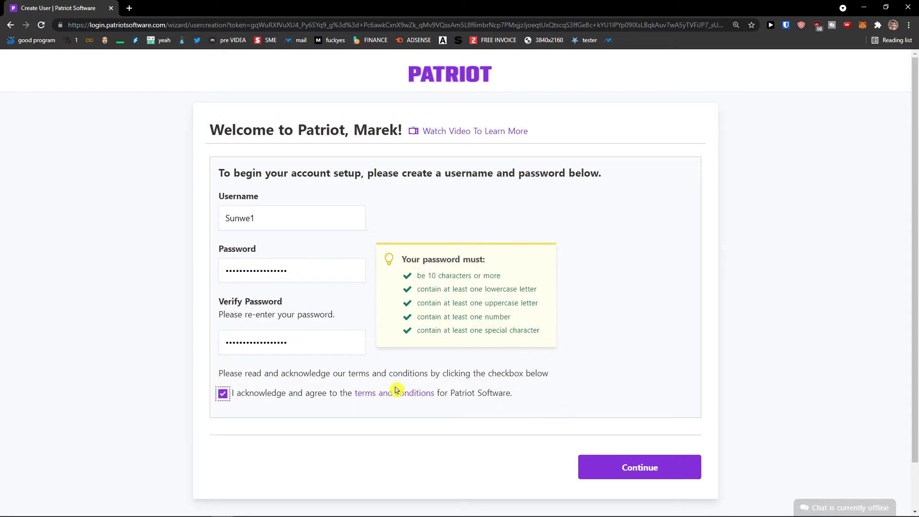
click(594, 464)
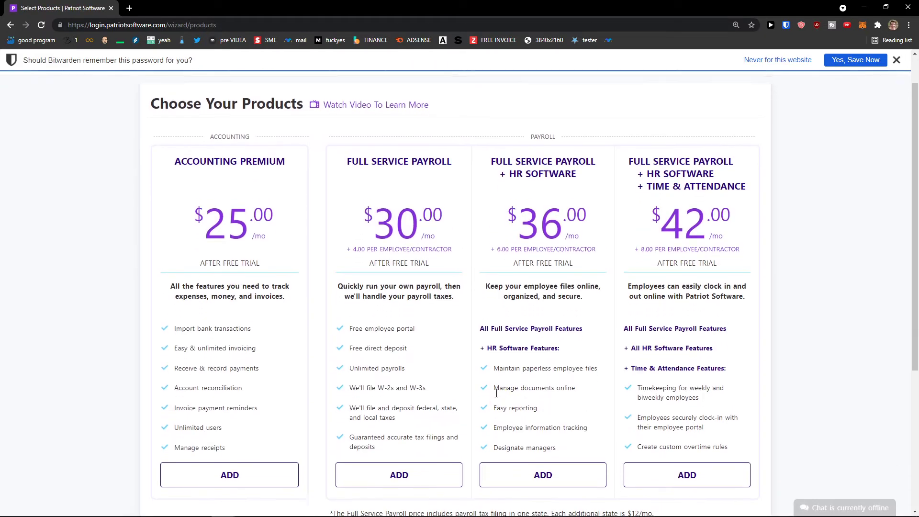
Review the four priced plans and dismiss the password-saving prompt
scroll(497, 392, down, 3)
scroll(496, 395, down, 2)
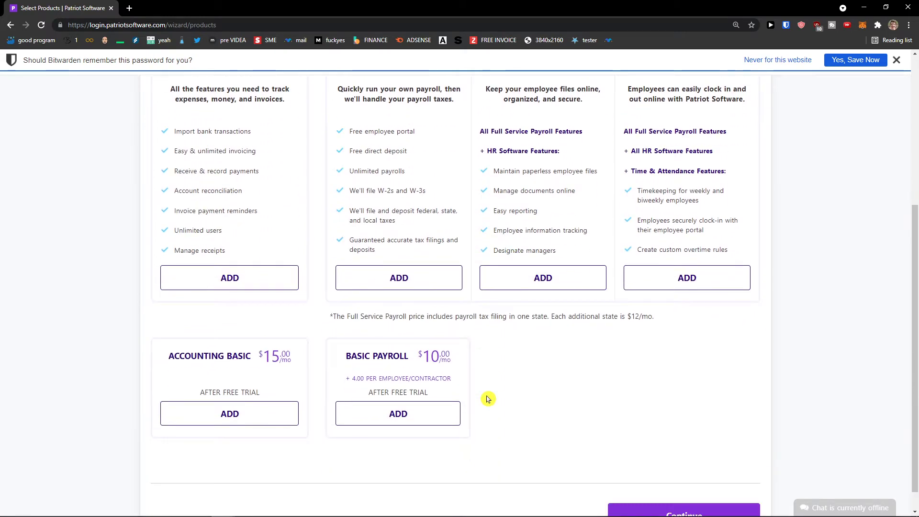
scroll(485, 396, up, 4)
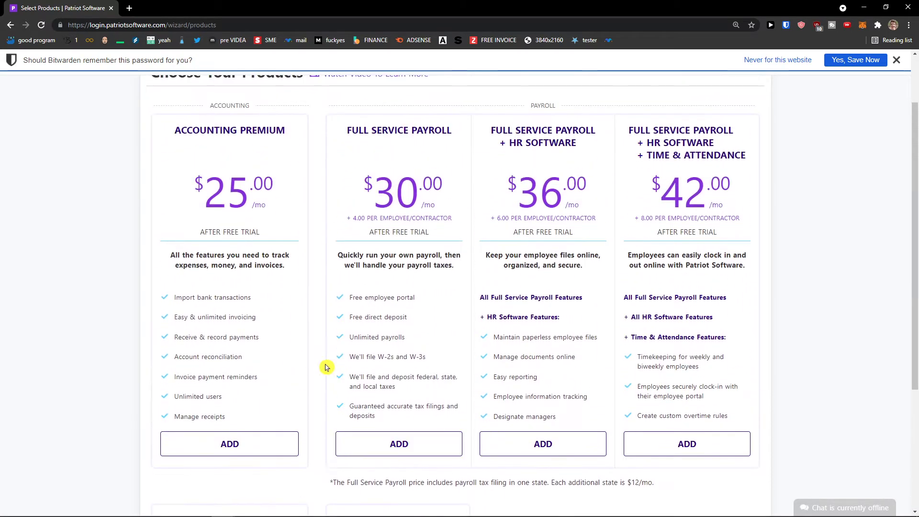
scroll(325, 367, up, 1)
scroll(268, 374, down, 1)
scroll(419, 378, down, 1)
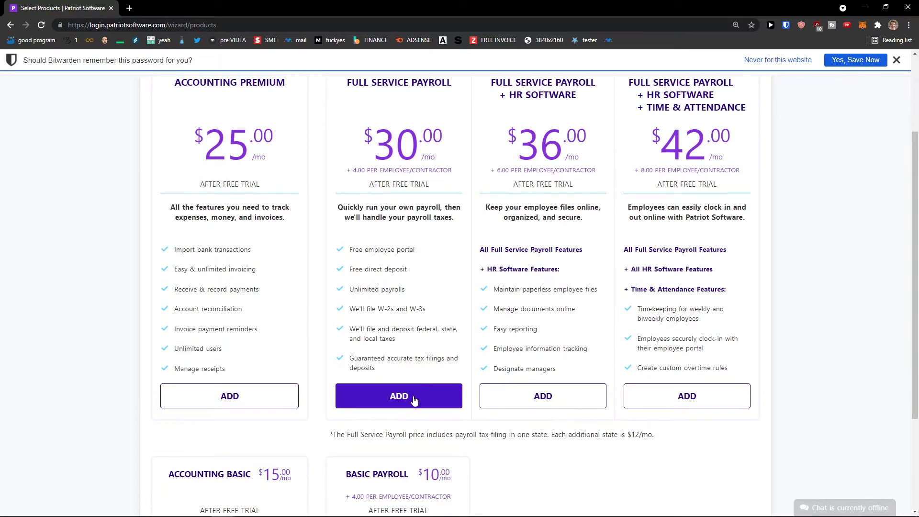
click(414, 400)
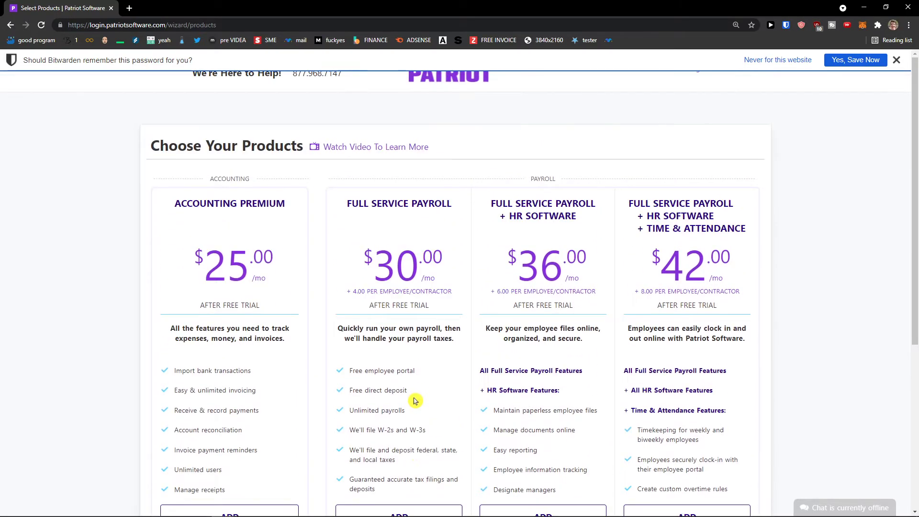
click(896, 60)
scroll(660, 402, down, 5)
click(689, 493)
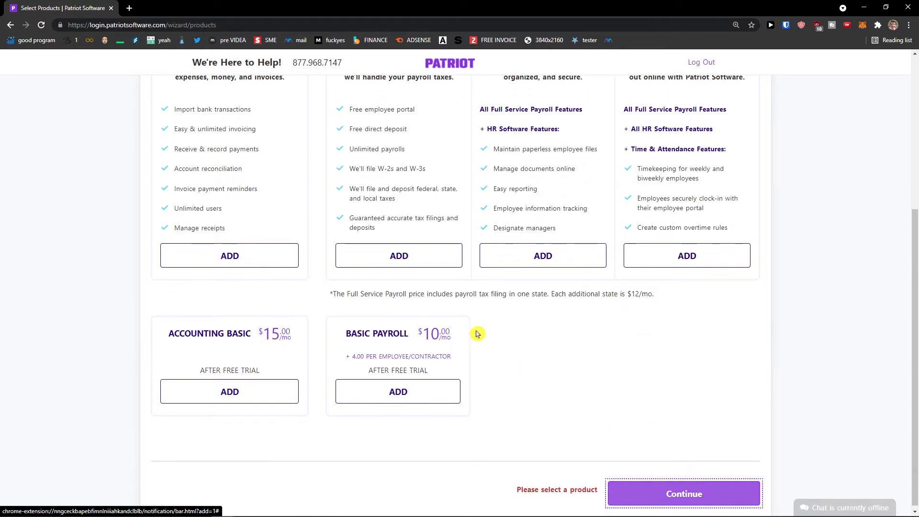
Add the Full Service Payroll plan ($30/mo) and continue
scroll(413, 287, up, 1)
scroll(409, 315, up, 2)
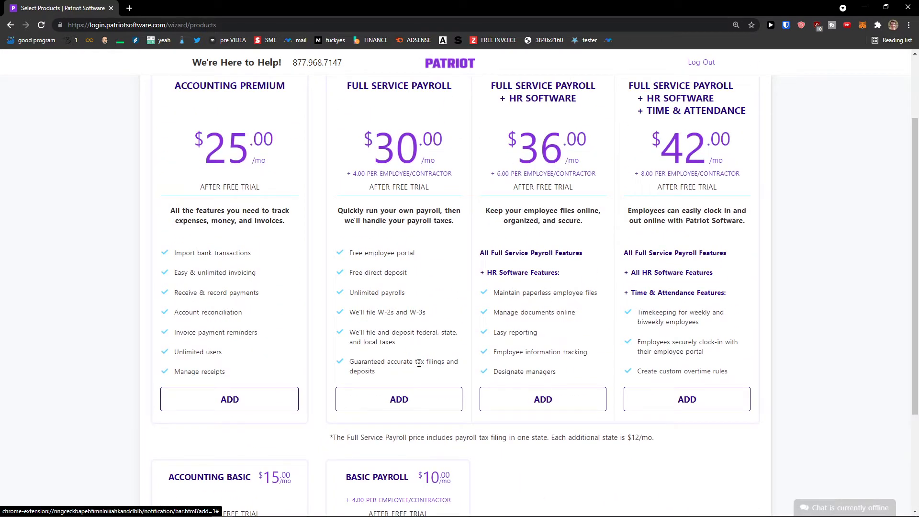
click(417, 400)
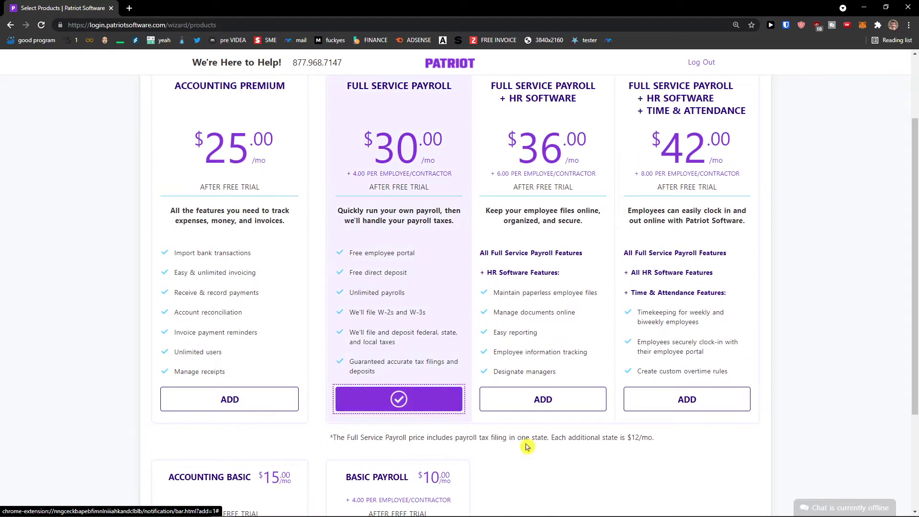
scroll(402, 385, up, 1)
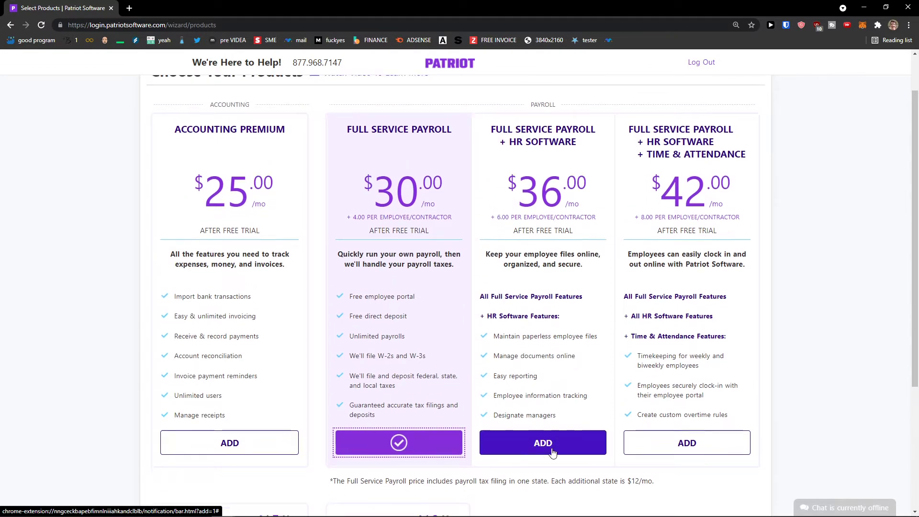
scroll(543, 437, down, 4)
click(665, 493)
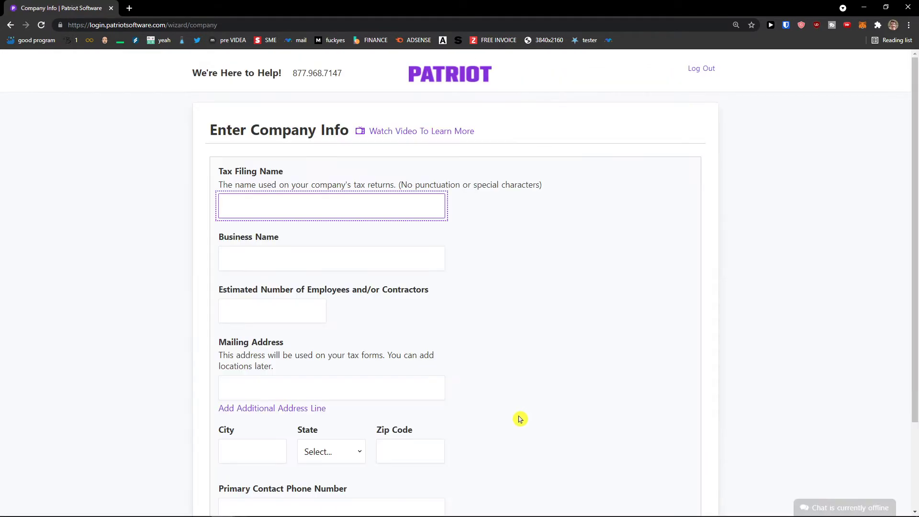
Enter the company's tax filing name and business name
scroll(518, 419, down, 1)
scroll(518, 419, down, 1)
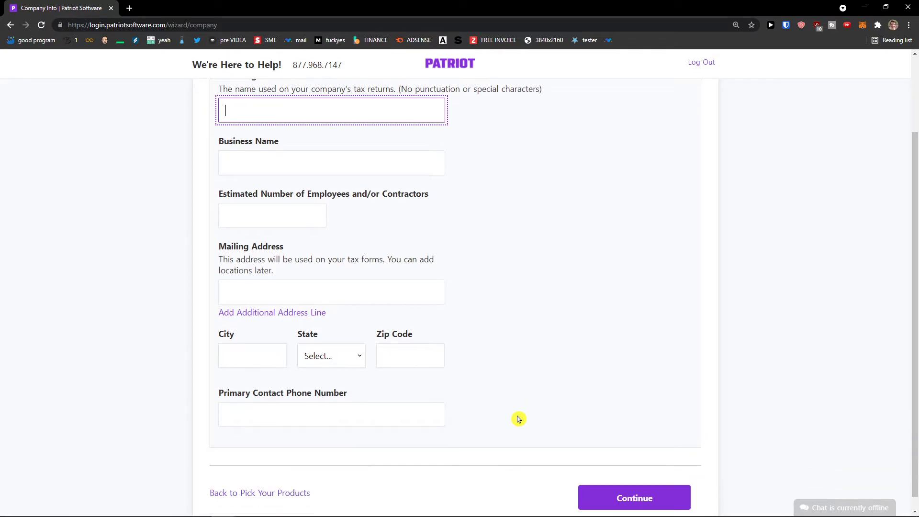
scroll(518, 418, up, 2)
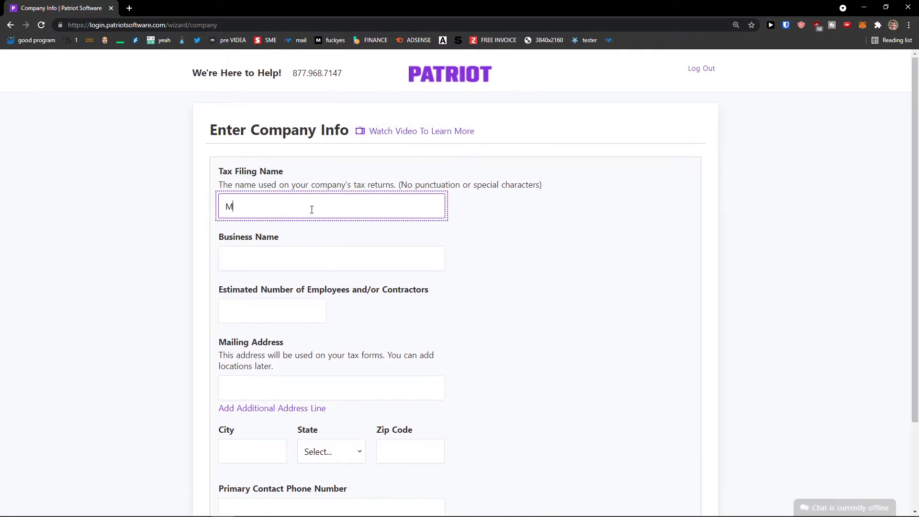
key(Tab)
text(S)
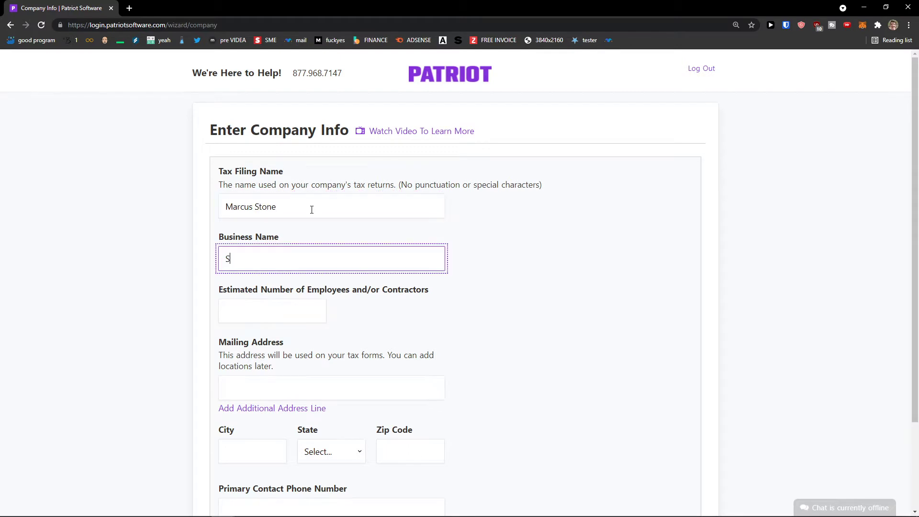
text(un wei s.r.o)
key(Tab)
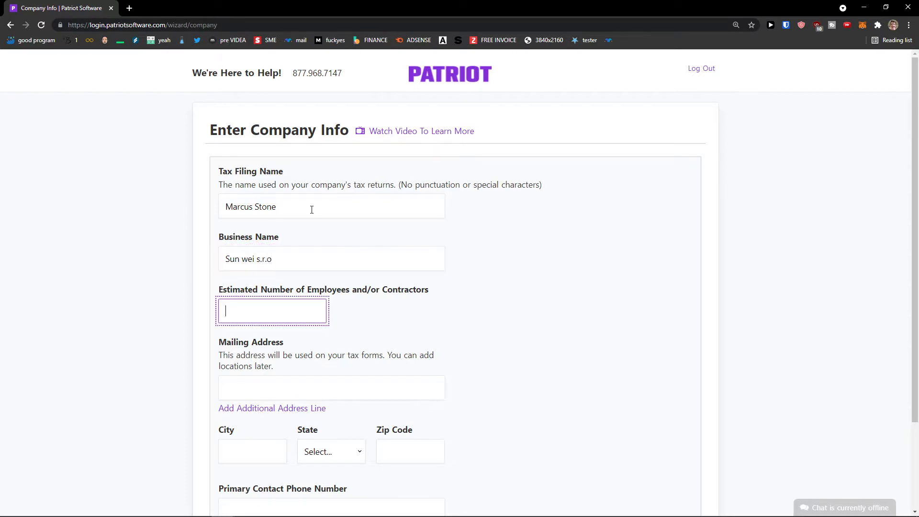
Fill in the mailing address line and pick LA as the state
scroll(307, 230, down, 1)
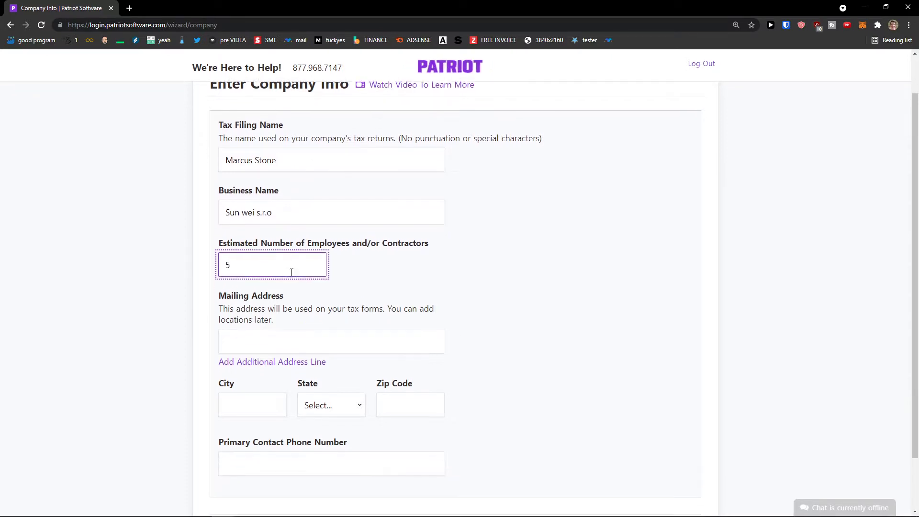
click(318, 332)
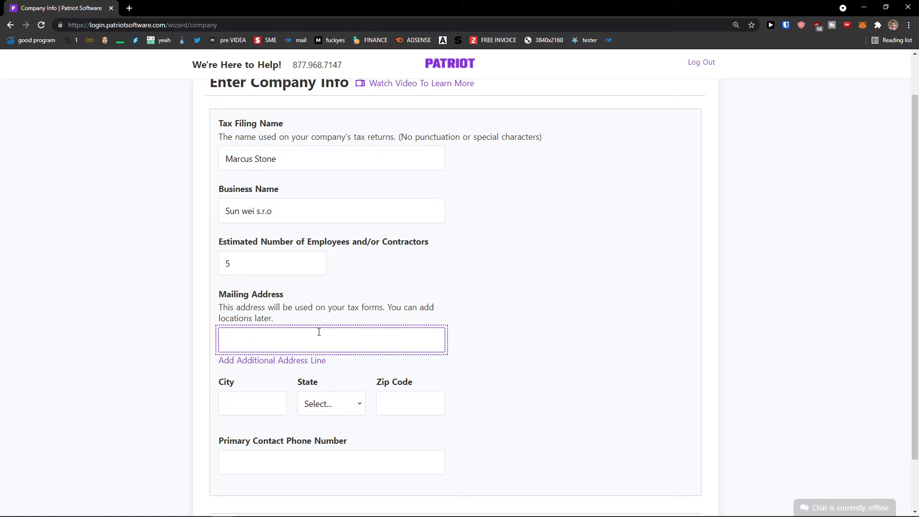
key(Tab)
key(Tab)
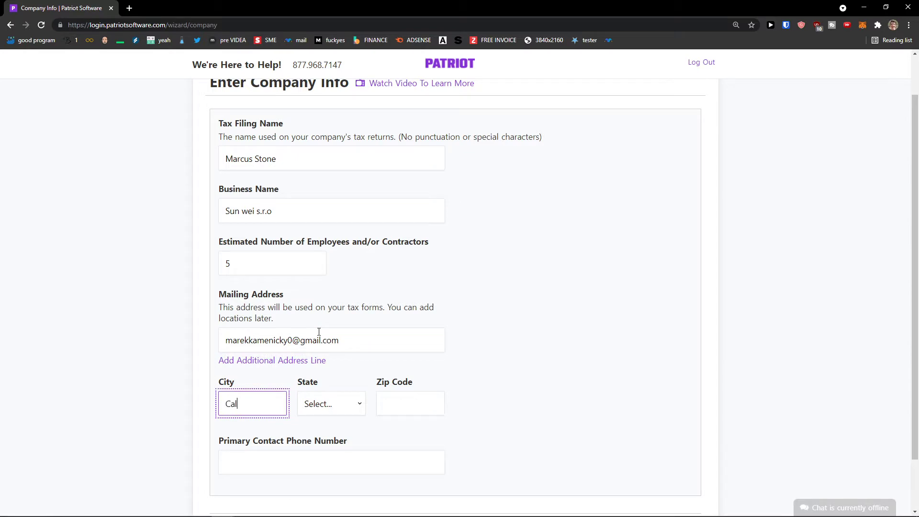
click(364, 399)
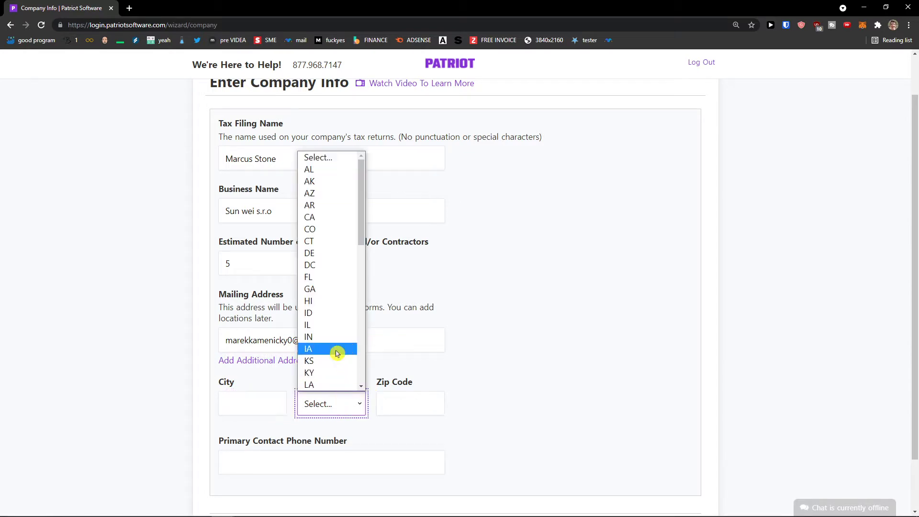
scroll(329, 365, down, 3)
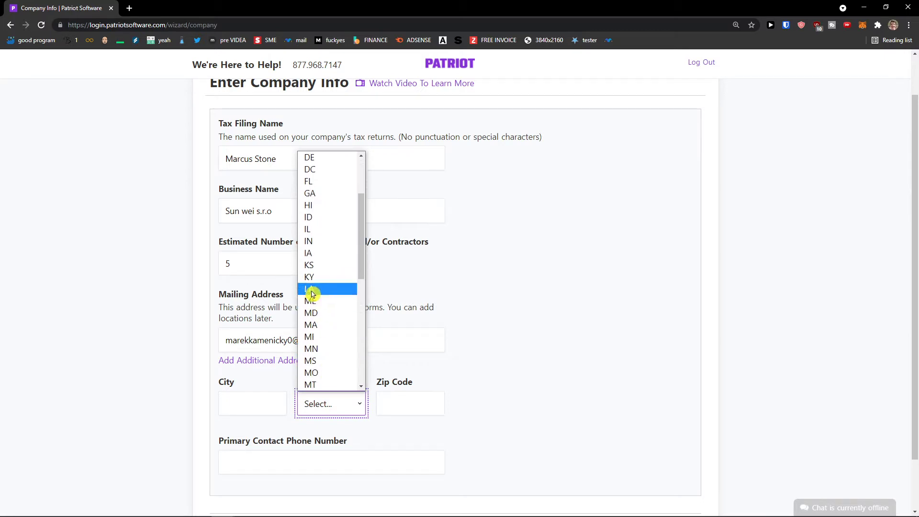
click(337, 292)
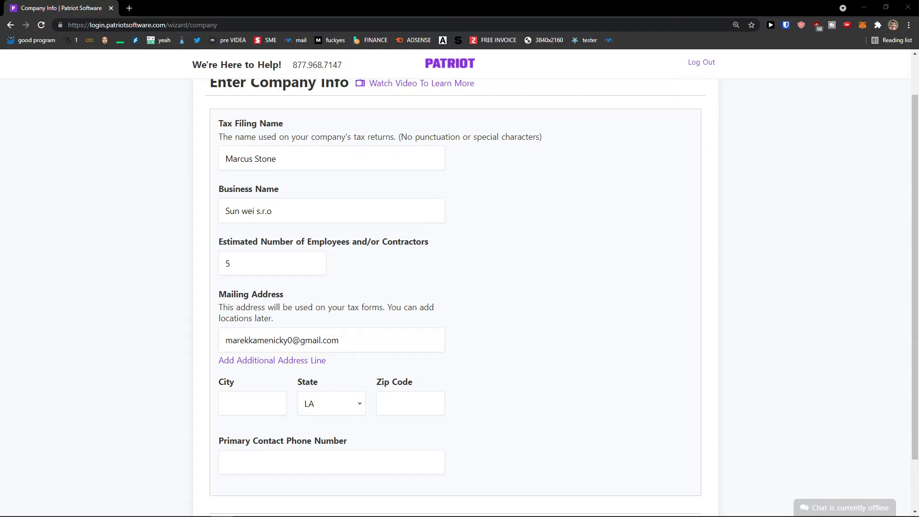
Paste in the city and clear the zip code rejected for LA
click(239, 402)
text(Rodeo Ln)
click(410, 406)
text(90016)
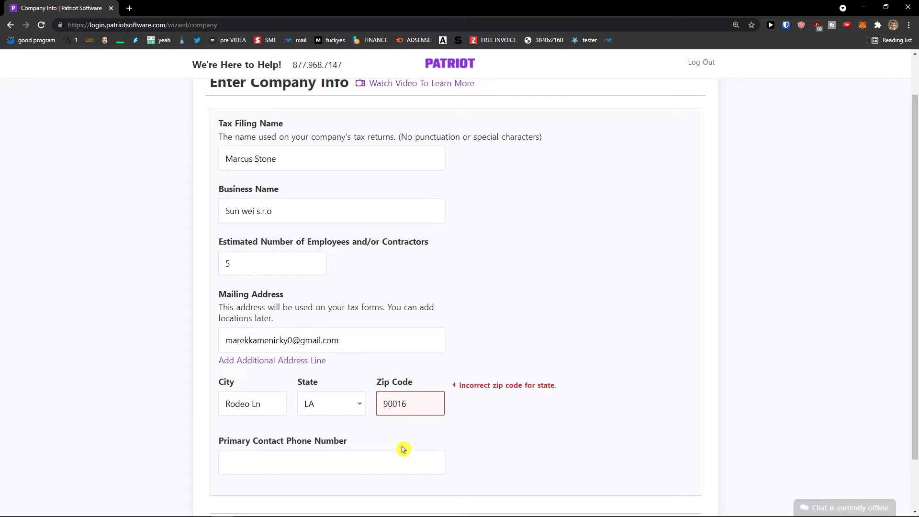
click(378, 404)
double_click(378, 403)
key(BackSpace)
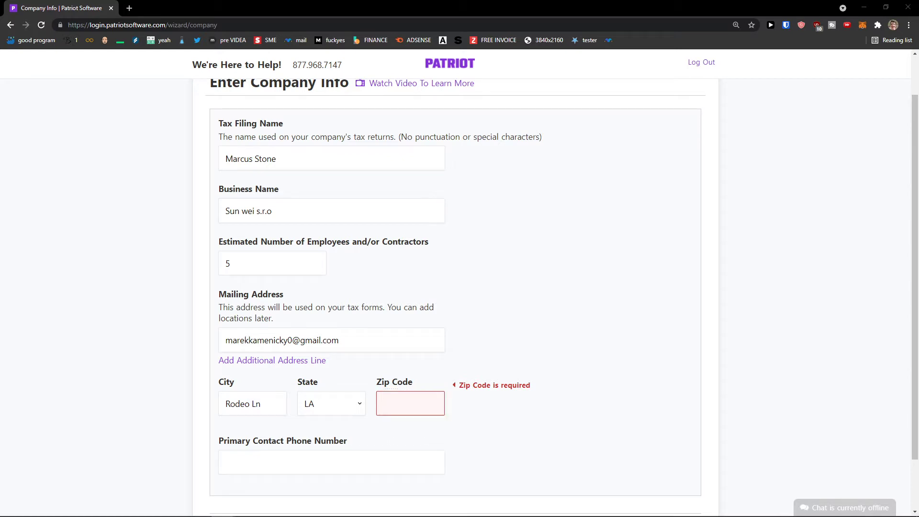
Change the state to CA and enter a matching zip code
click(326, 401)
scroll(324, 382, down, 3)
scroll(319, 384, up, 3)
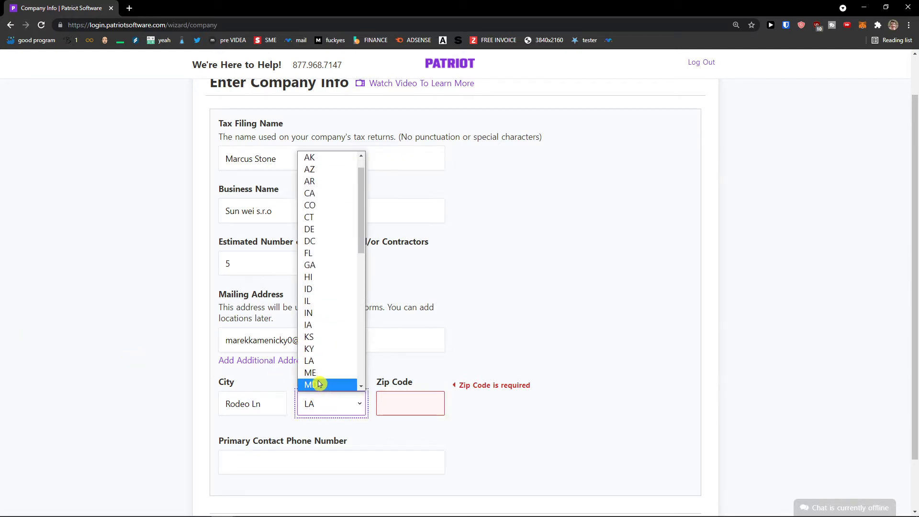
click(313, 194)
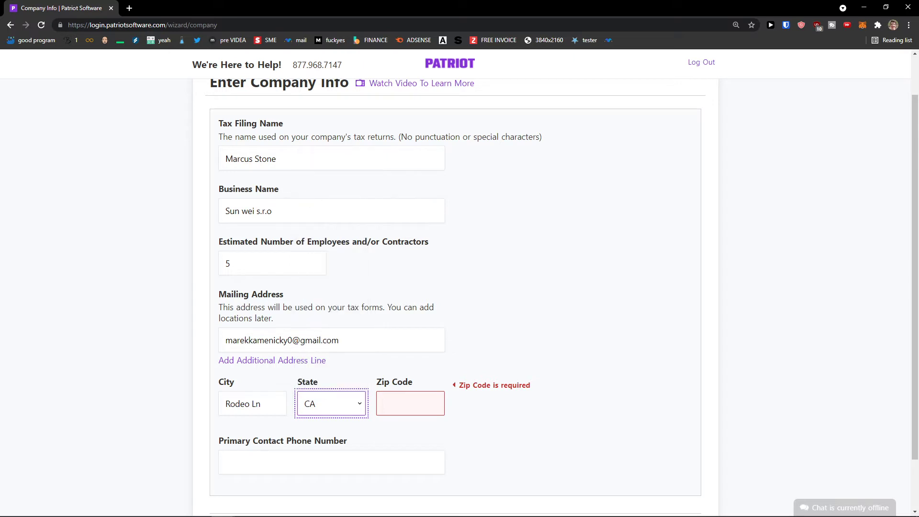
scroll(441, 406, up, 1)
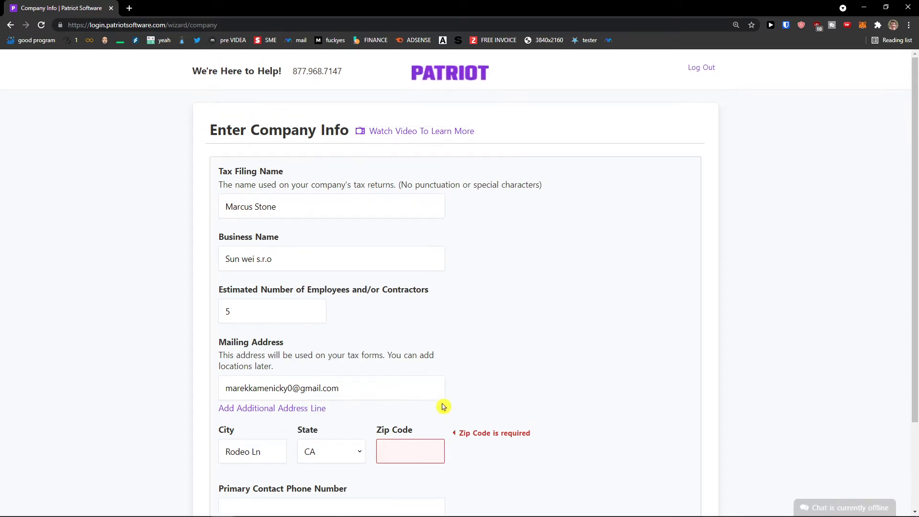
scroll(422, 403, down, 1)
click(422, 403)
text(90016)
Enter the primary contact phone number
scroll(443, 438, down, 1)
click(328, 411)
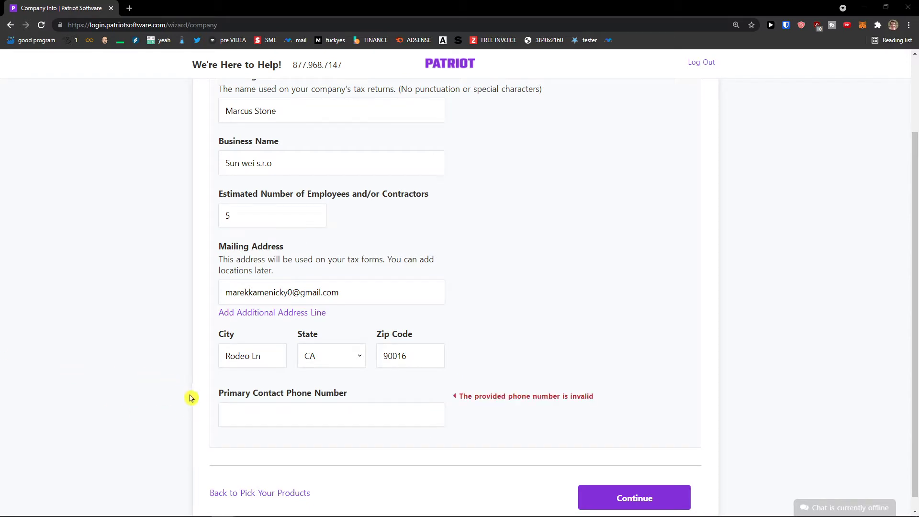
click(237, 420)
click(344, 406)
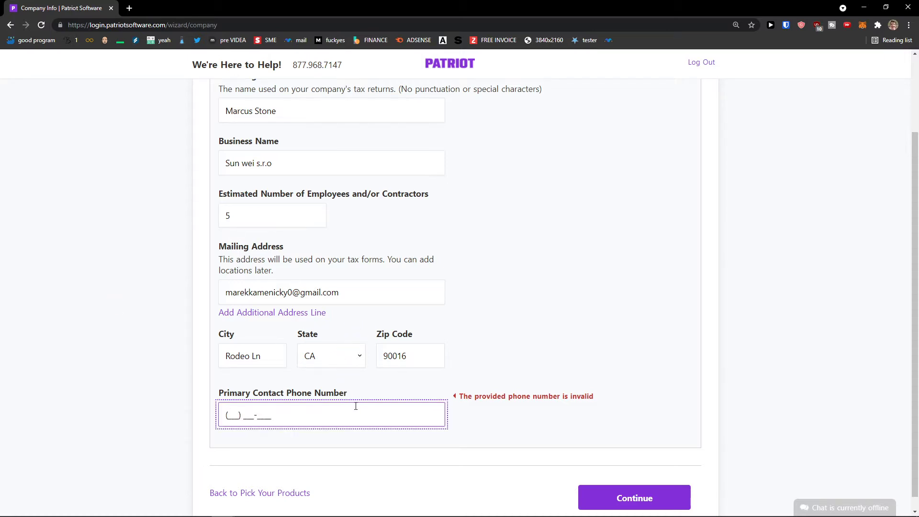
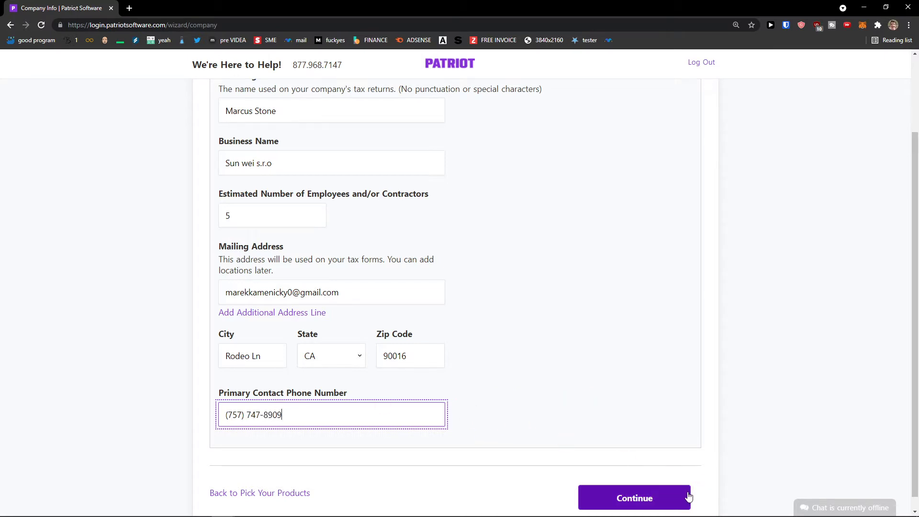
Submit the company info and look over the resulting payroll Setup Checklist
click(664, 491)
scroll(524, 433, up, 1)
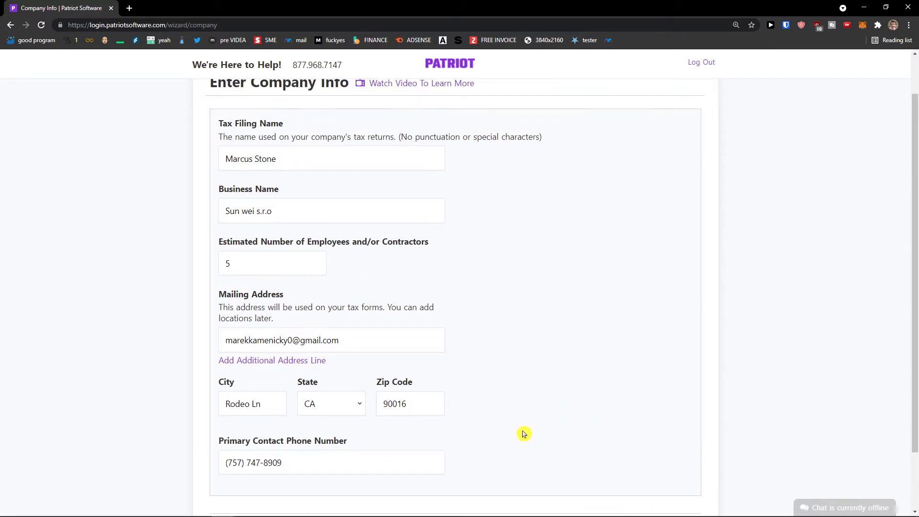
scroll(524, 433, up, 1)
scroll(522, 434, down, 3)
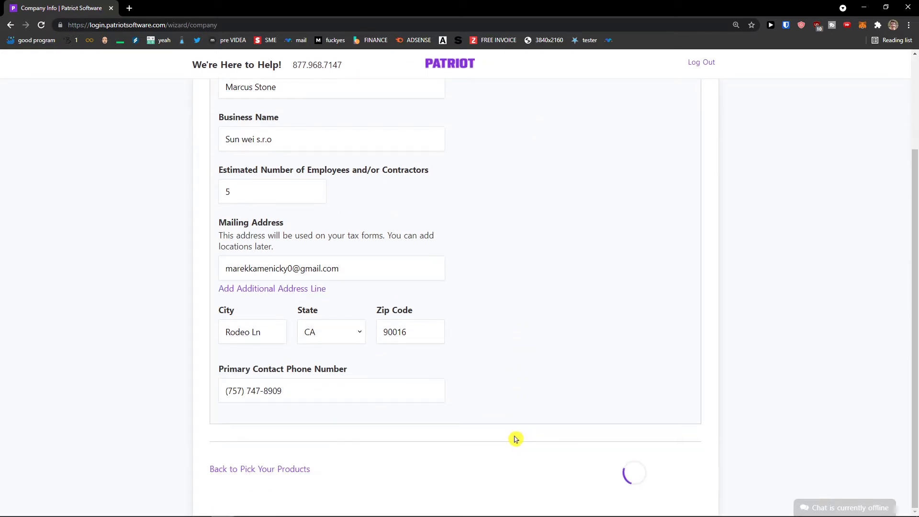
scroll(513, 438, up, 3)
scroll(514, 438, down, 3)
mouse_move(349, 514)
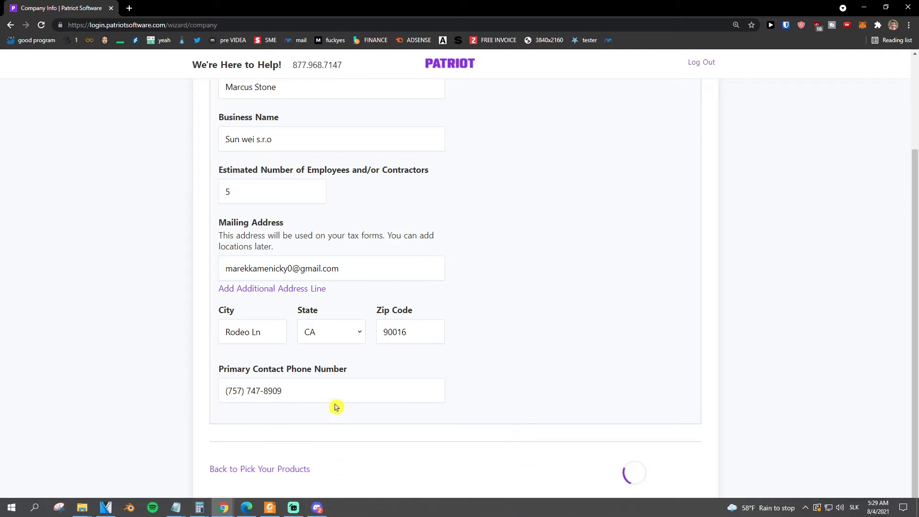
scroll(336, 407, up, 3)
scroll(339, 410, down, 3)
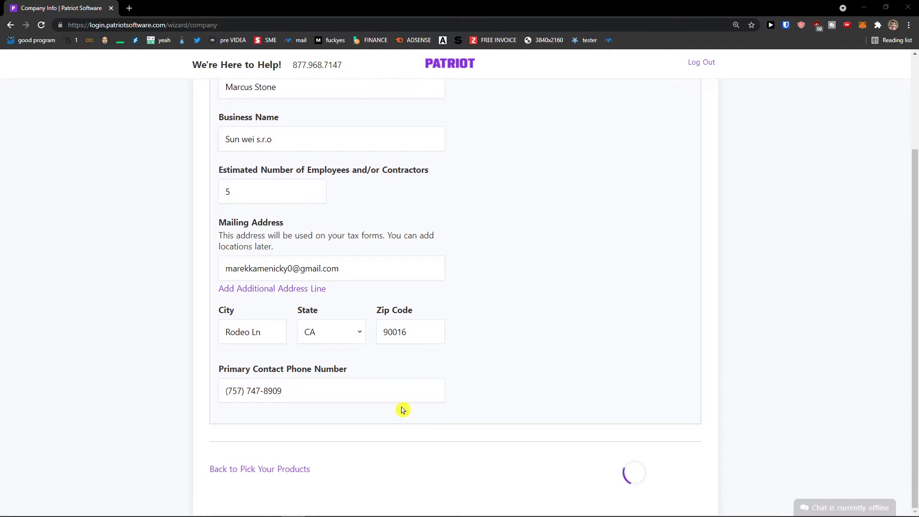
scroll(401, 409, up, 3)
scroll(399, 411, down, 3)
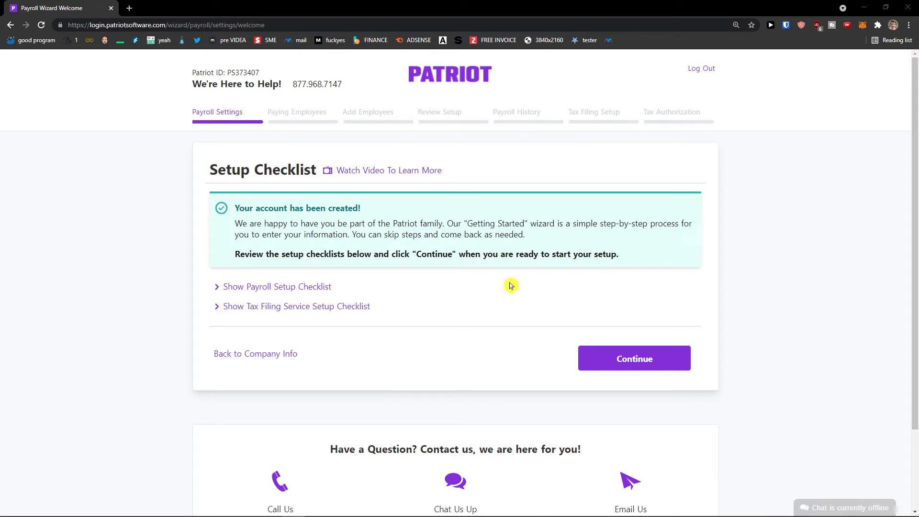
Begin payroll setup and answer Yes that employees work at the company address
click(625, 372)
click(634, 359)
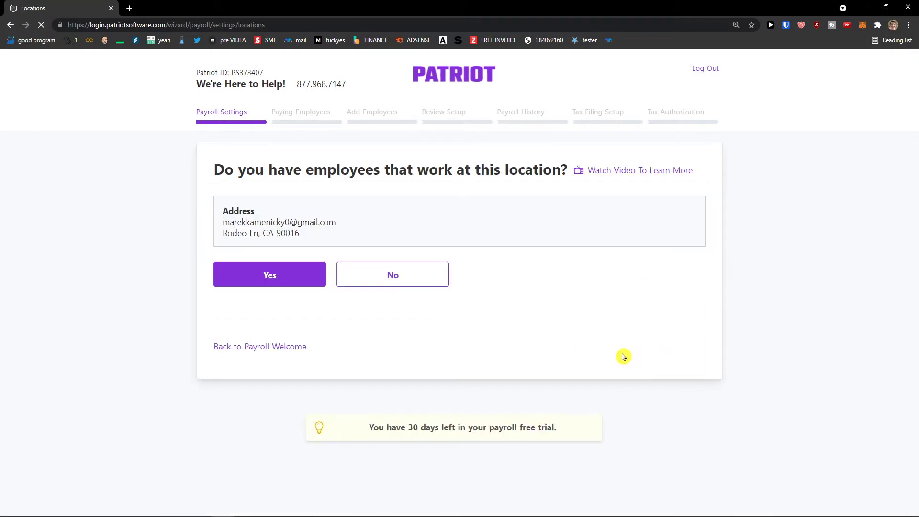
drag(245, 170, 489, 169)
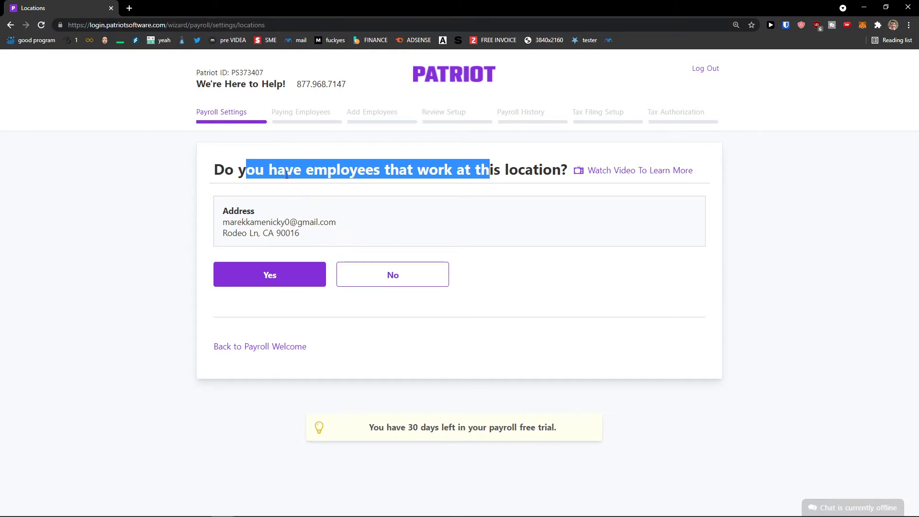
drag(269, 170, 561, 170)
click(314, 264)
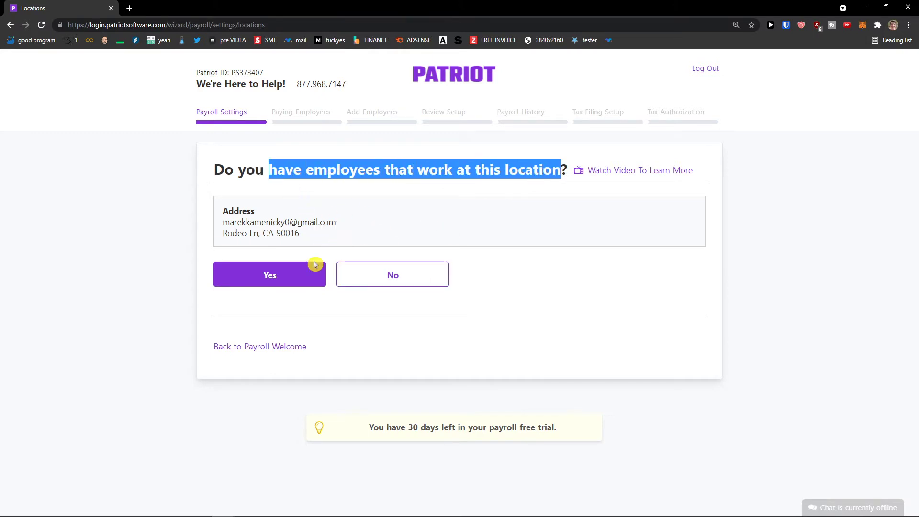
click(314, 275)
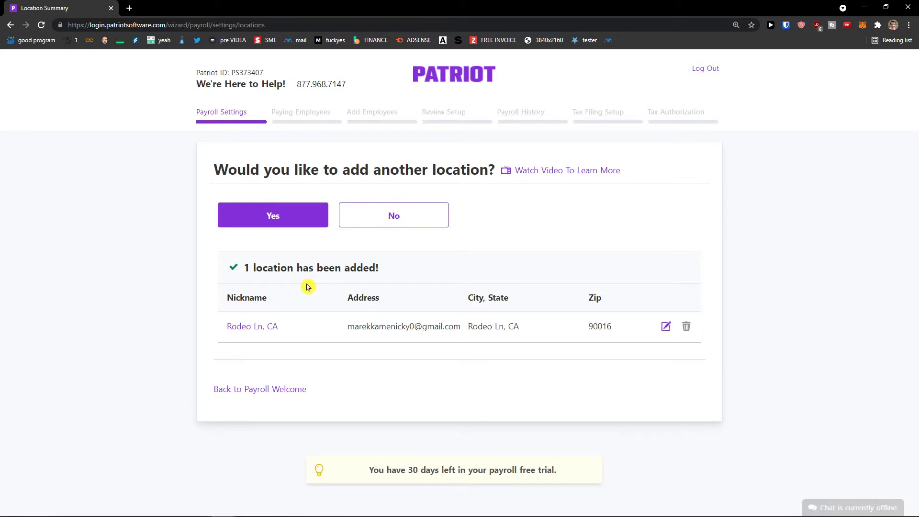
Back out of the Add Location form and answer No to adding another location
drag(236, 170, 466, 171)
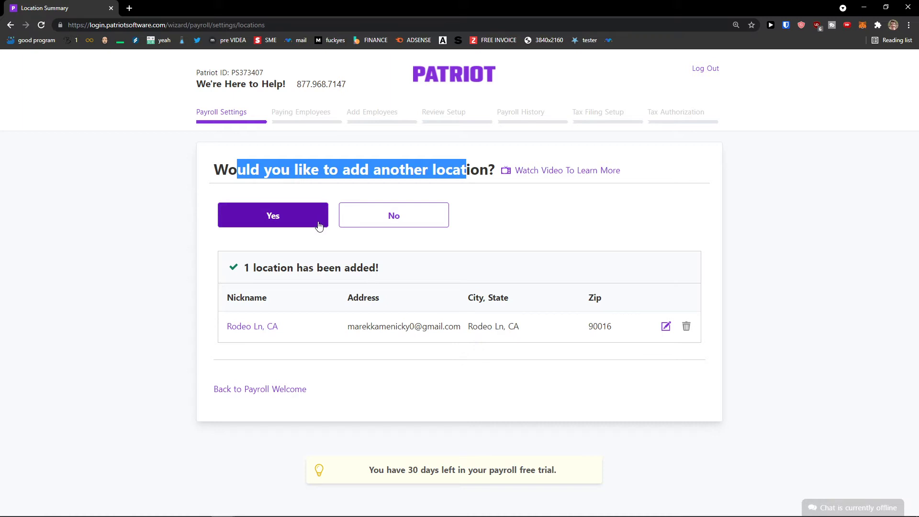
click(320, 225)
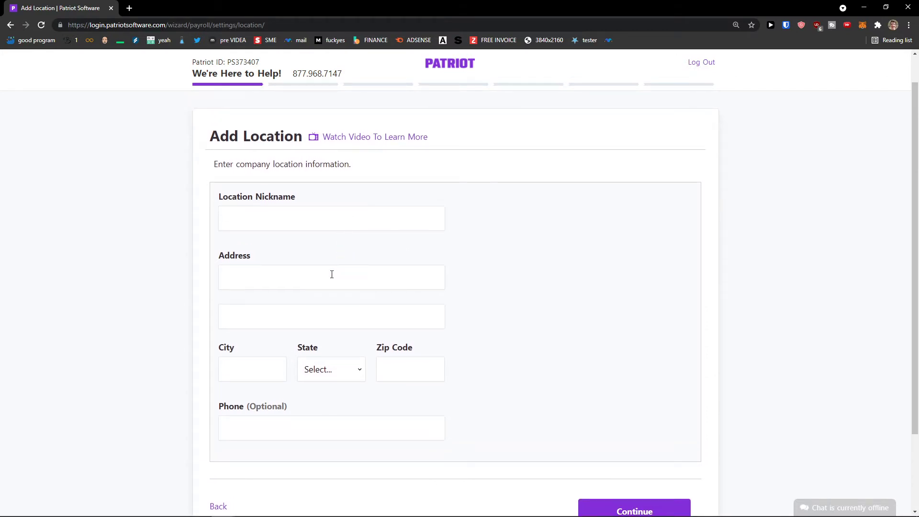
scroll(321, 274, down, 1)
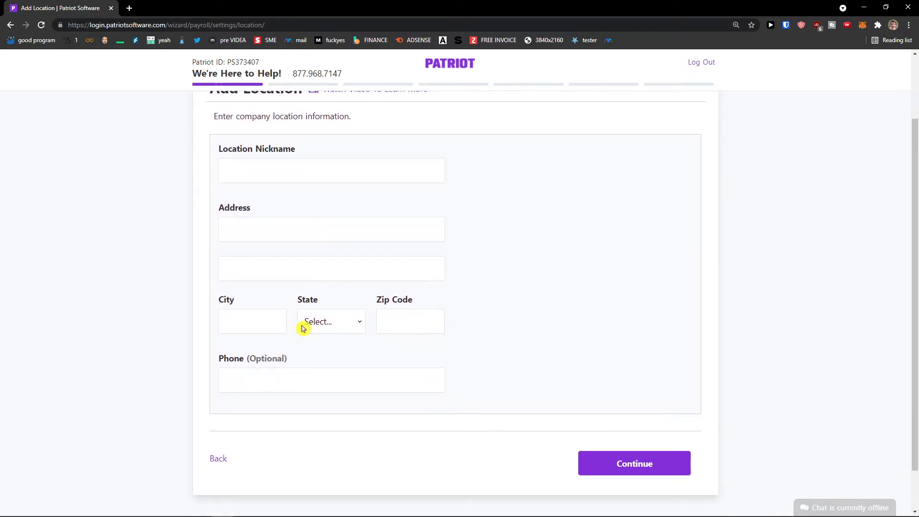
scroll(311, 361, up, 2)
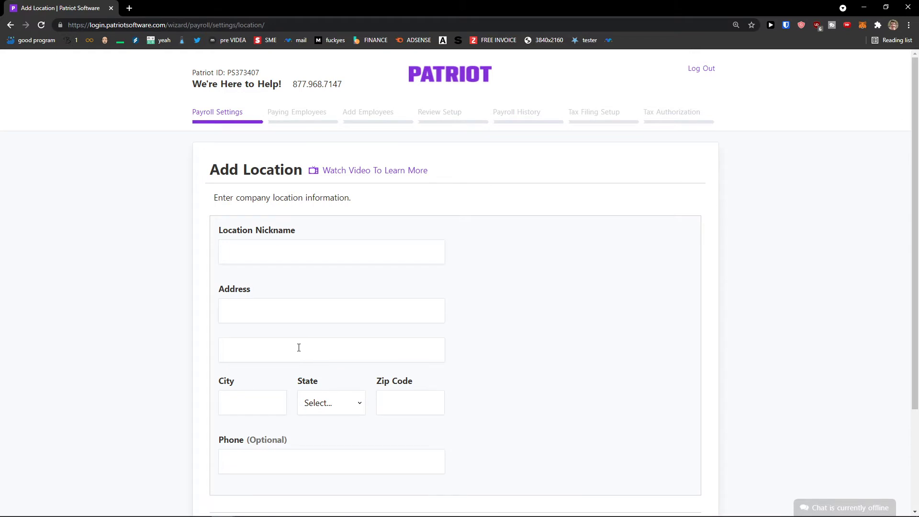
scroll(231, 323, down, 2)
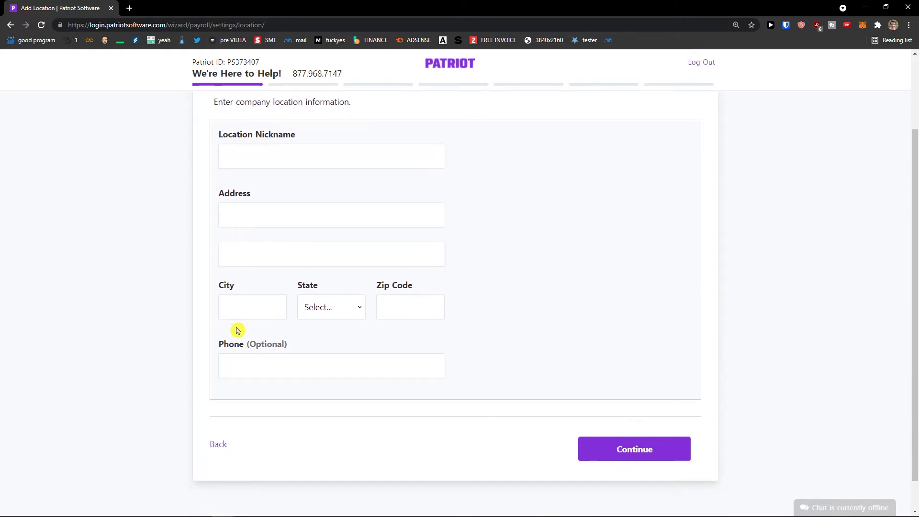
click(230, 443)
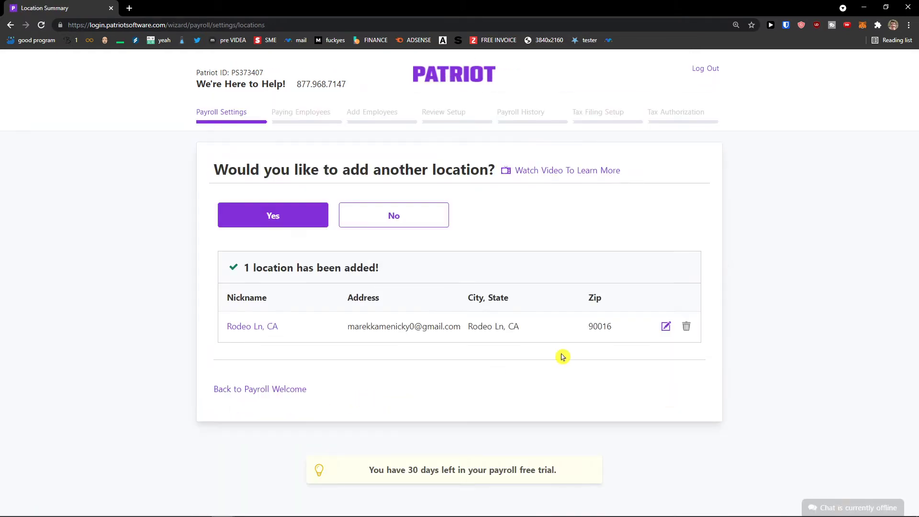
click(366, 216)
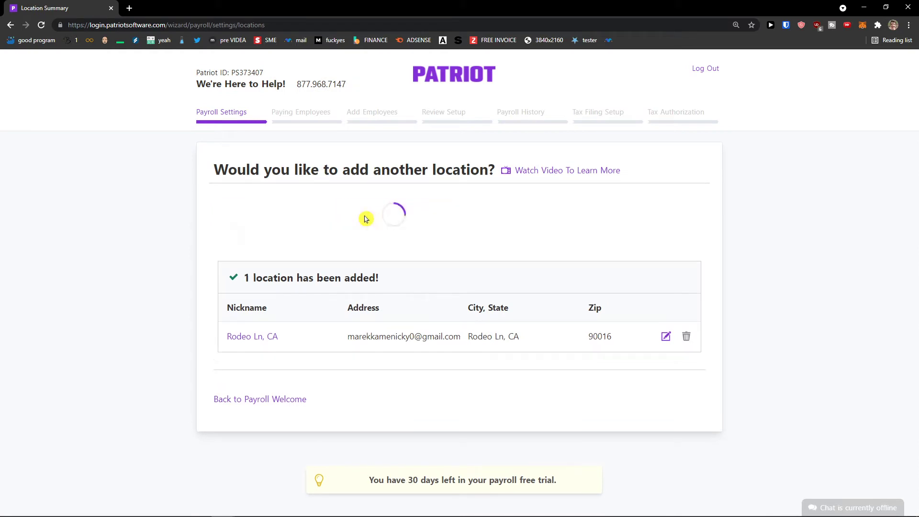
drag(226, 174, 480, 184)
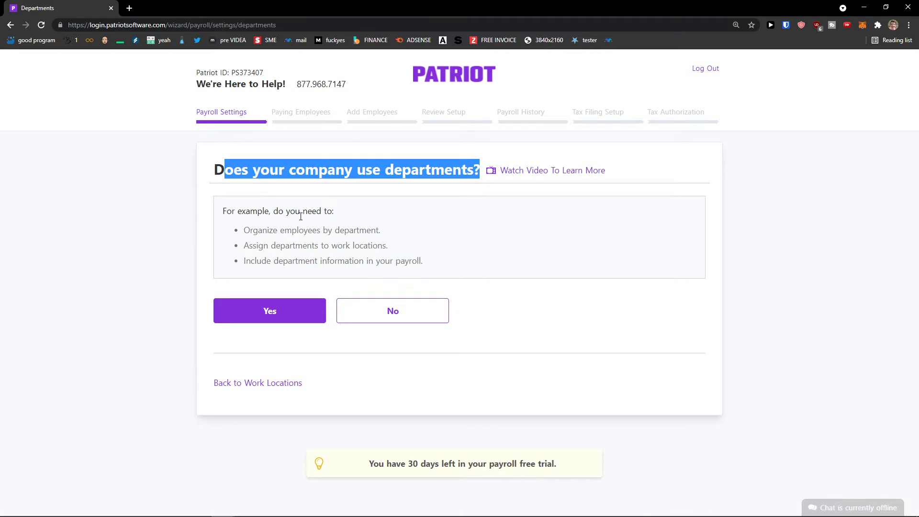
Read the department examples and answer Yes that the company uses departments
drag(227, 210, 381, 235)
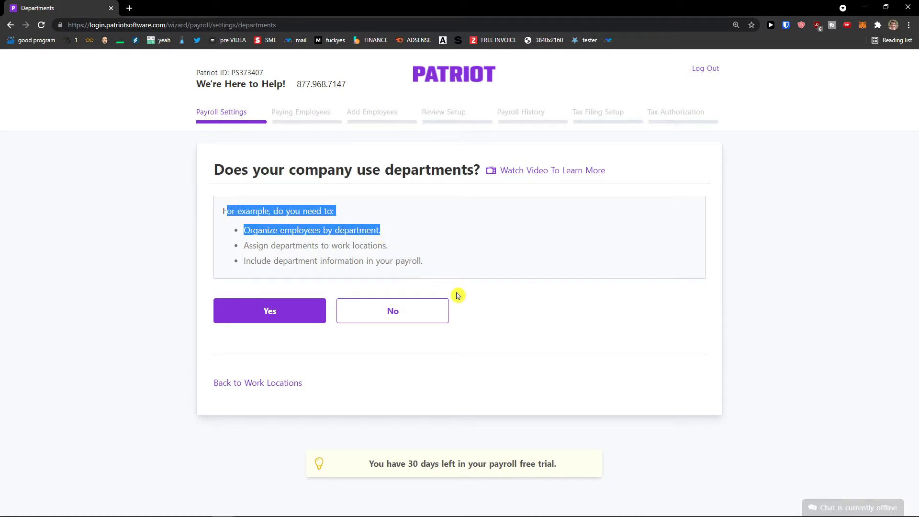
ctrl+scroll(471, 337, up, 3)
drag(390, 320, 435, 344)
click(139, 344)
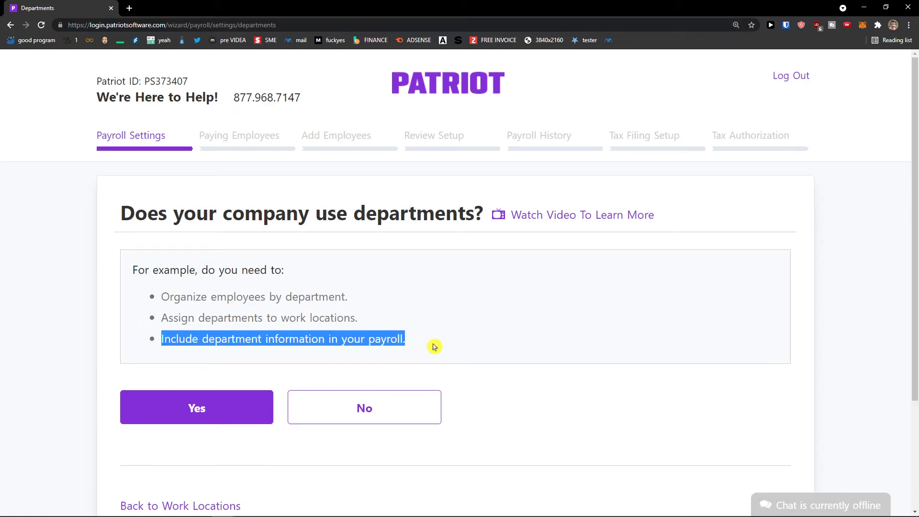
scroll(432, 342, down, 1)
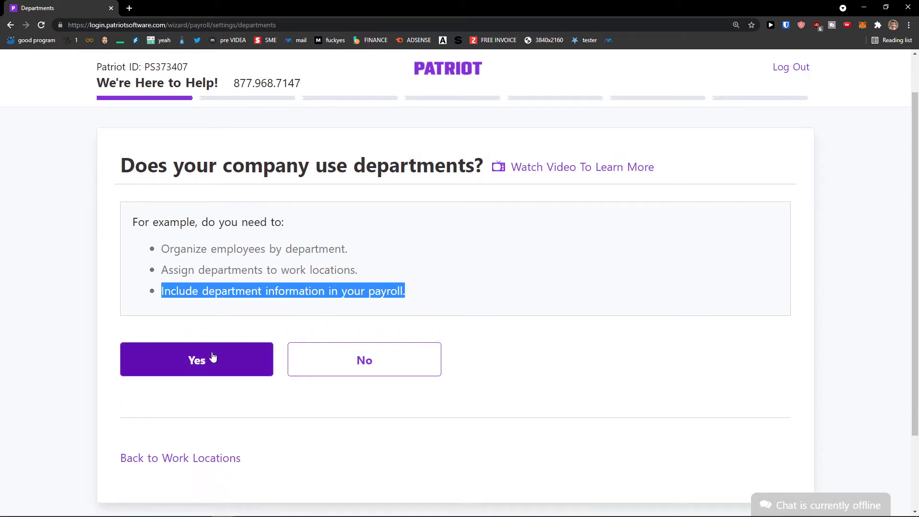
click(213, 358)
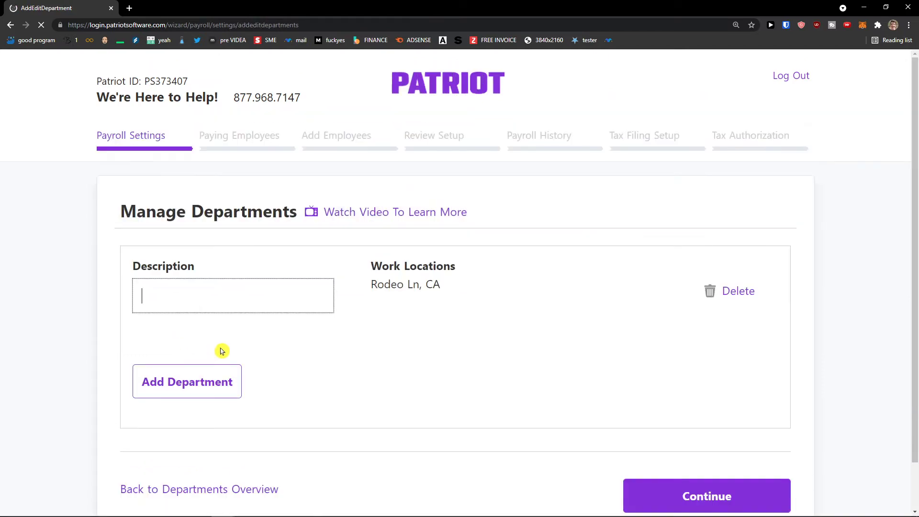
Add Marketing and RD departments and save them
click(254, 308)
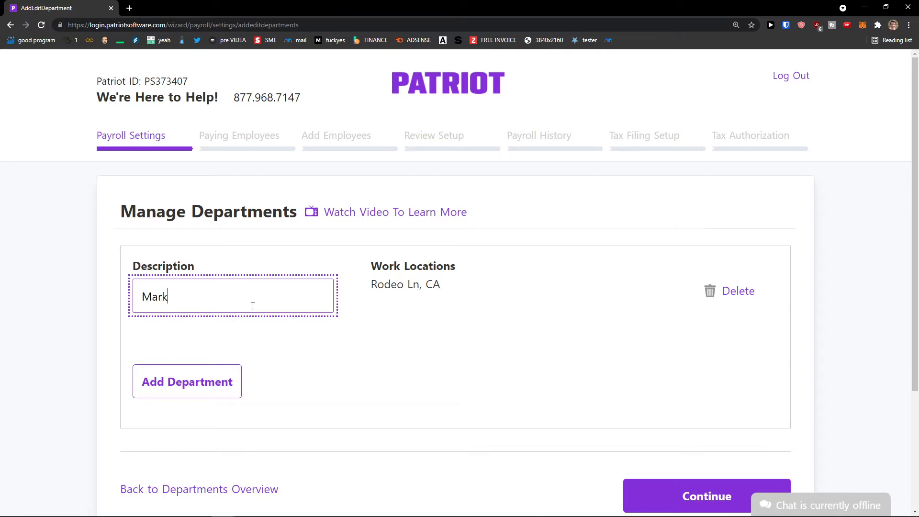
click(205, 376)
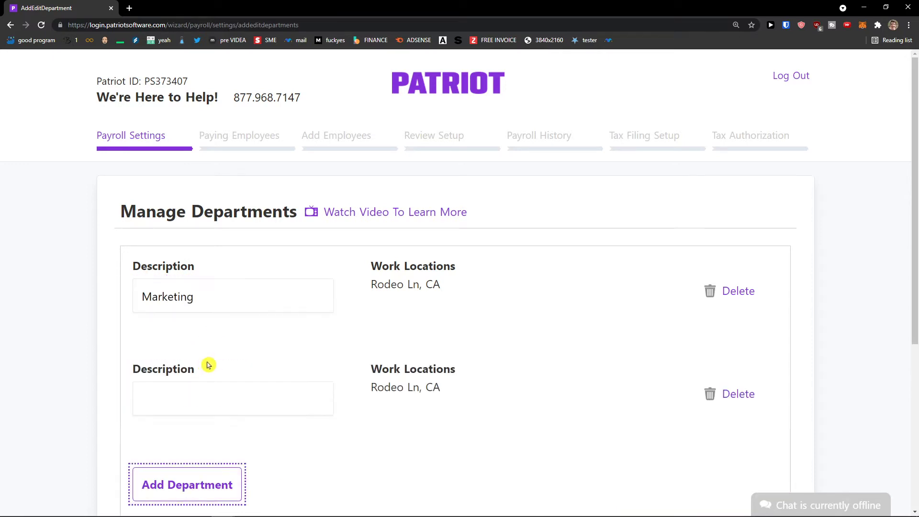
click(230, 389)
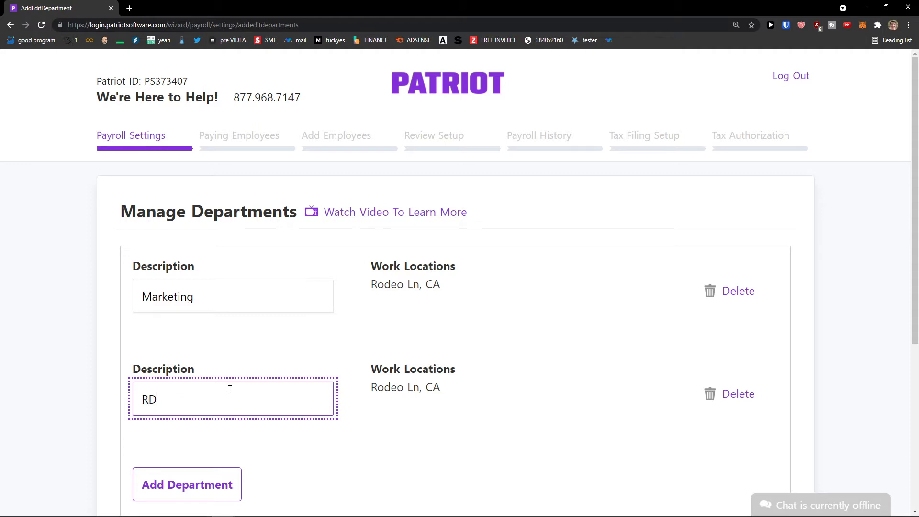
scroll(324, 369, down, 3)
click(598, 411)
scroll(605, 417, up, 1)
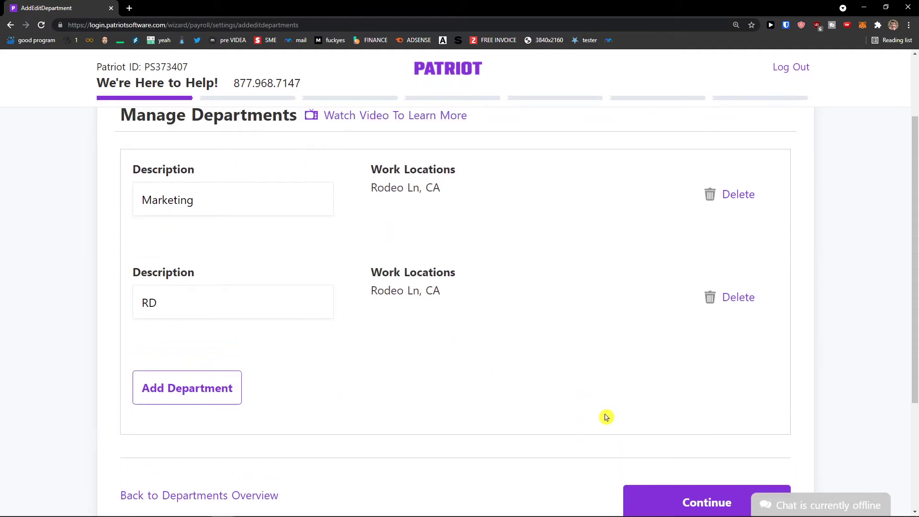
scroll(569, 405, down, 1)
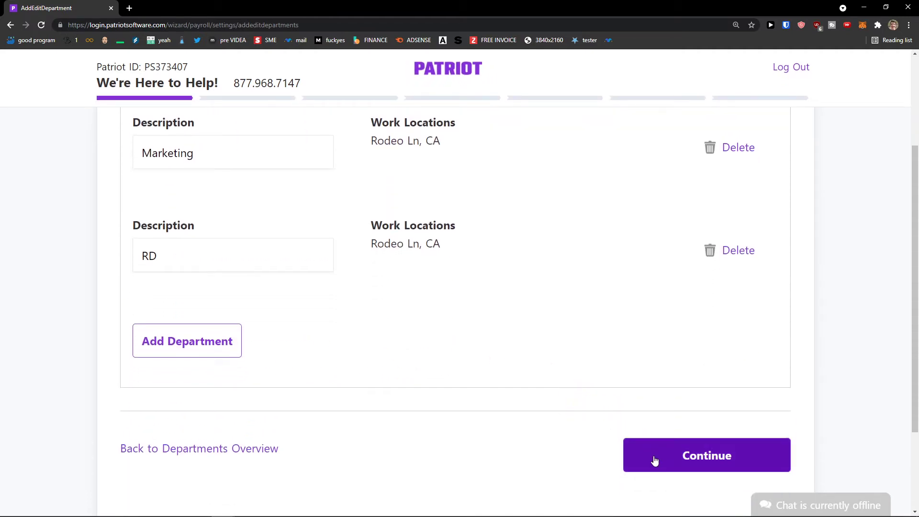
scroll(430, 310, up, 2)
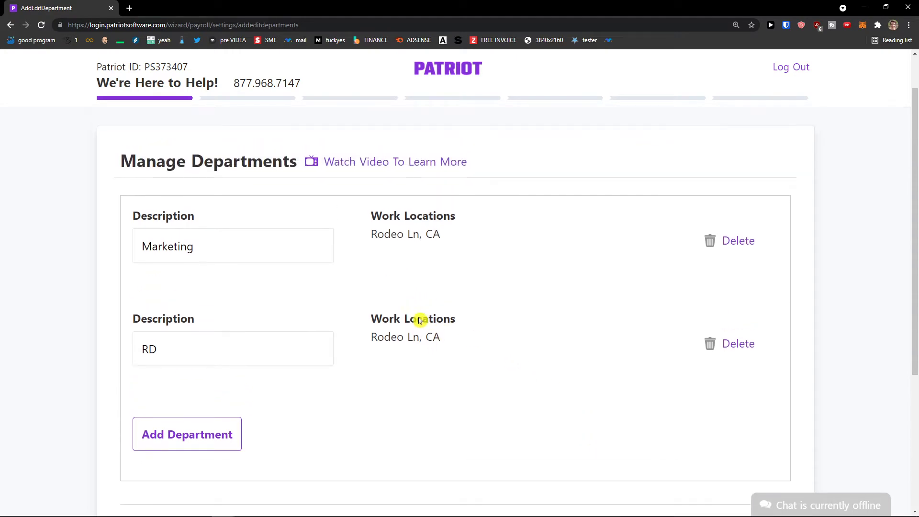
scroll(424, 318, down, 1)
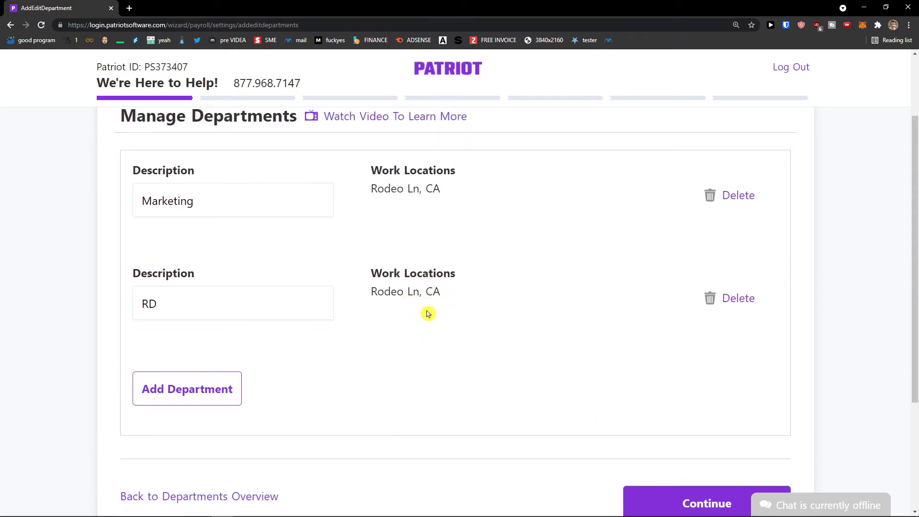
scroll(427, 314, down, 1)
click(662, 444)
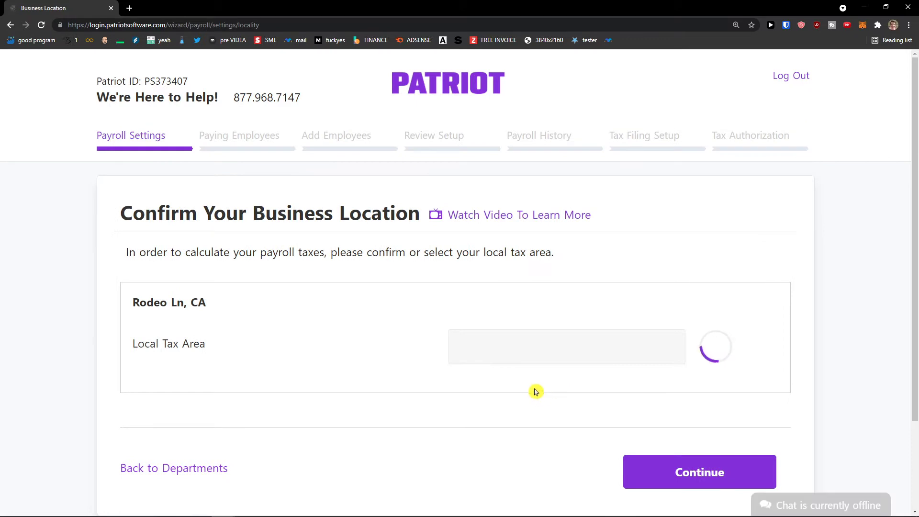
Select Los Angeles, California (Los Angeles) as the local tax area and continue
click(500, 348)
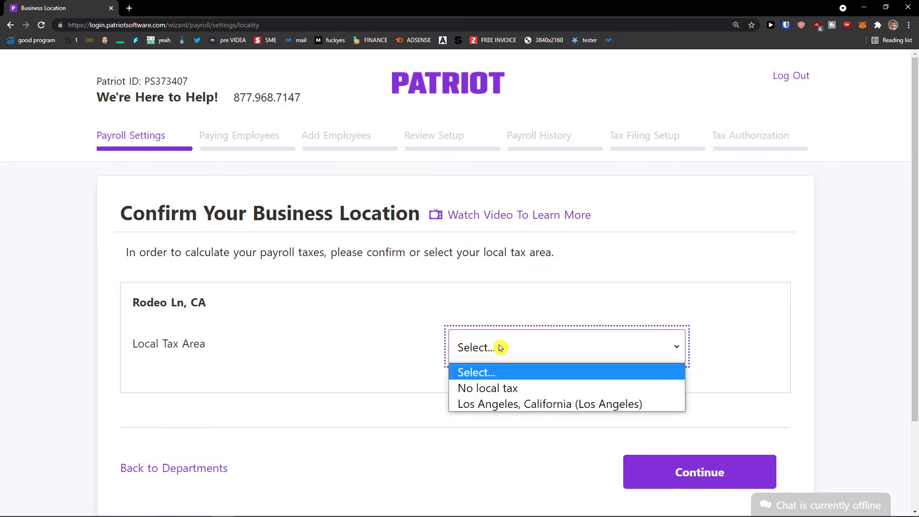
click(495, 405)
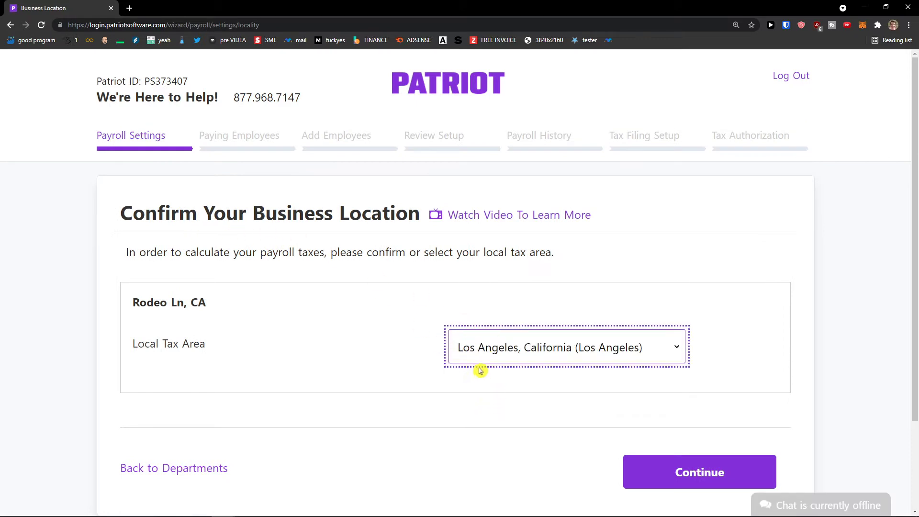
click(492, 349)
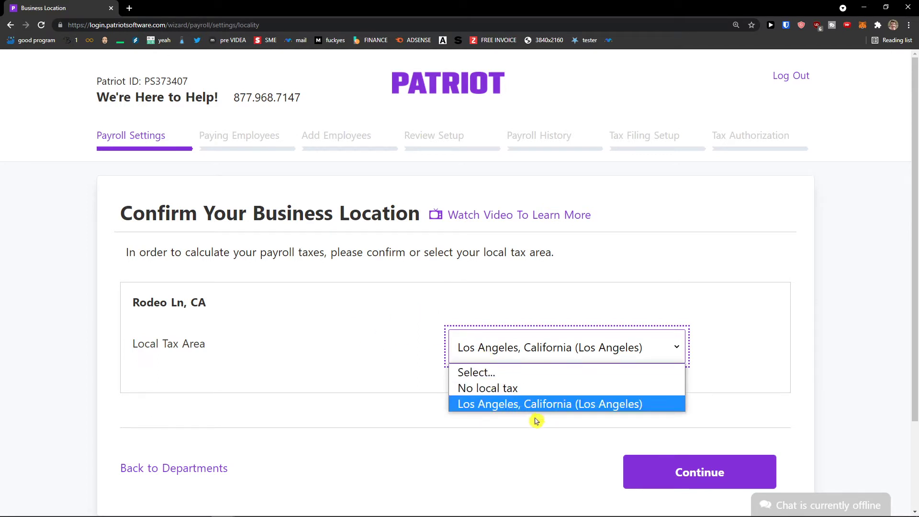
click(546, 438)
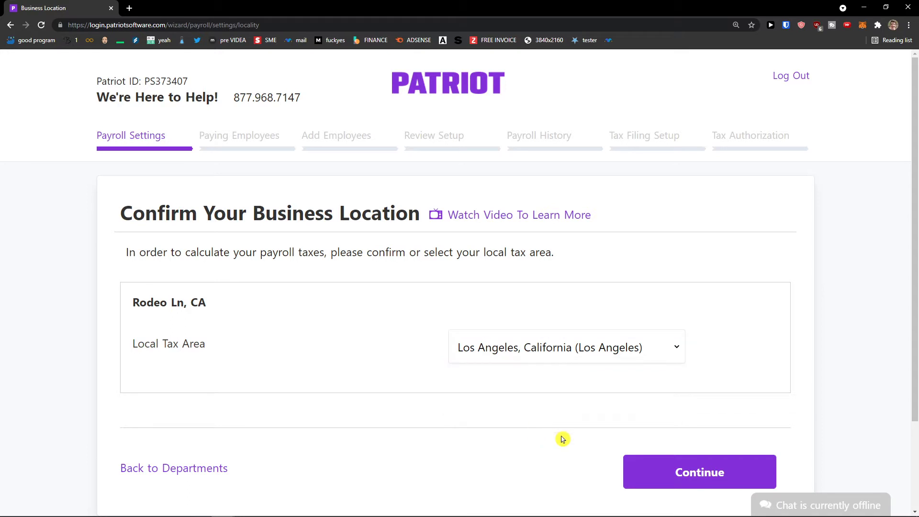
click(647, 469)
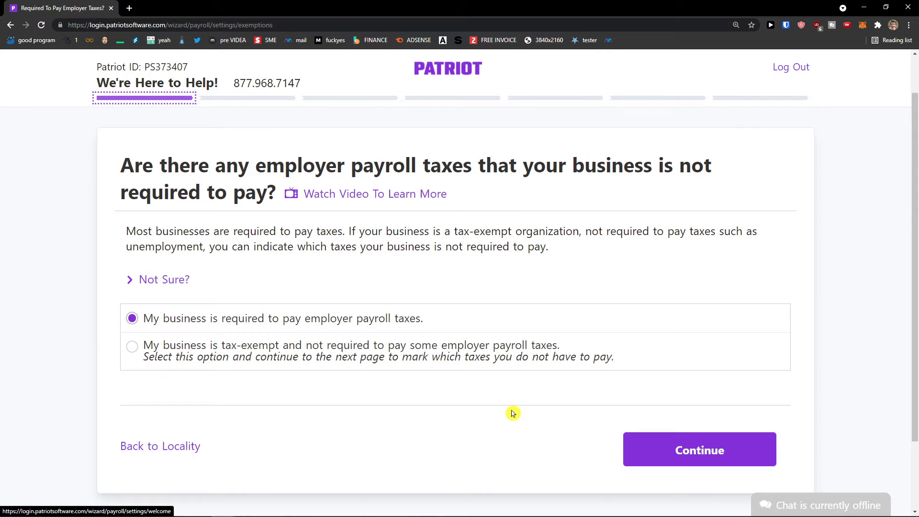
click(374, 331)
click(322, 354)
click(355, 332)
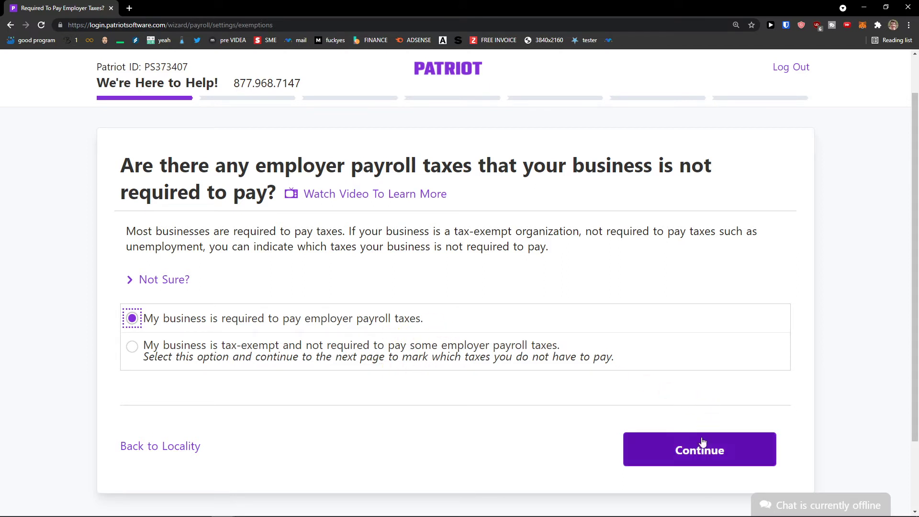
click(666, 447)
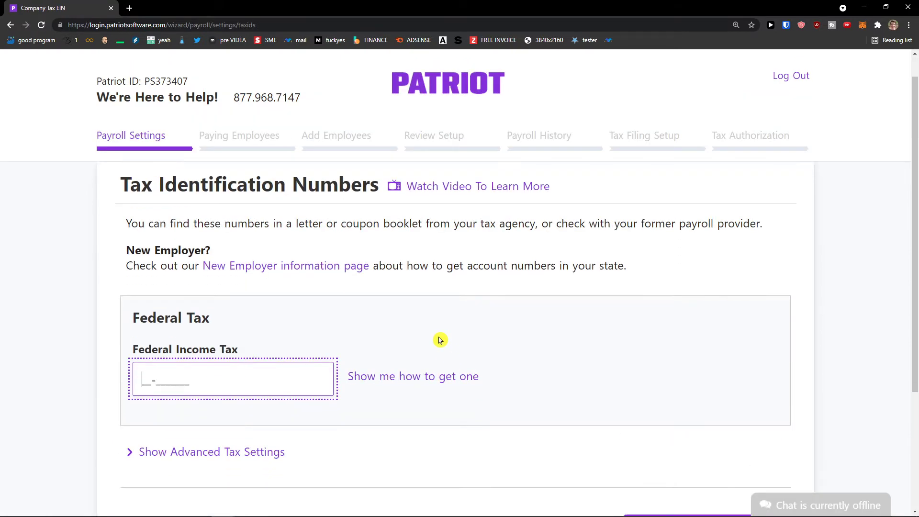
Replace the Federal Income Tax field with the company's federal EIN and continue
scroll(440, 339, down, 2)
scroll(445, 339, up, 1)
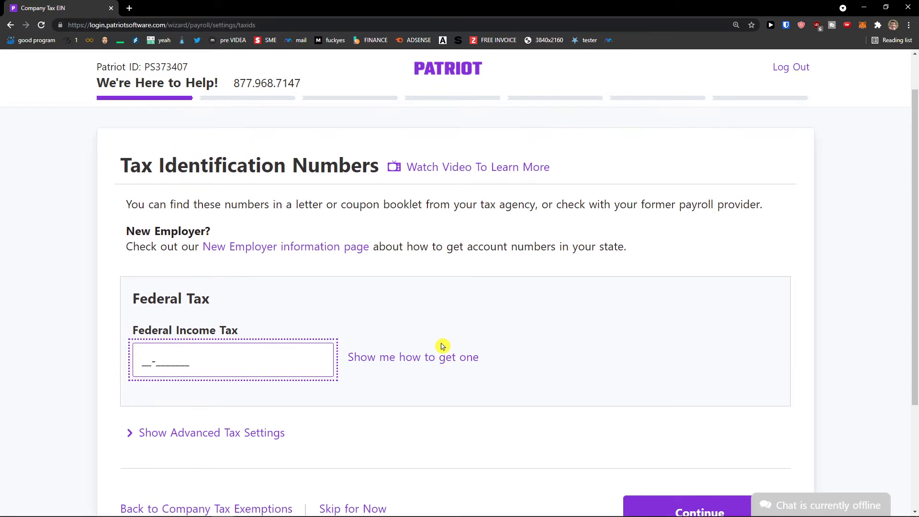
click(214, 305)
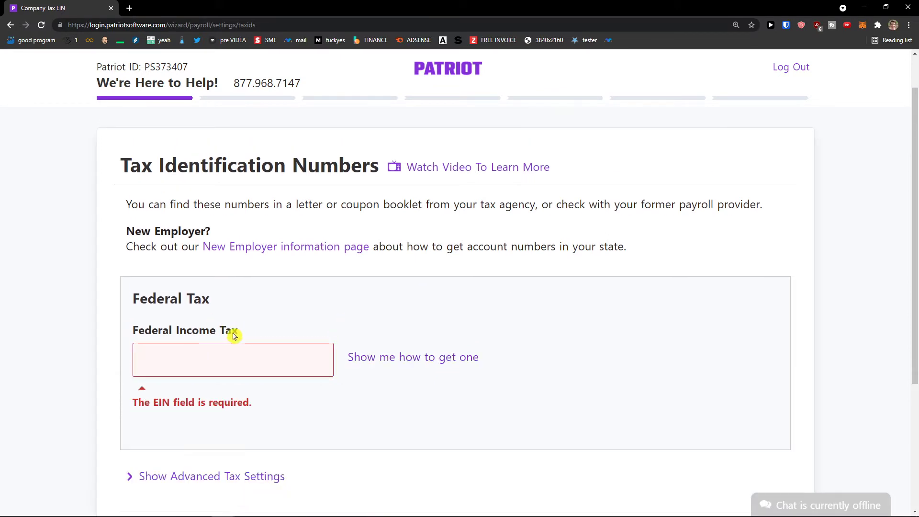
drag(231, 332, 218, 296)
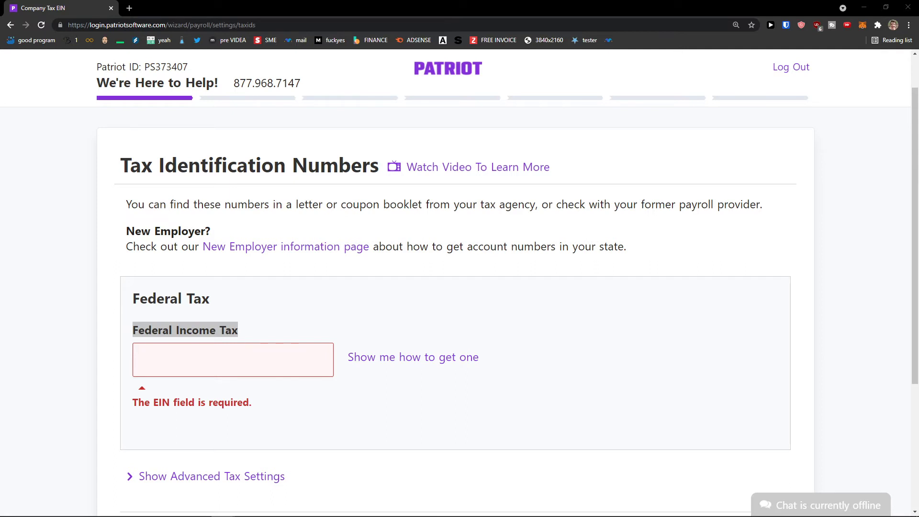
click(139, 360)
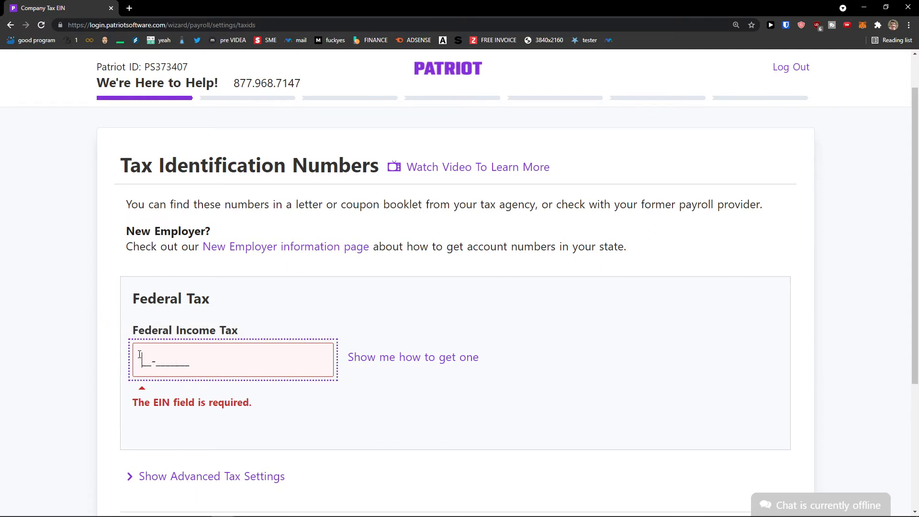
drag(139, 359, 218, 359)
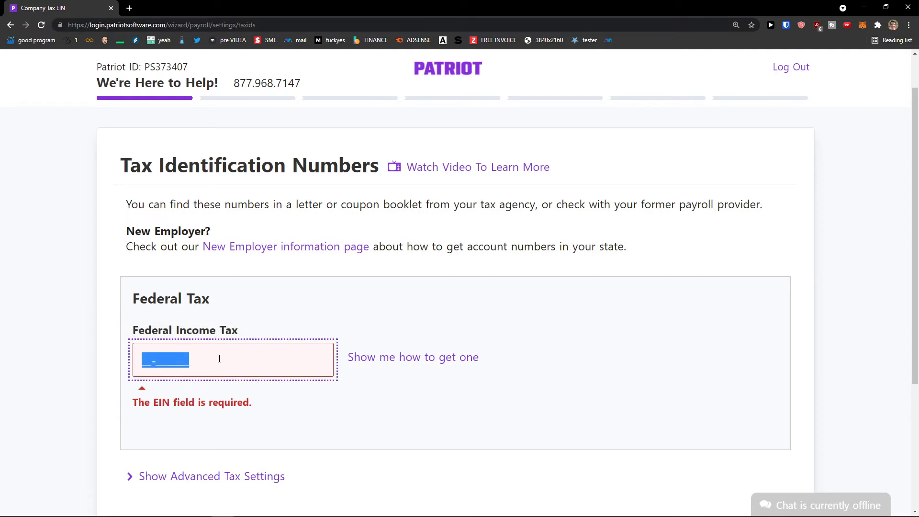
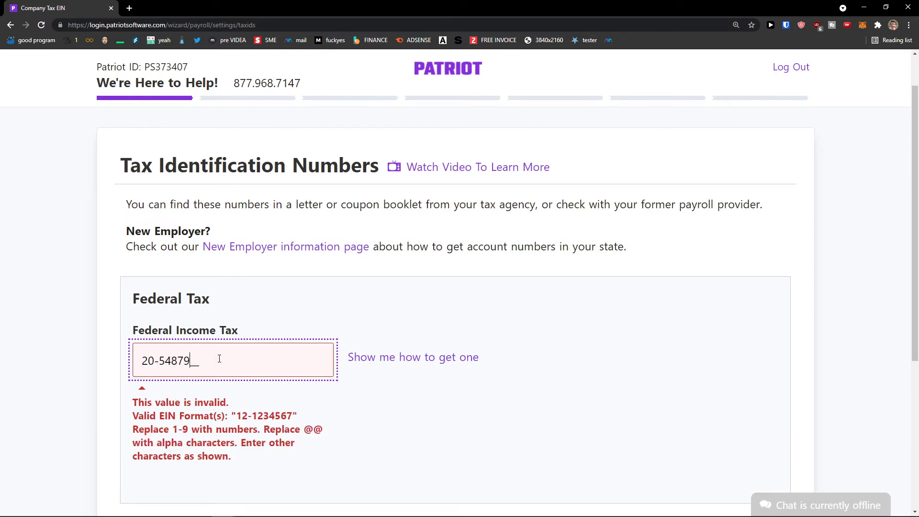
scroll(595, 402, down, 2)
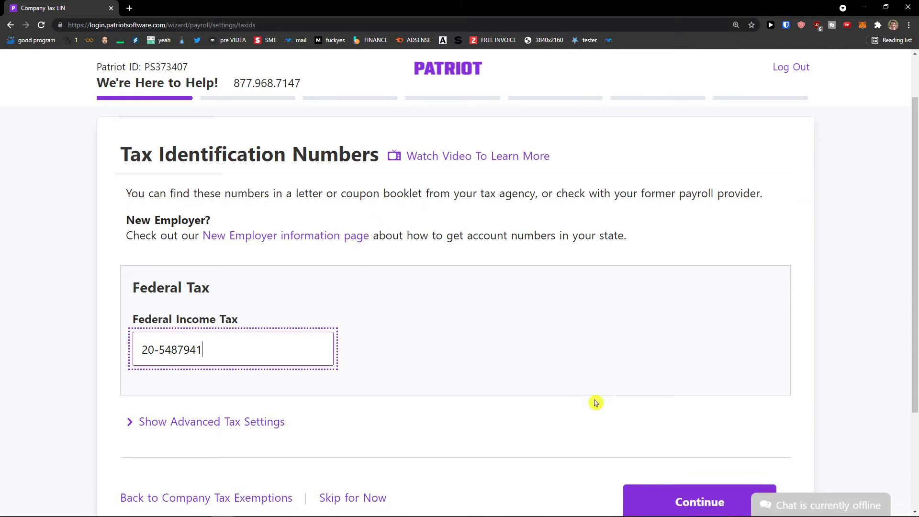
click(640, 424)
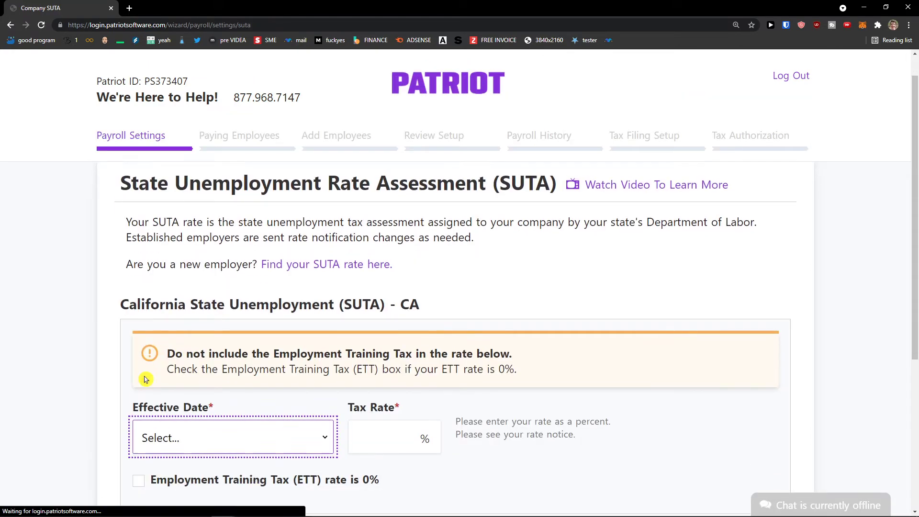
Set the California SUTA effective date to 4/1/2021
scroll(146, 375, down, 2)
click(185, 377)
click(188, 382)
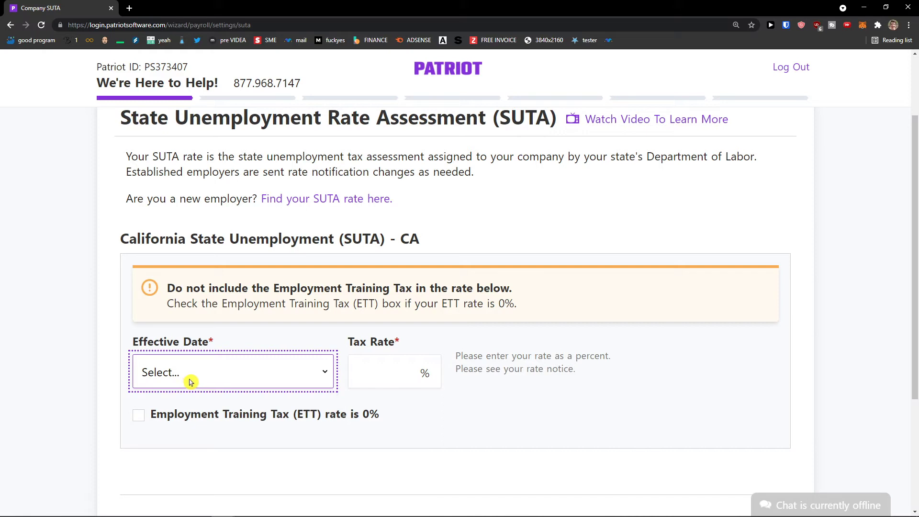
click(177, 414)
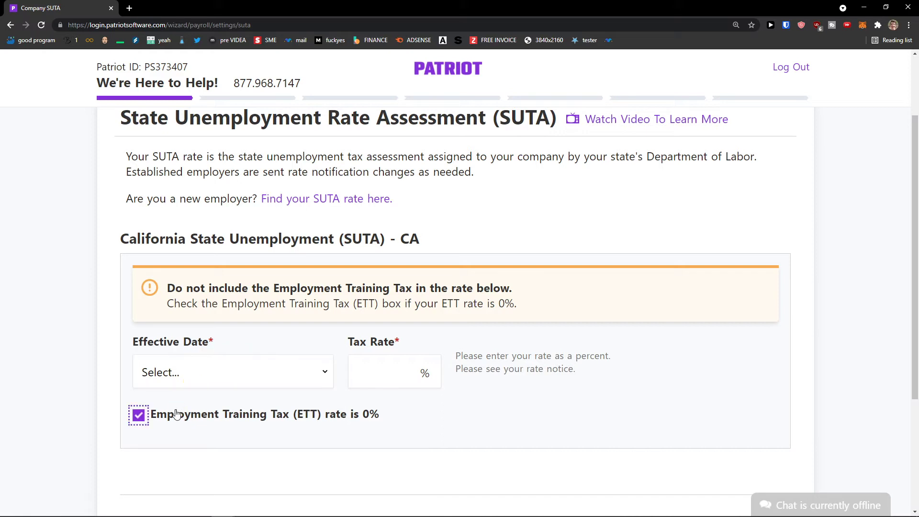
click(177, 413)
click(216, 383)
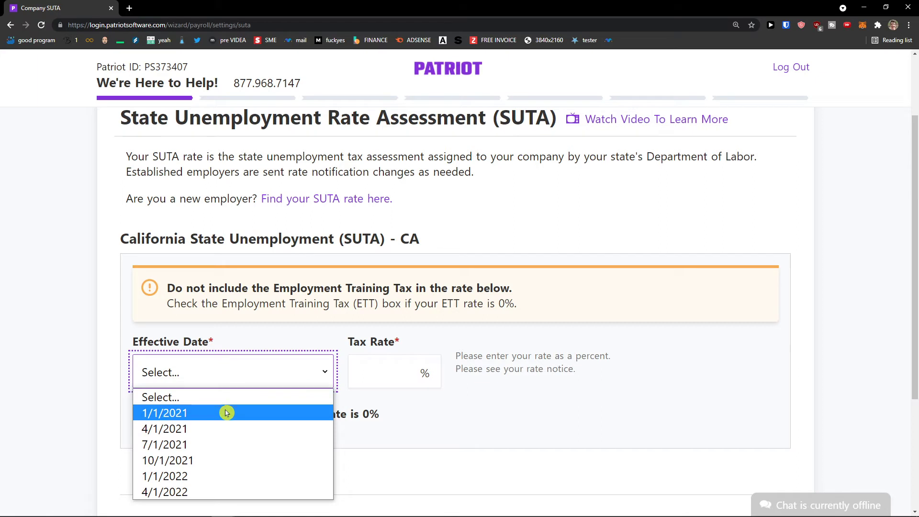
click(229, 427)
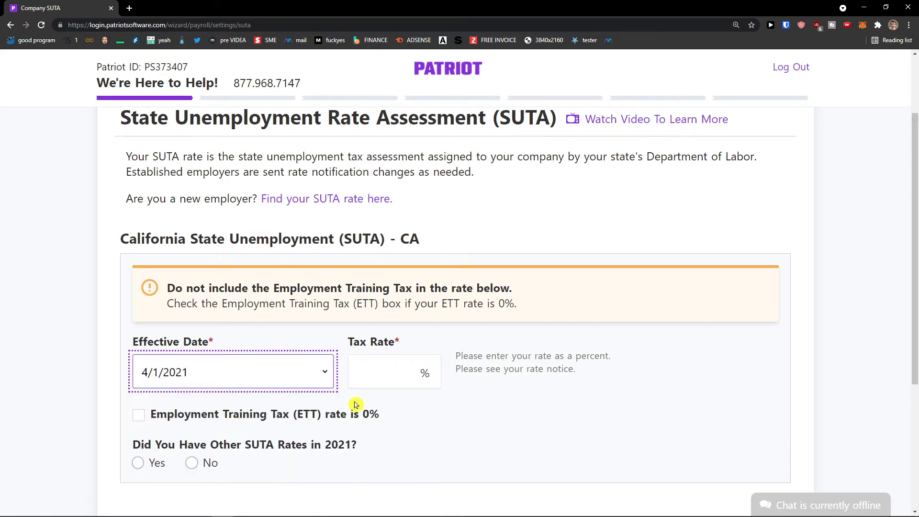
Replace the invalid 10 SUTA tax rate with 5%
click(354, 376)
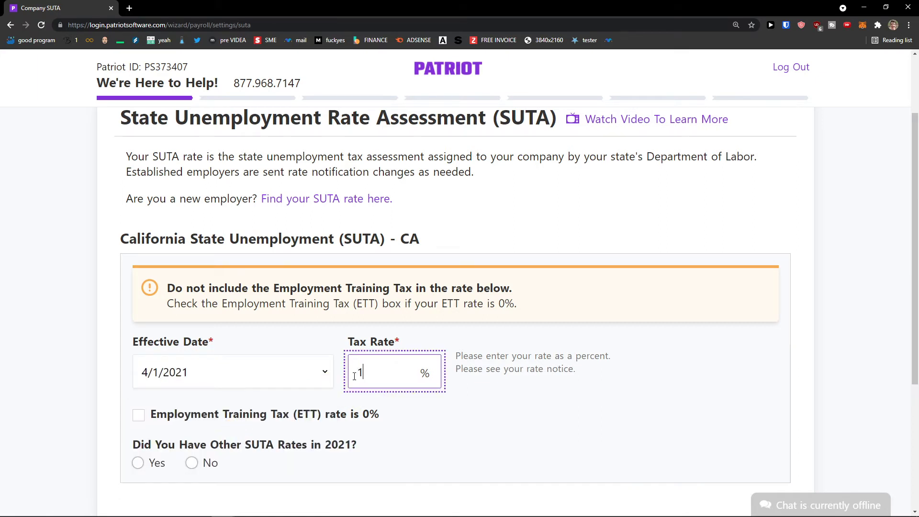
scroll(467, 351, down, 1)
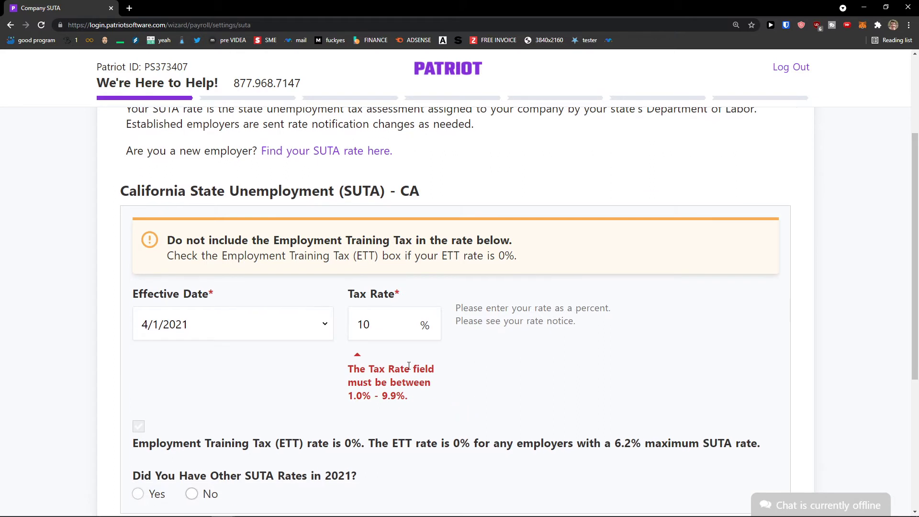
double_click(377, 327)
text(5)
click(454, 373)
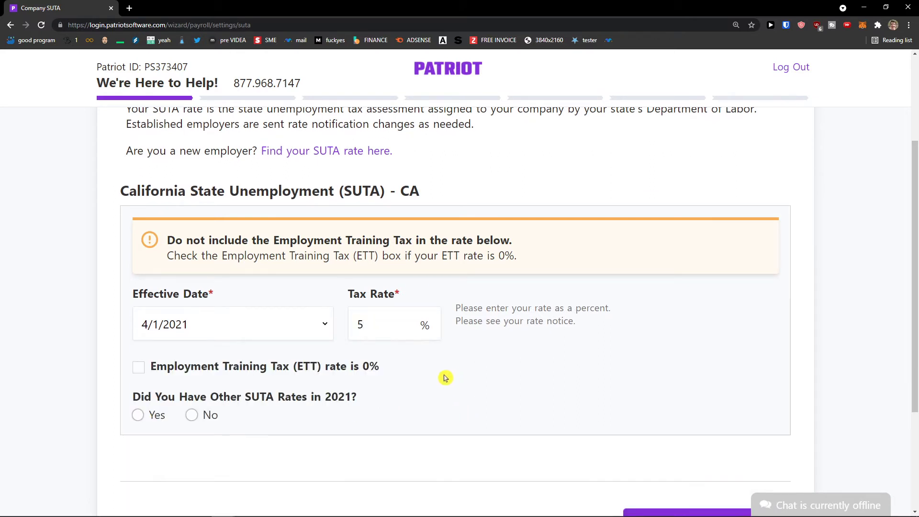
Answer No to having other SUTA rates in 2021
scroll(323, 372, up, 1)
scroll(633, 417, down, 3)
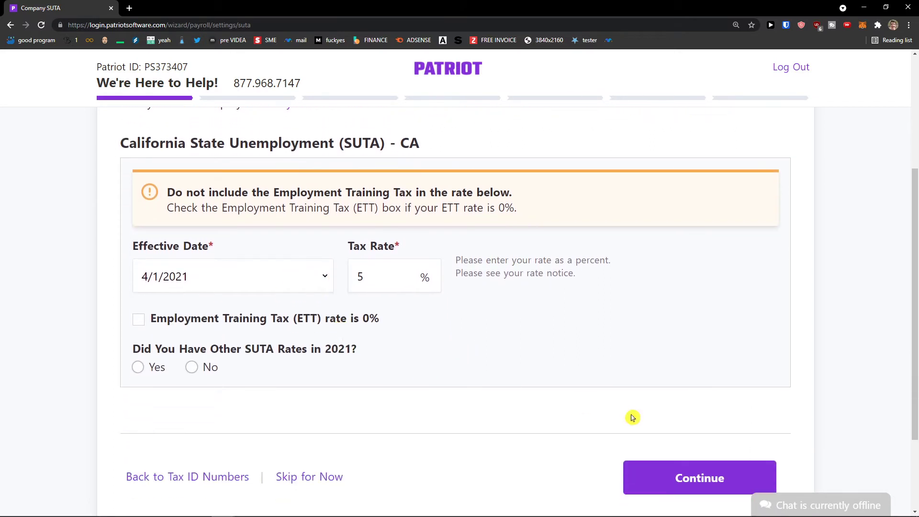
click(687, 476)
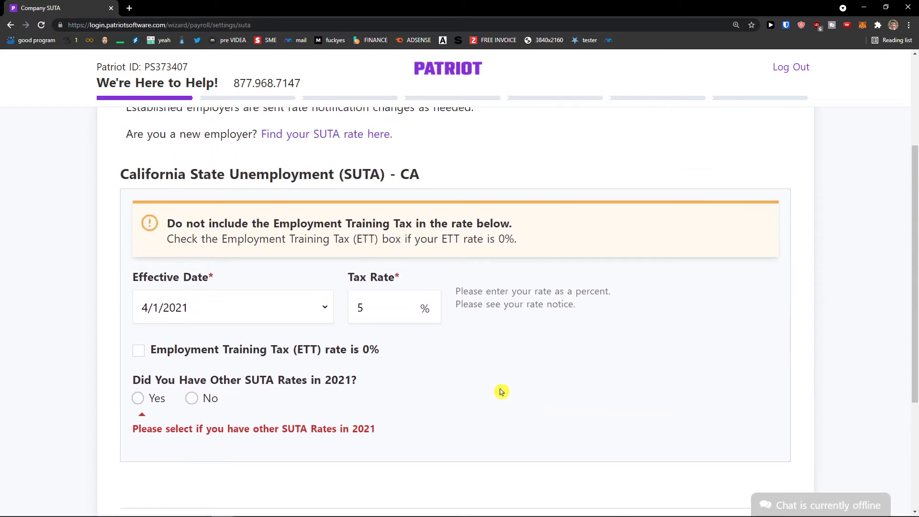
click(156, 402)
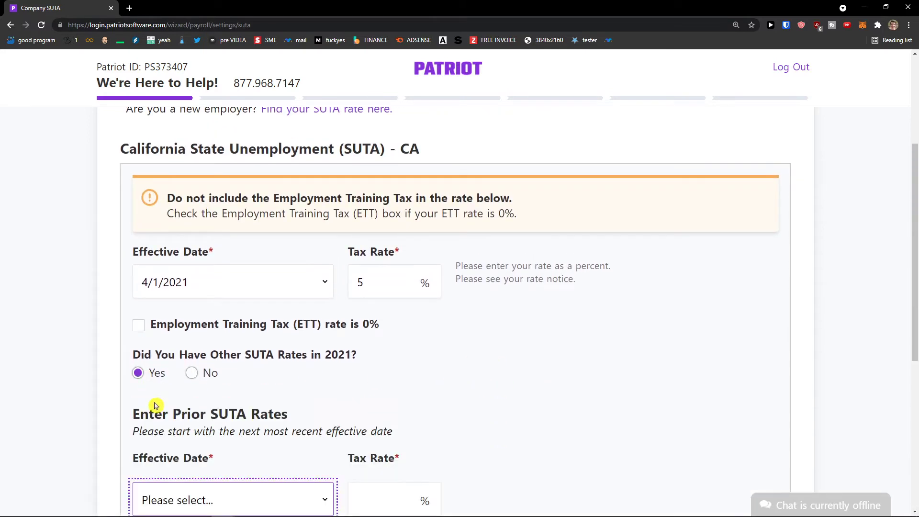
click(191, 326)
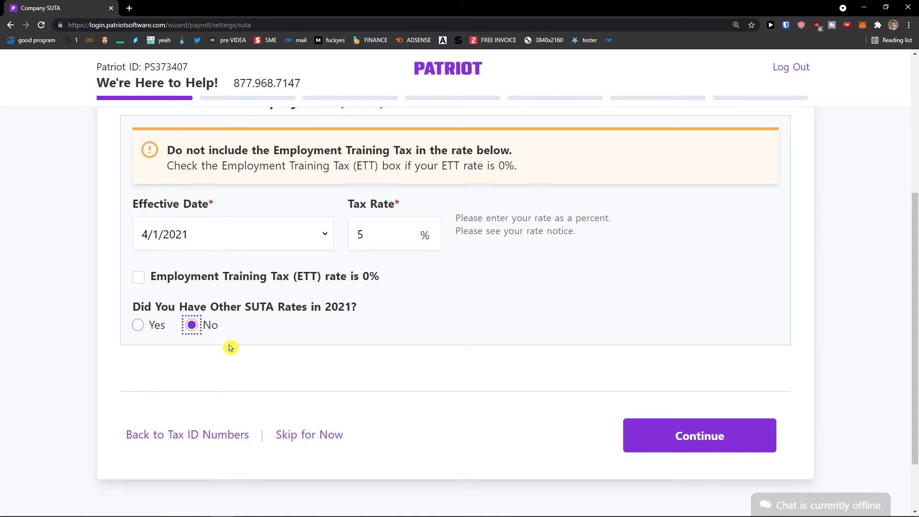
scroll(244, 354, up, 3)
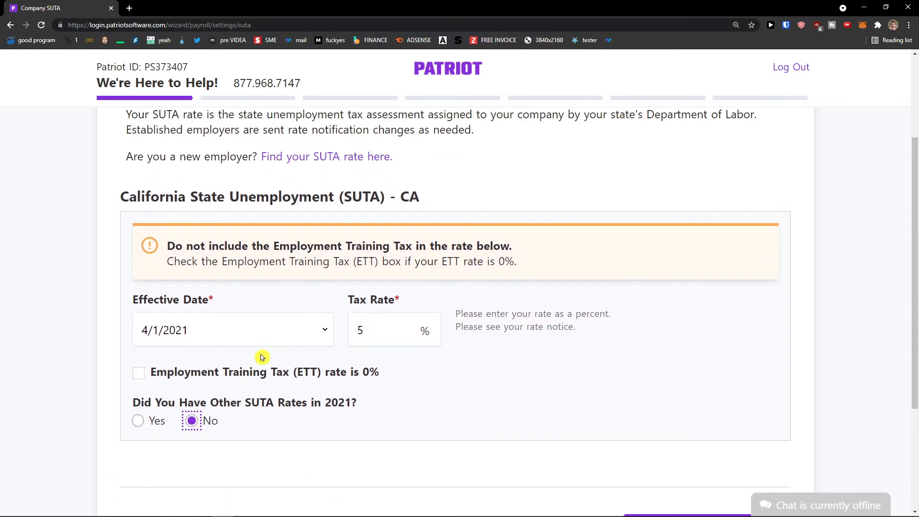
scroll(270, 360, down, 2)
scroll(269, 360, down, 1)
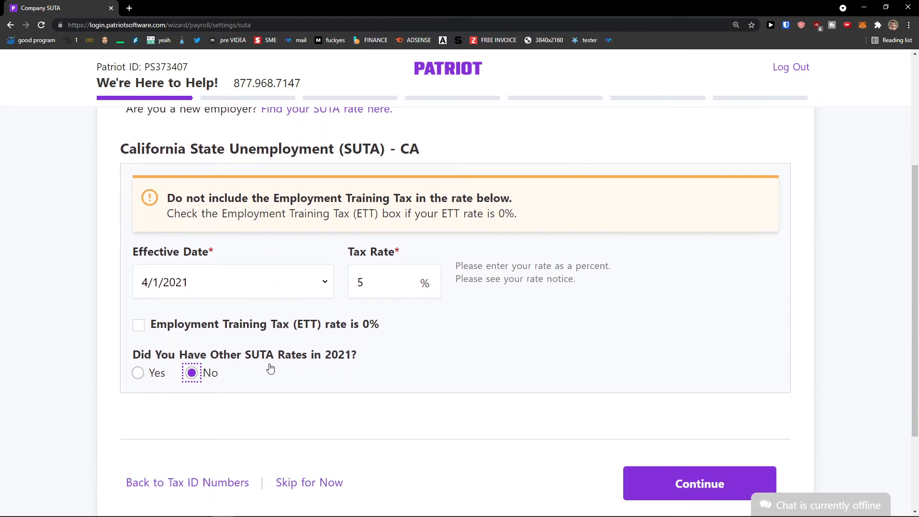
scroll(561, 387, up, 4)
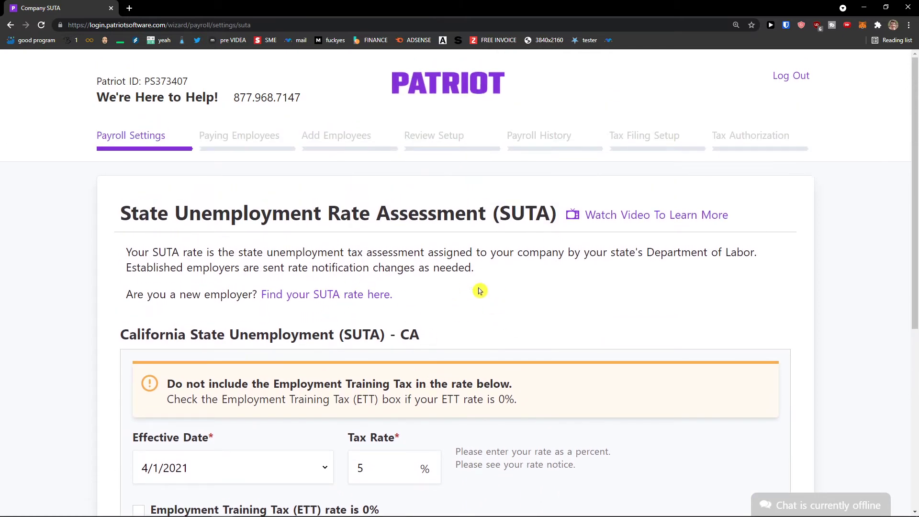
scroll(478, 290, down, 5)
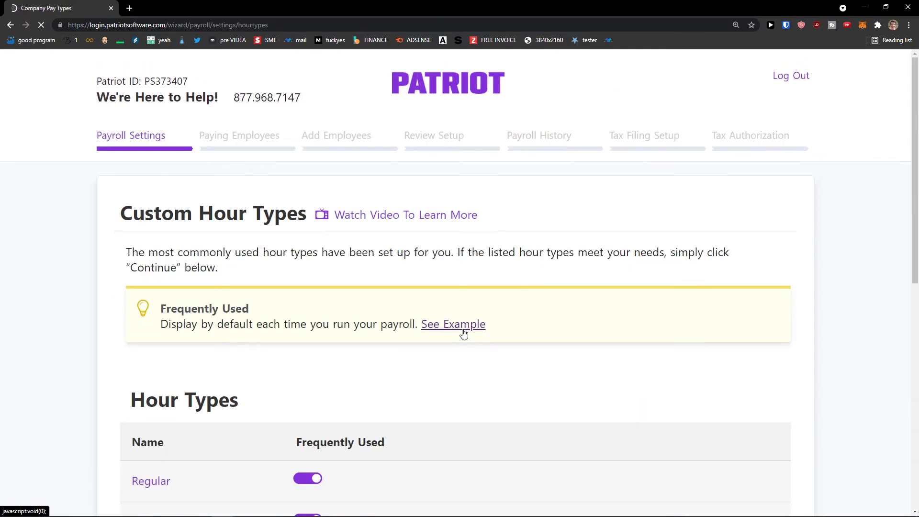
Turn on the Frequently Used toggle for the Sick hour type
scroll(453, 329, down, 2)
scroll(450, 328, up, 2)
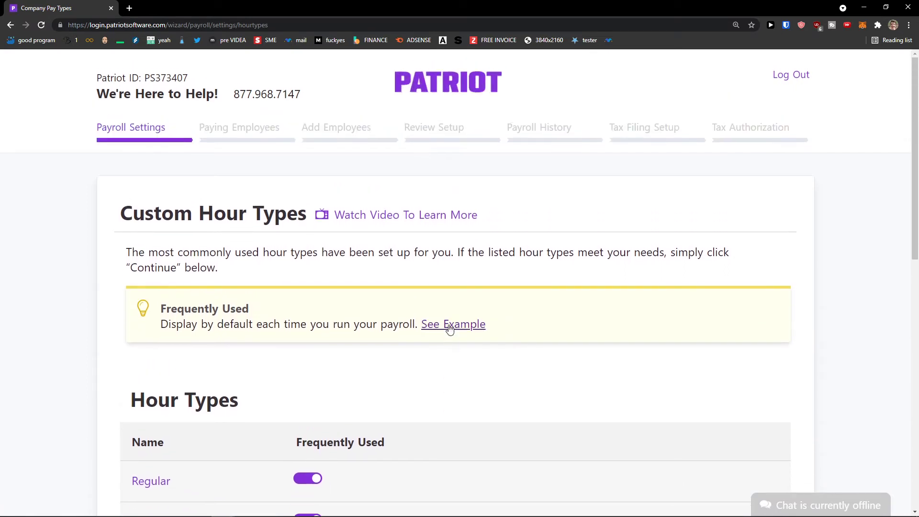
middle_click(402, 344)
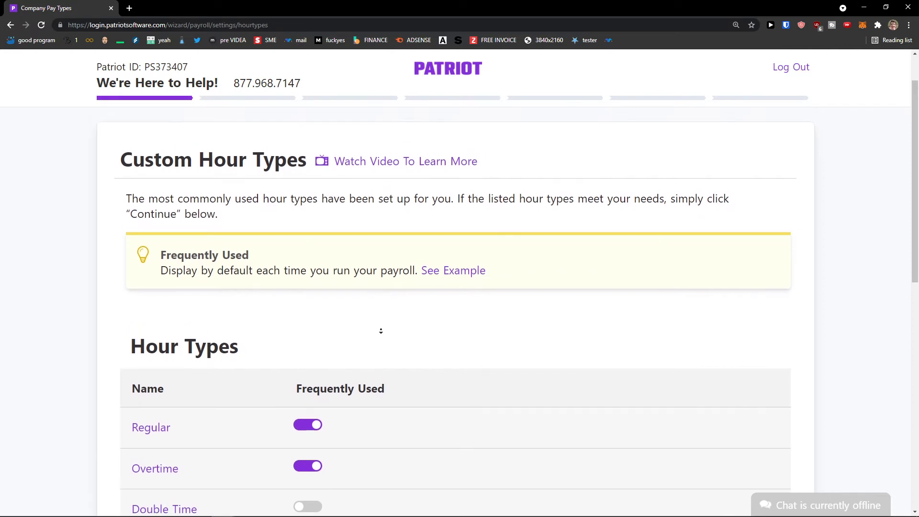
click(244, 202)
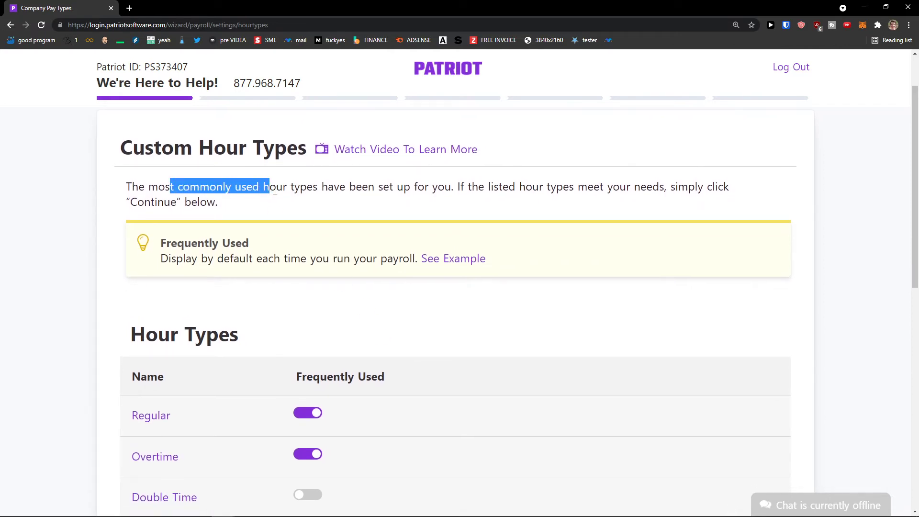
drag(312, 192, 352, 198)
drag(421, 201, 566, 207)
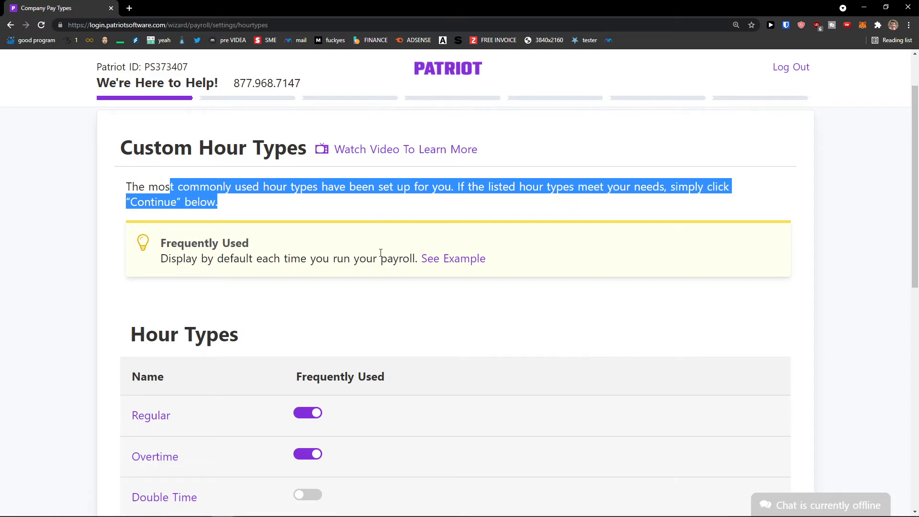
scroll(361, 269, down, 7)
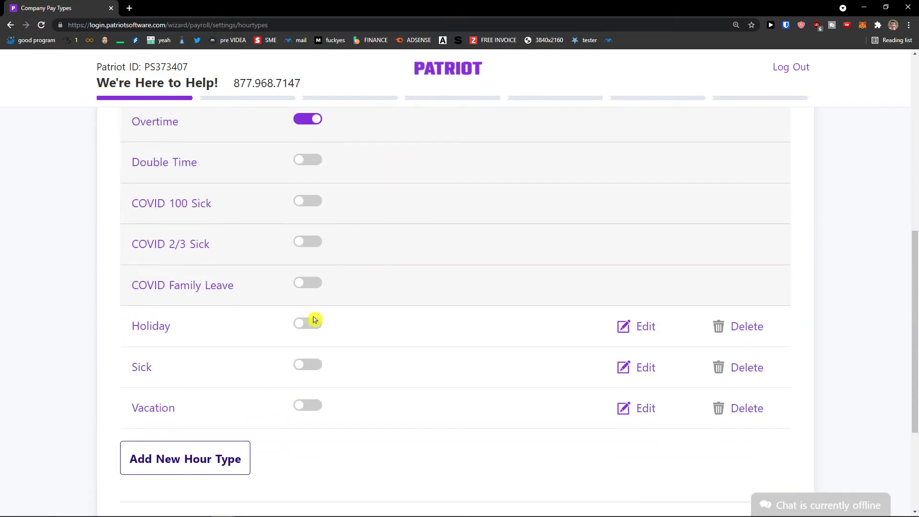
click(308, 365)
scroll(366, 371, up, 2)
scroll(359, 365, down, 3)
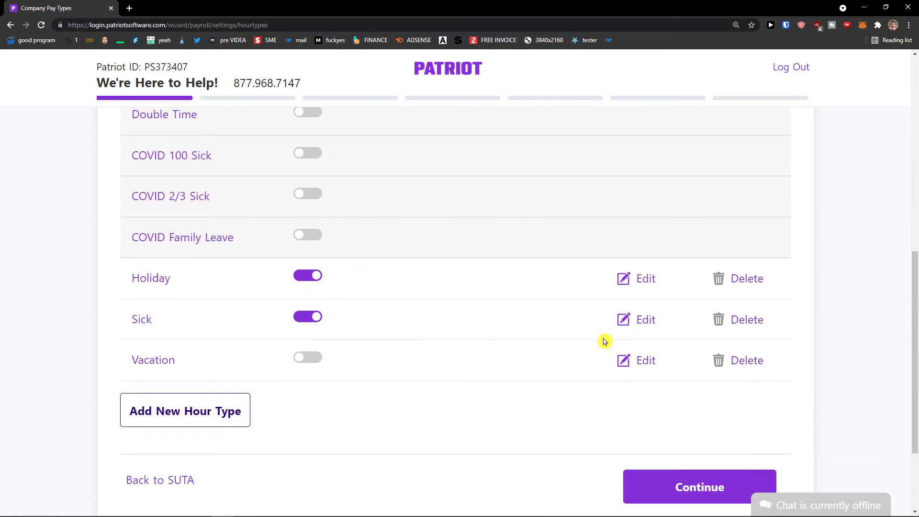
Preview the Add New Hour Type form, leave it unsaved, and continue past hour types
click(240, 412)
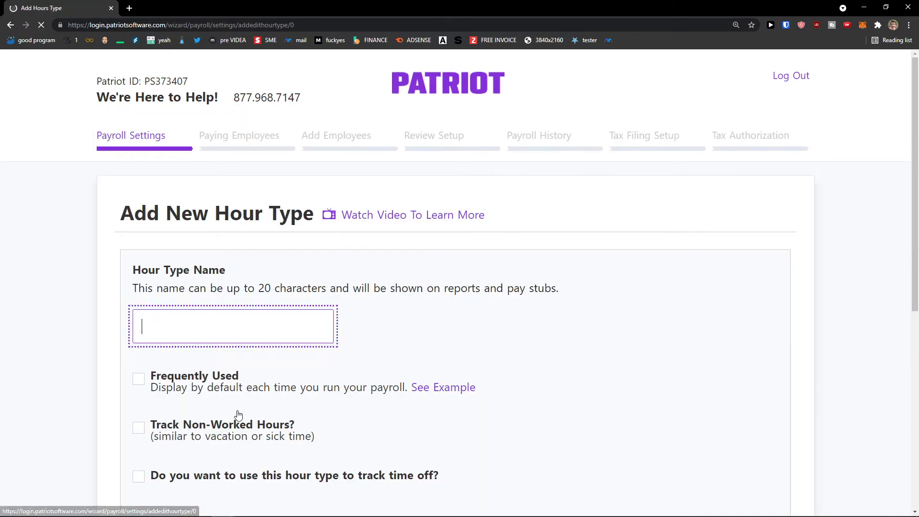
scroll(273, 410, down, 4)
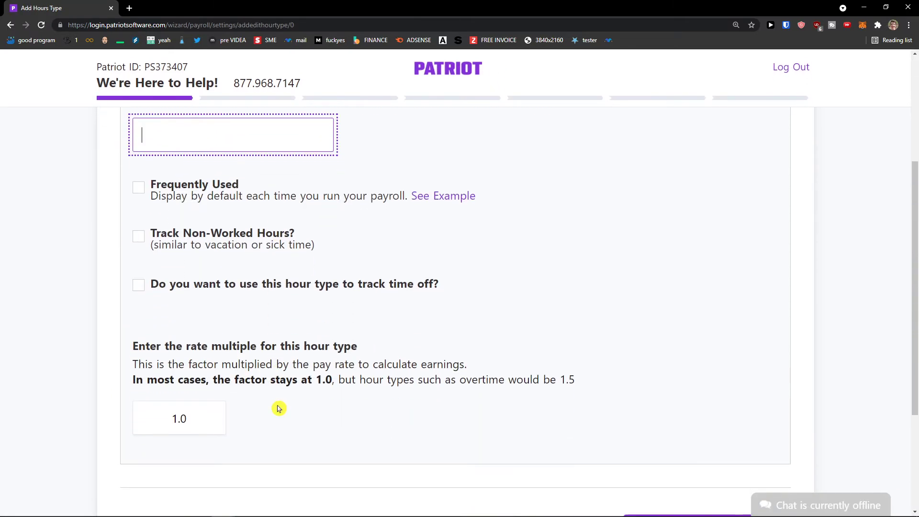
scroll(268, 383, up, 1)
scroll(261, 421, down, 3)
scroll(260, 420, up, 3)
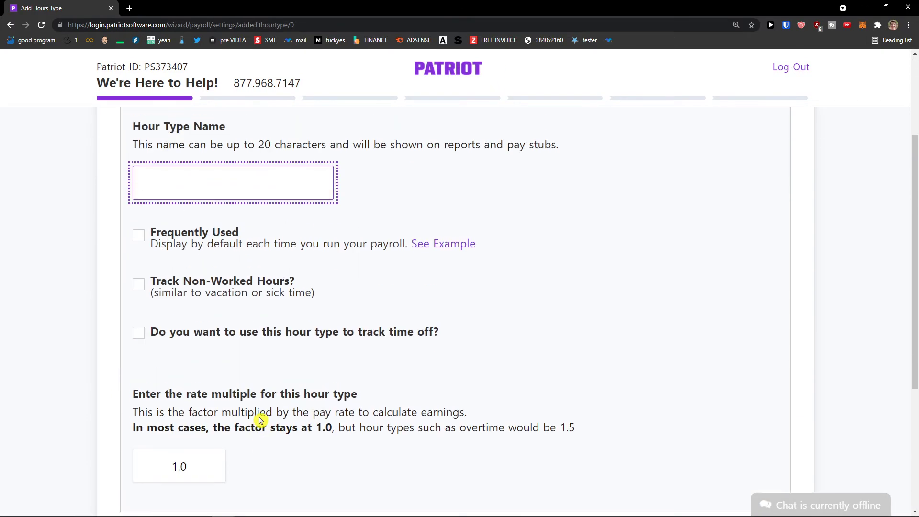
scroll(260, 421, up, 1)
scroll(260, 421, down, 3)
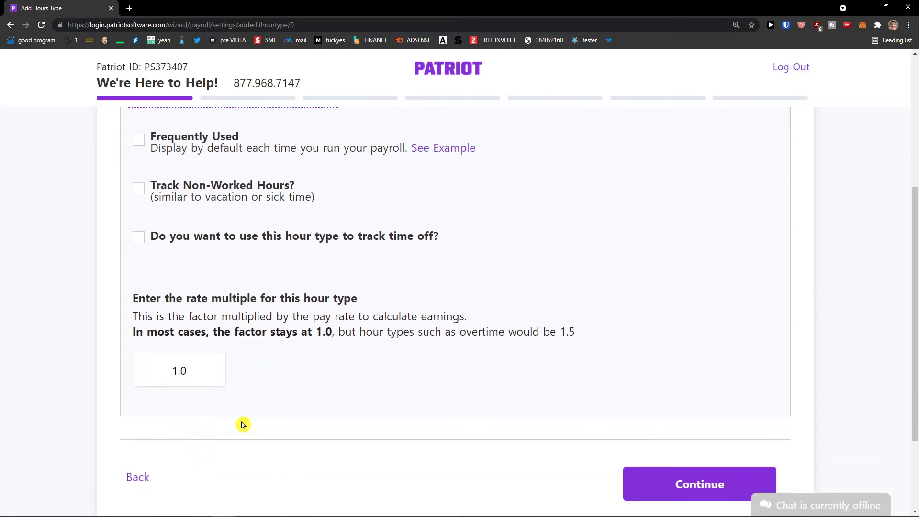
click(133, 476)
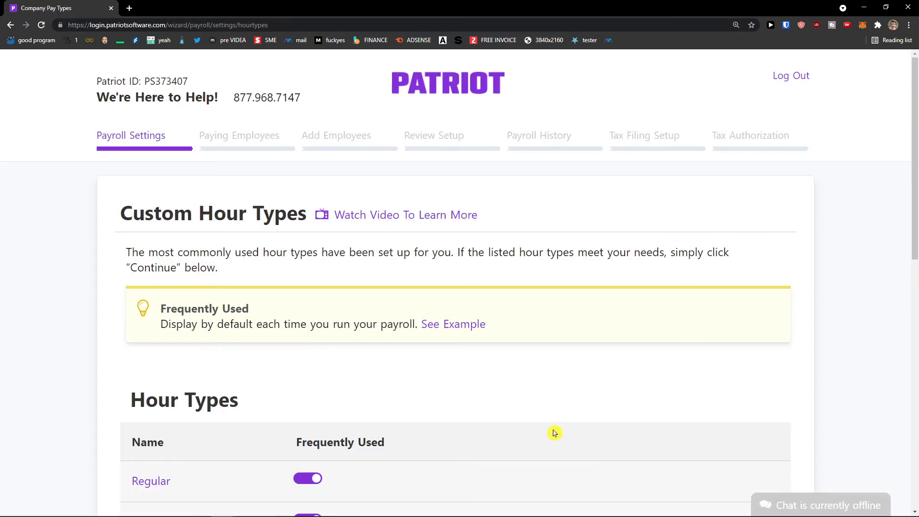
scroll(554, 432, down, 10)
click(665, 416)
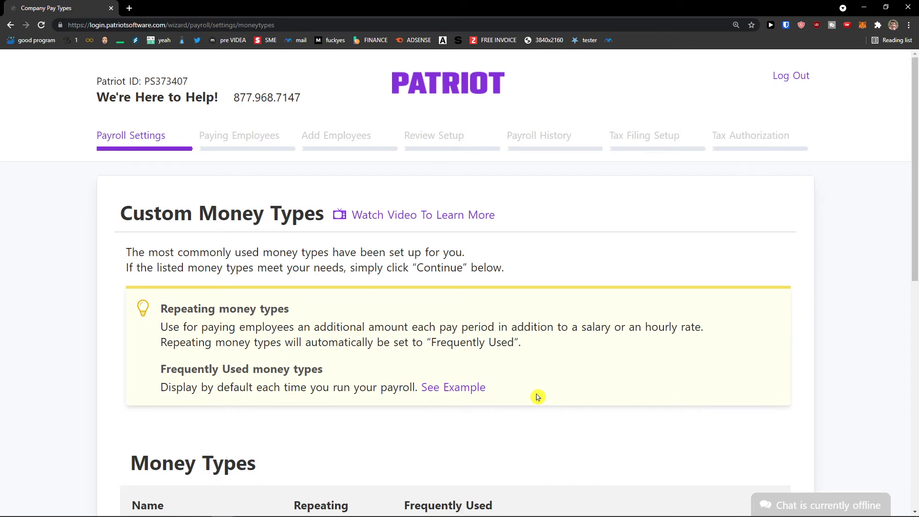
Switch on Repeating for Commission and submit the money types
scroll(538, 396, down, 2)
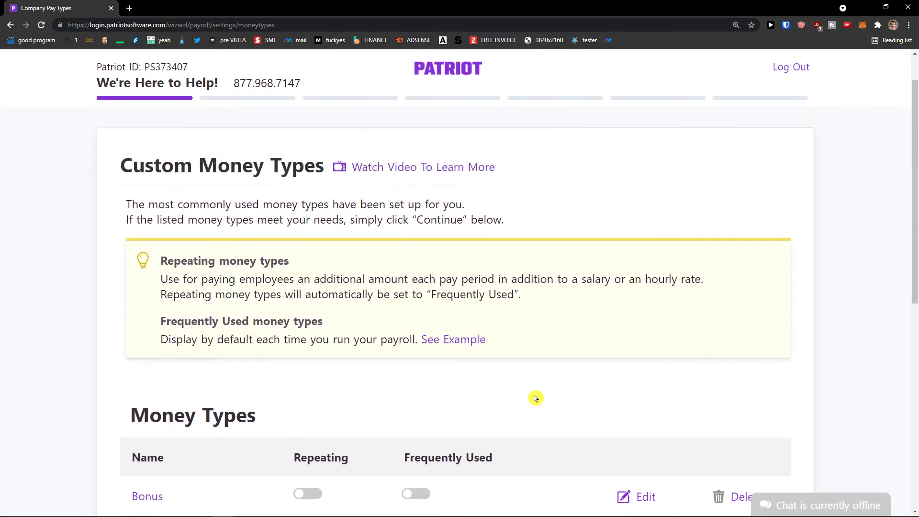
drag(228, 209, 281, 216)
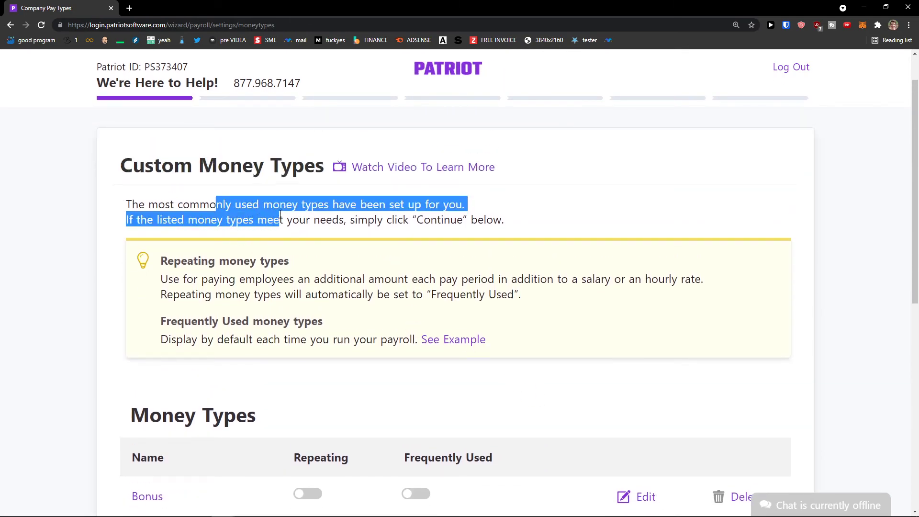
scroll(299, 266, down, 6)
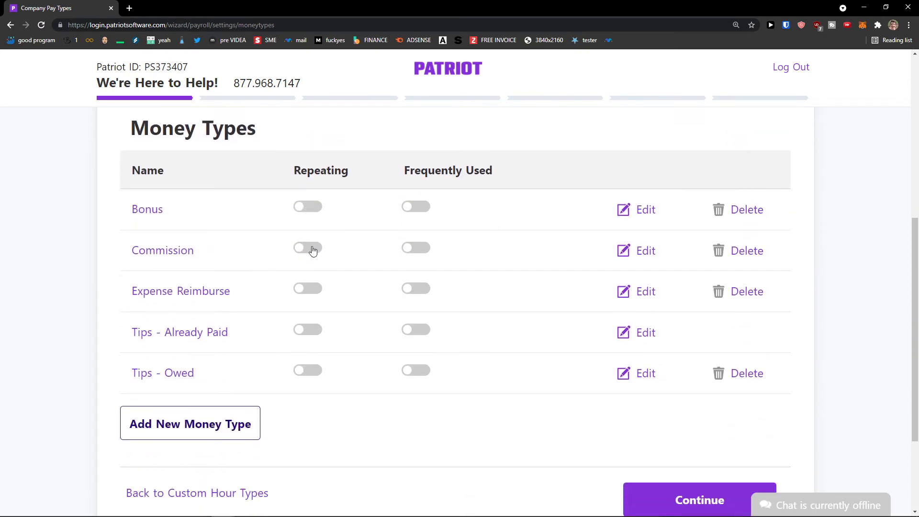
click(311, 249)
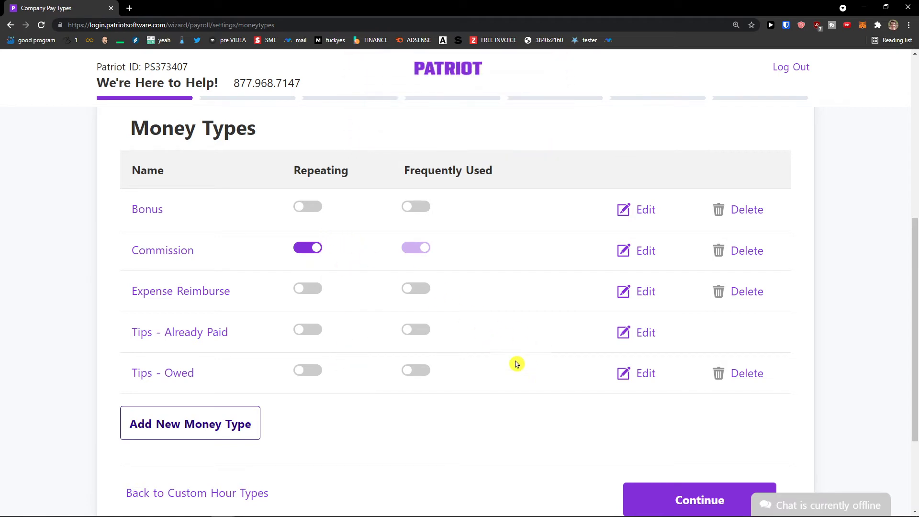
click(655, 506)
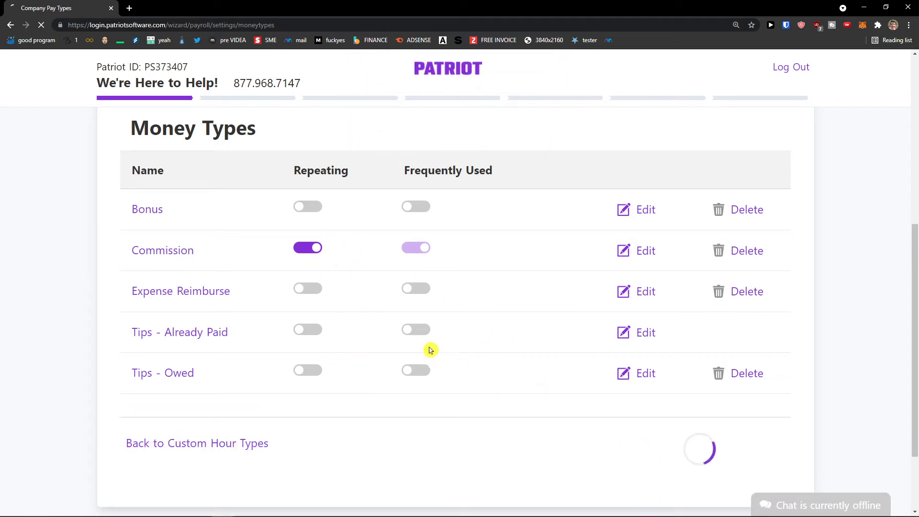
Start a company-level deduction and browse the Deduction Type and Method options
scroll(403, 345, down, 1)
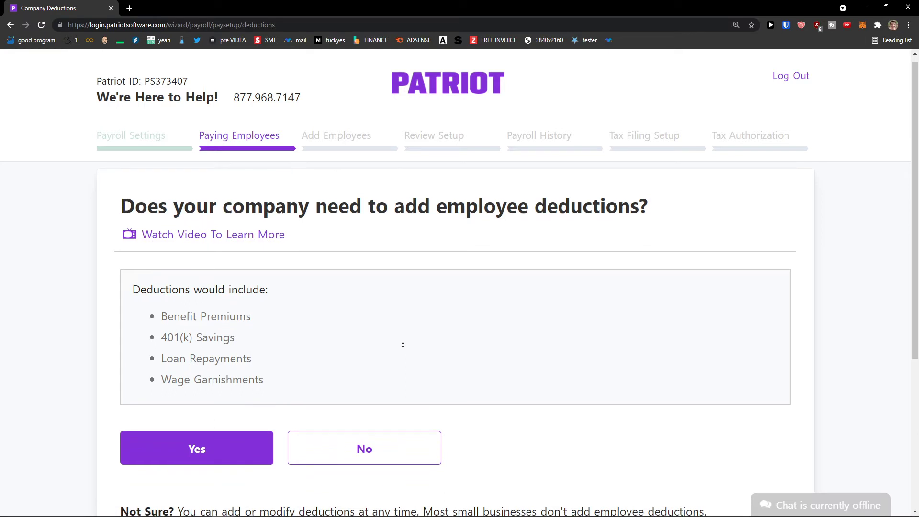
scroll(403, 344, down, 3)
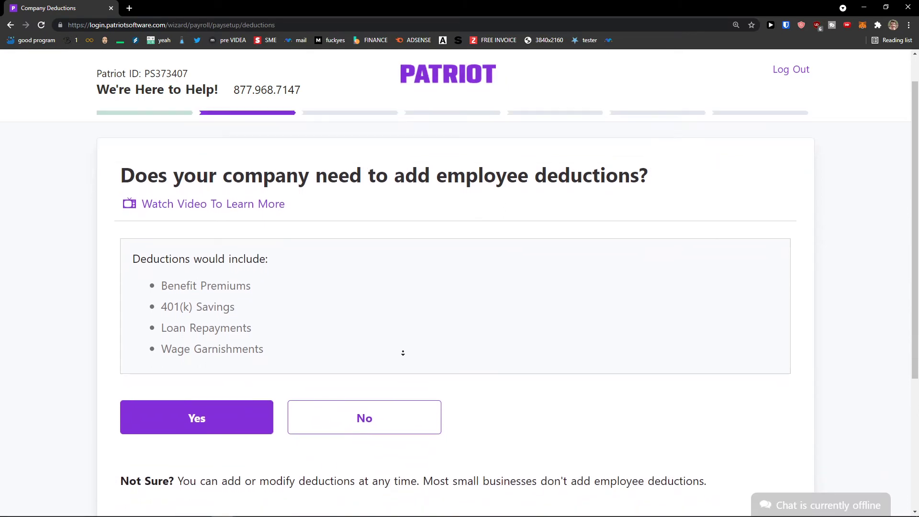
scroll(371, 300, up, 2)
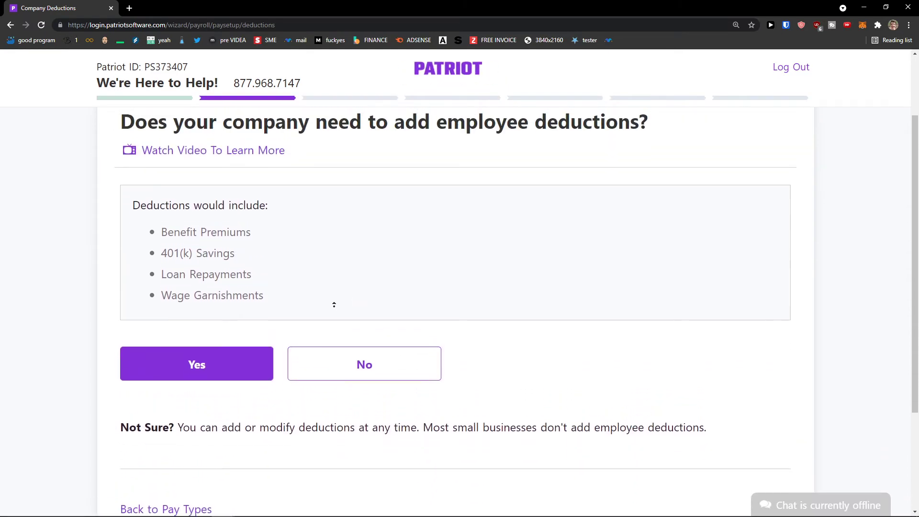
scroll(330, 335, down, 1)
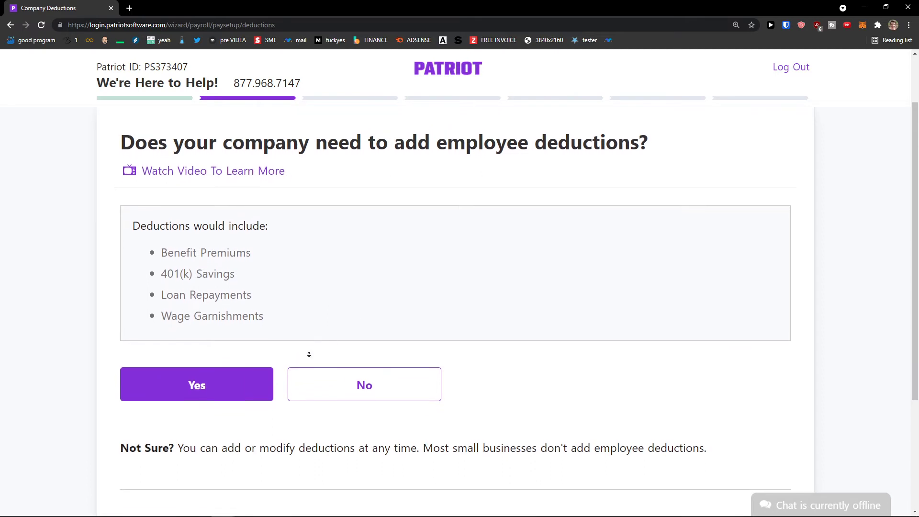
click(252, 372)
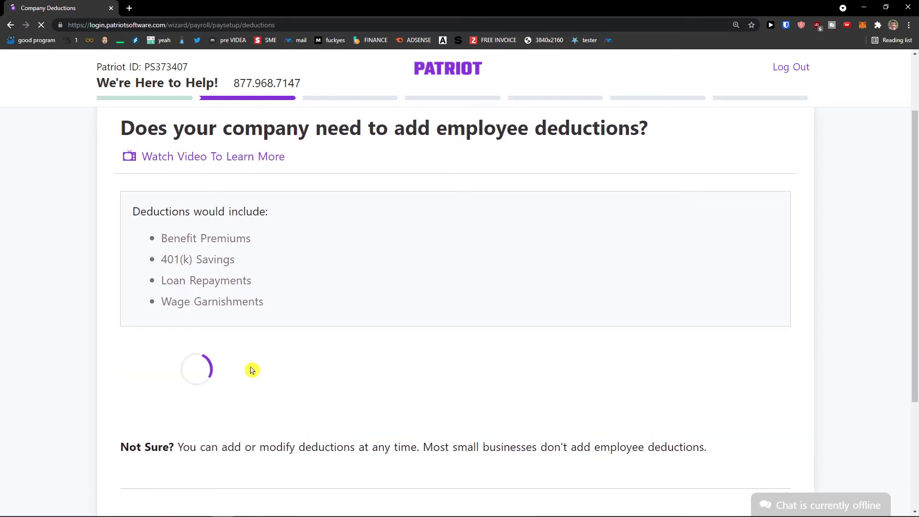
scroll(306, 355, down, 2)
click(291, 245)
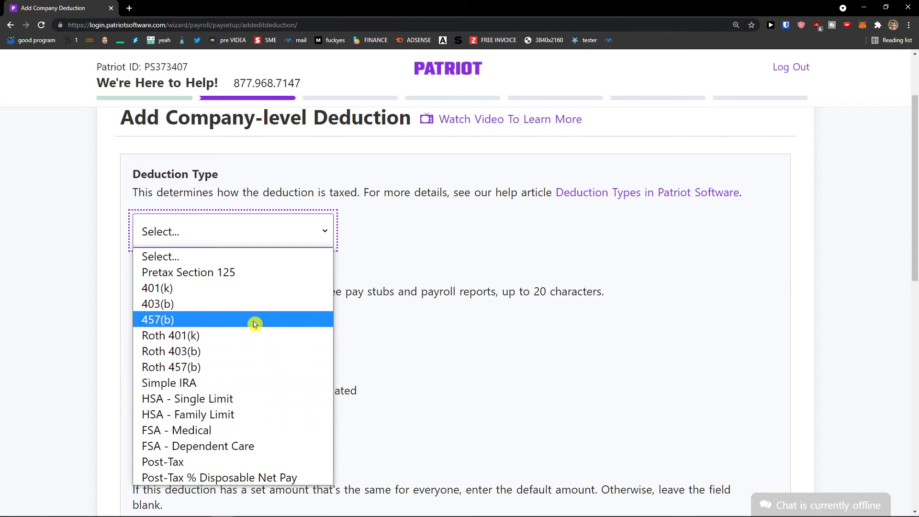
middle_click(386, 361)
scroll(378, 372, down, 2)
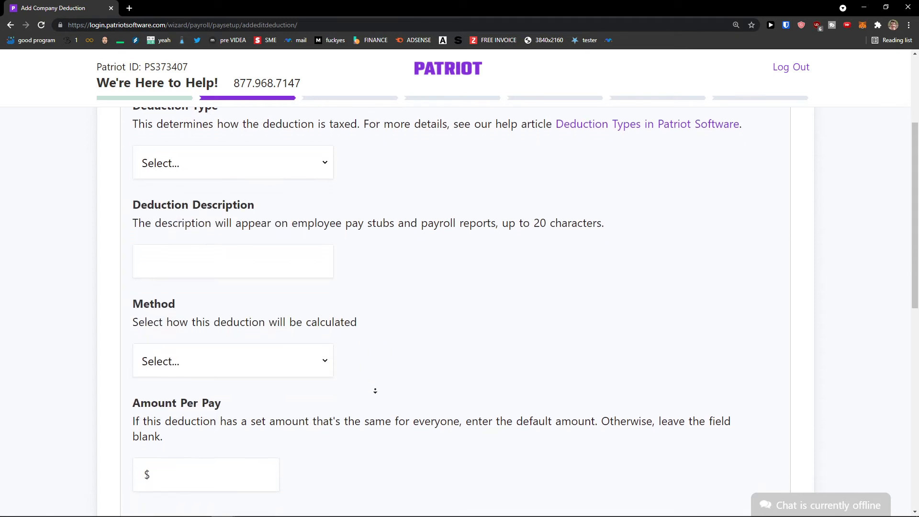
click(300, 353)
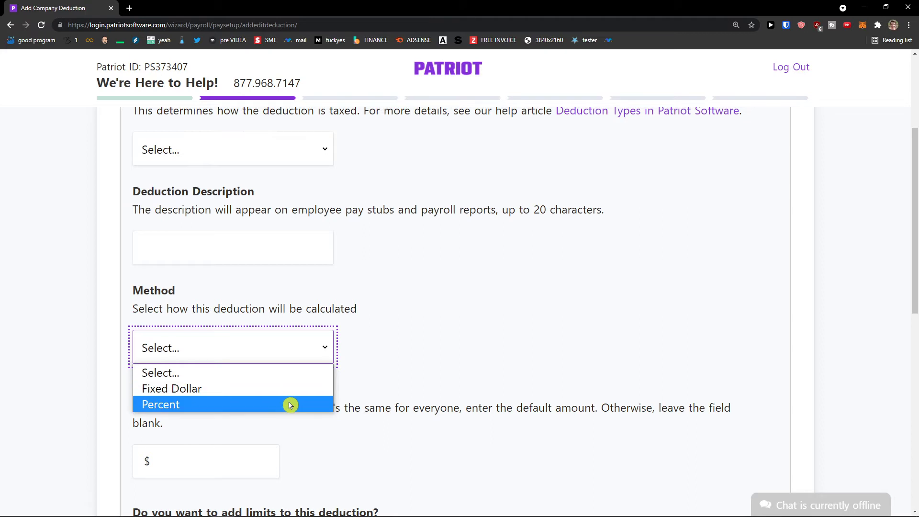
click(345, 435)
Review the deduction limits question and W-2 Box choices without changing anything
scroll(342, 433, down, 2)
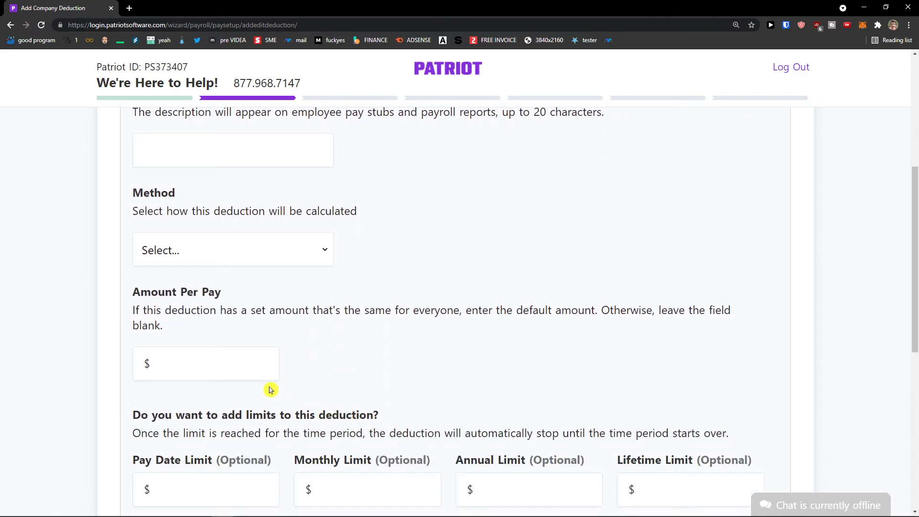
scroll(270, 390, down, 2)
scroll(270, 390, down, 1)
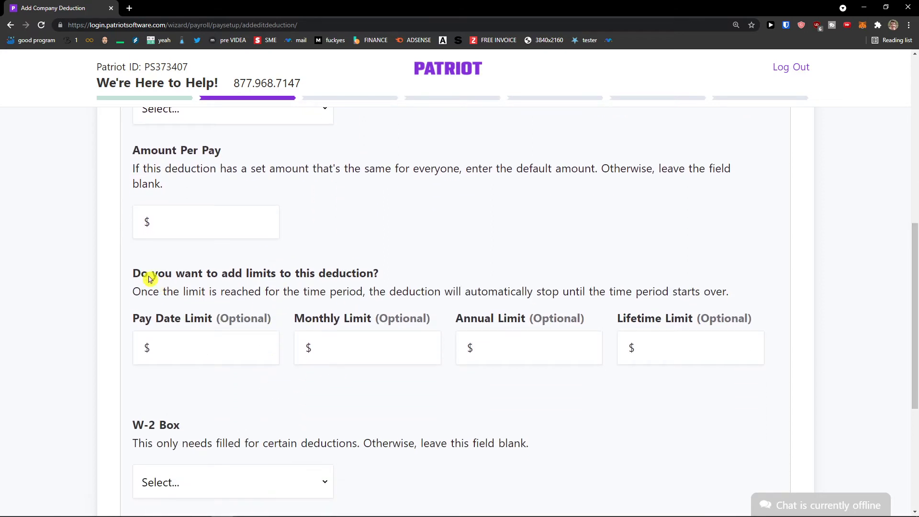
drag(149, 277, 388, 274)
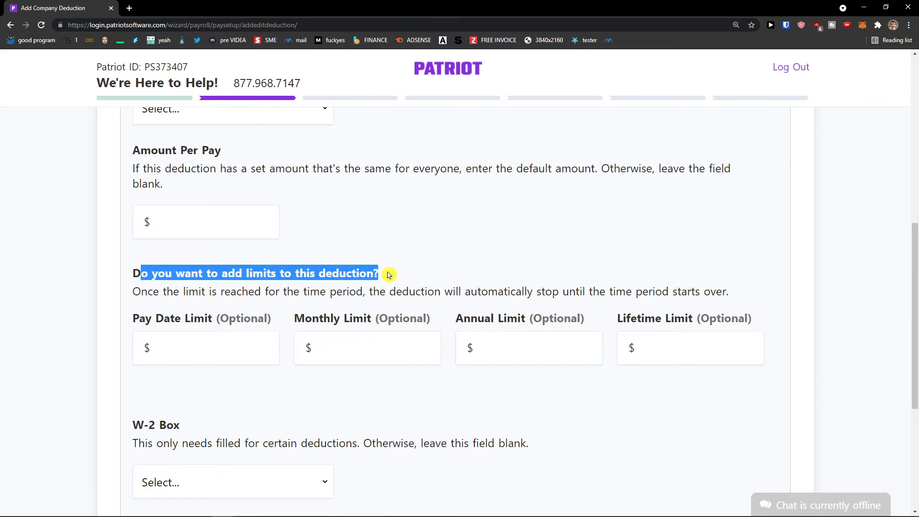
scroll(275, 331, down, 2)
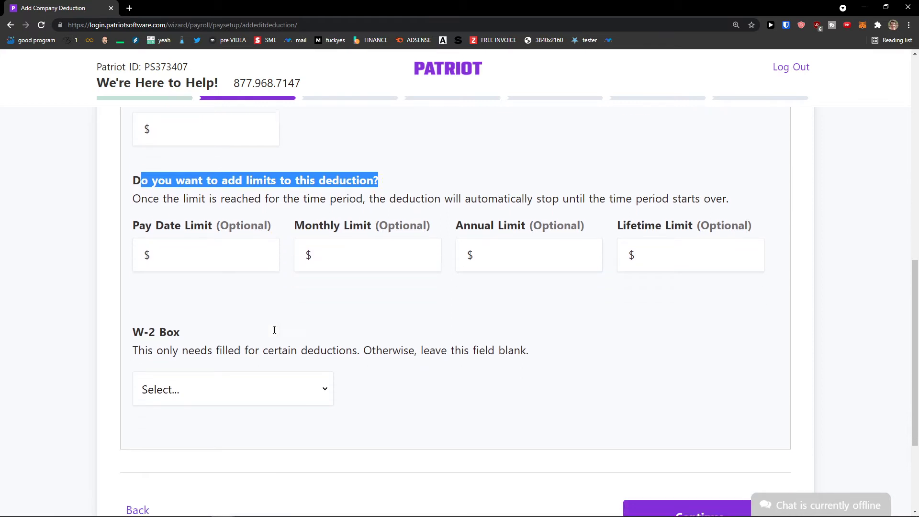
drag(174, 331, 163, 334)
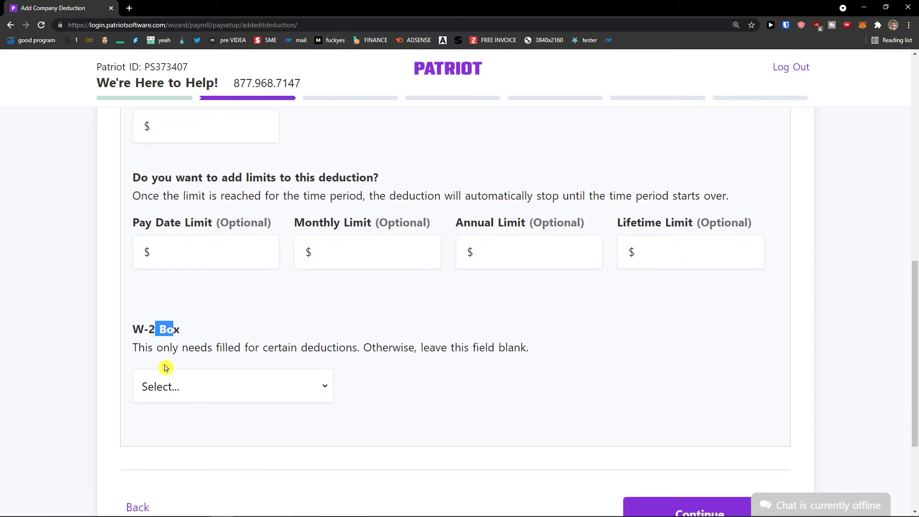
click(171, 383)
click(172, 383)
scroll(192, 380, up, 2)
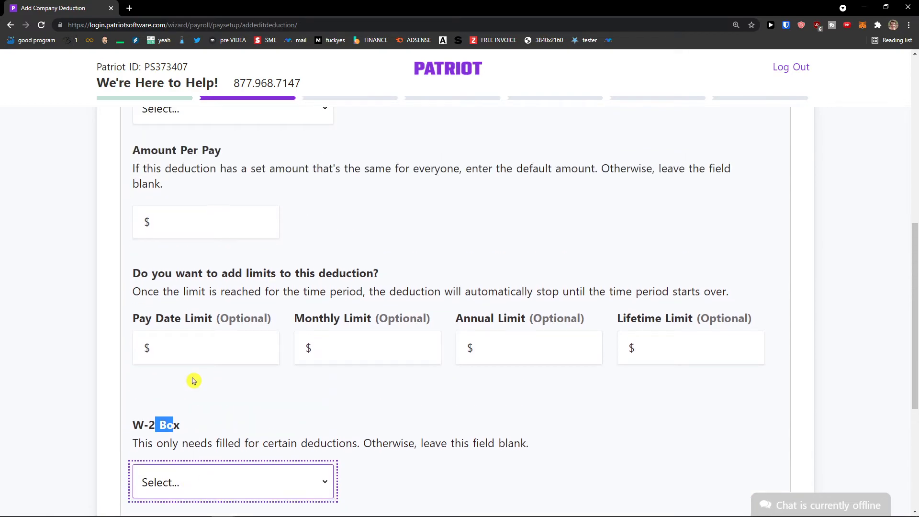
scroll(194, 381, up, 5)
scroll(198, 380, down, 4)
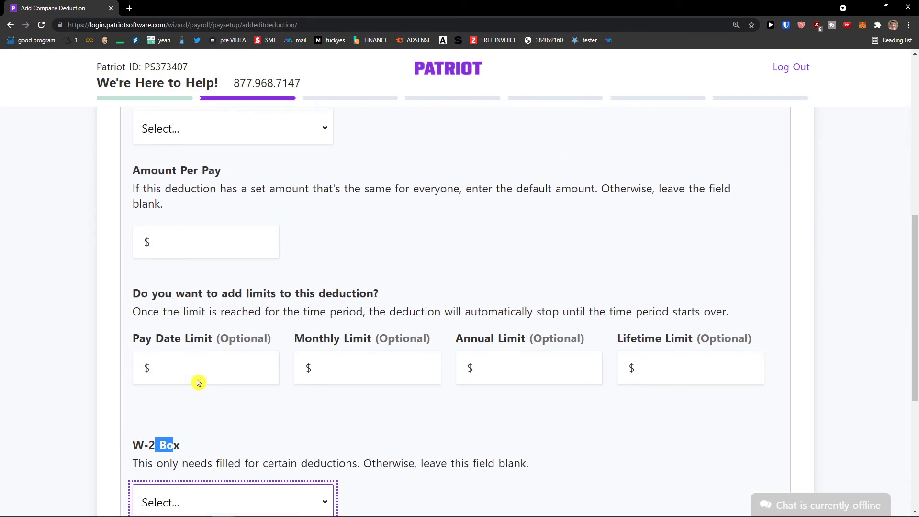
scroll(198, 380, up, 5)
scroll(205, 379, down, 7)
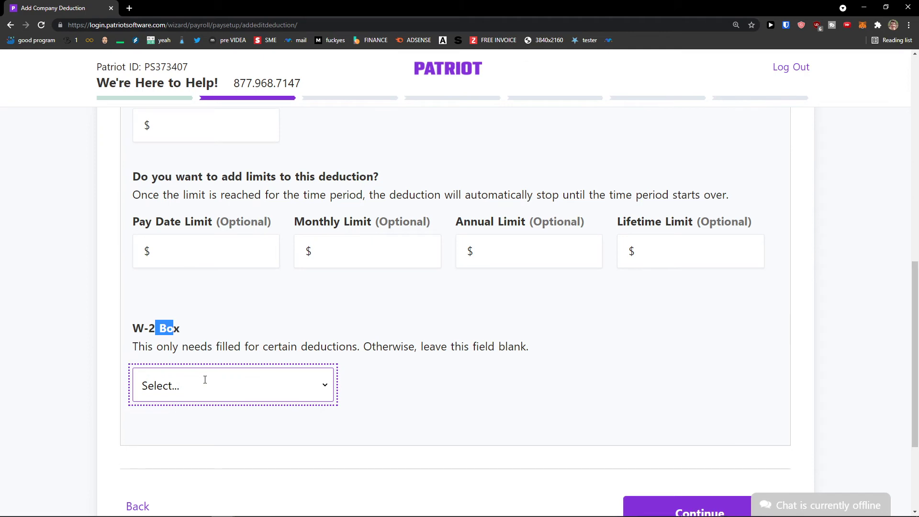
scroll(204, 379, down, 1)
Leave the deduction form unsaved and answer No to adding employee deductions
click(137, 455)
scroll(378, 399, down, 4)
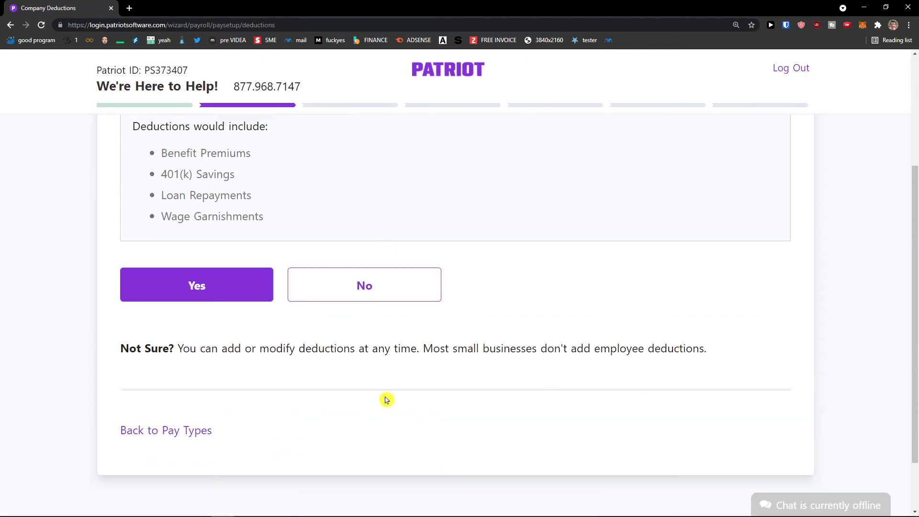
scroll(480, 383, up, 2)
click(422, 377)
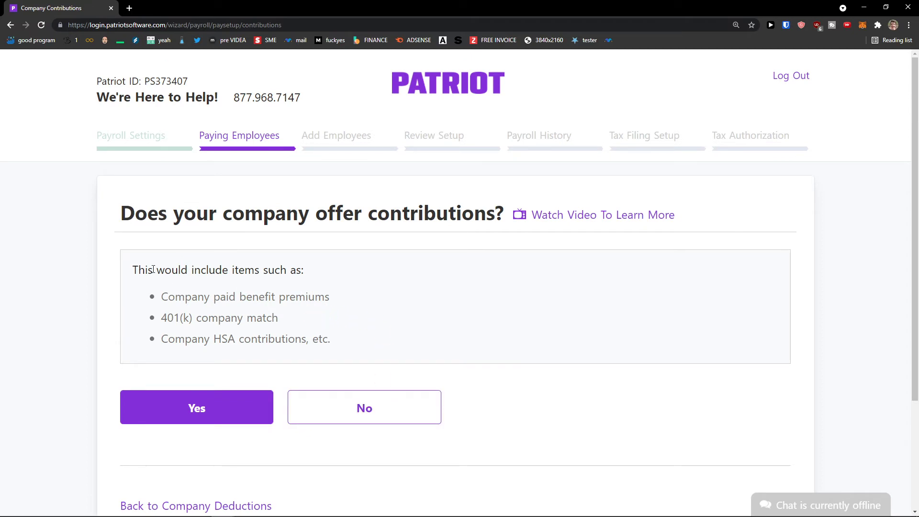
drag(153, 269, 305, 298)
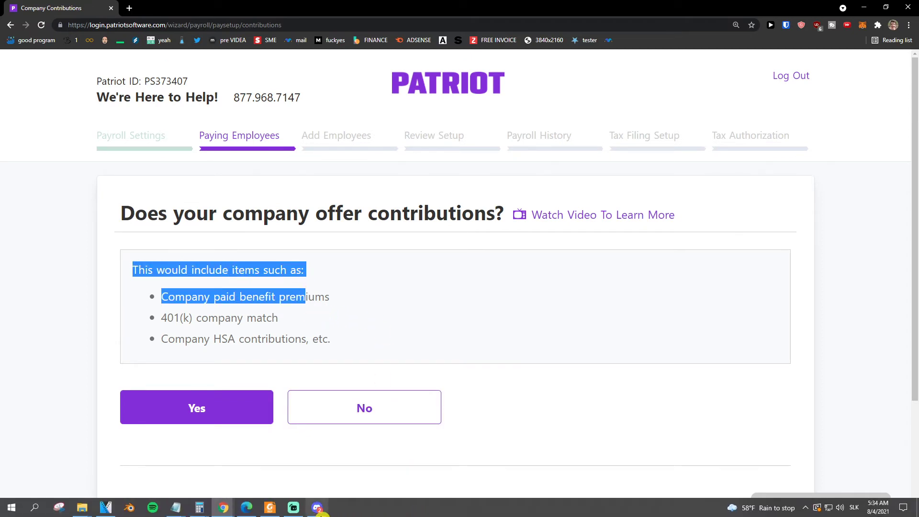
click(317, 508)
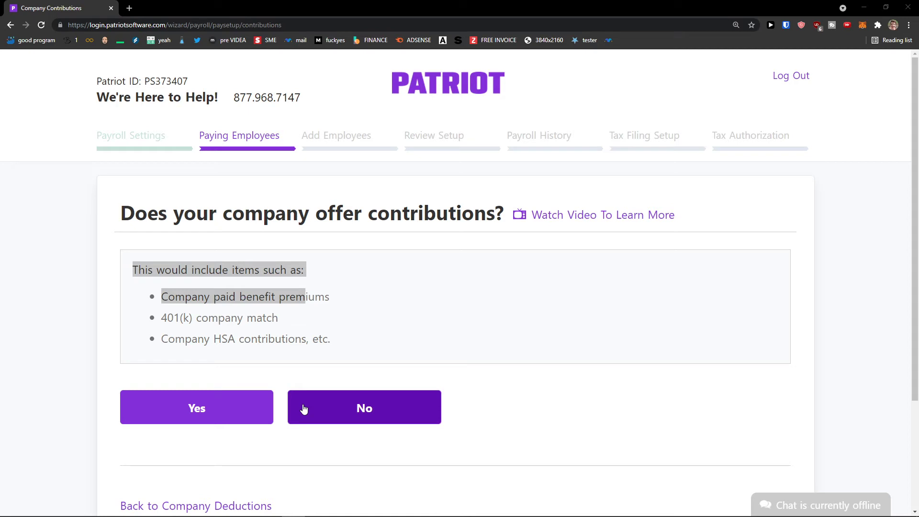
click(256, 410)
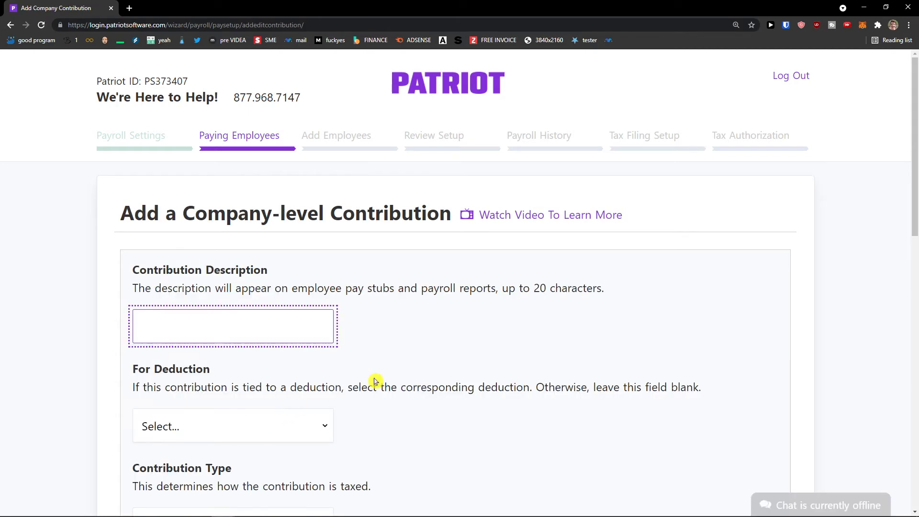
middle_click(375, 402)
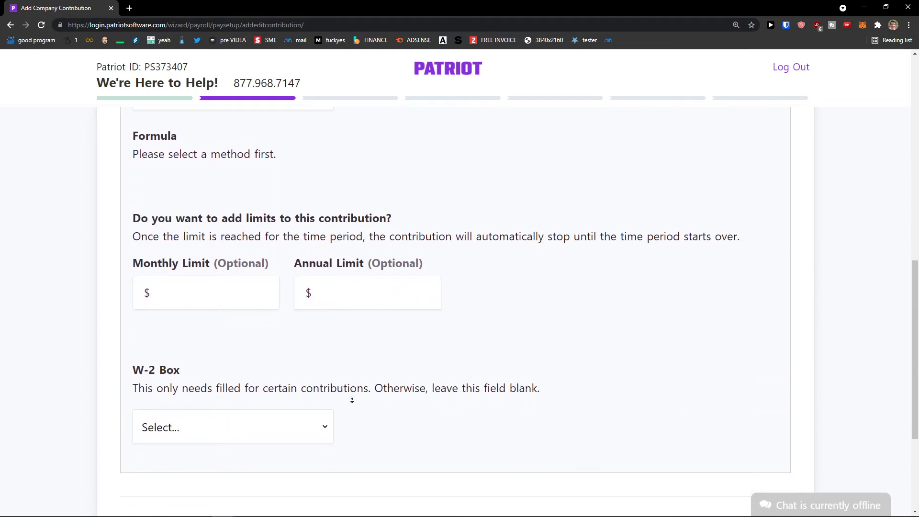
click(230, 317)
scroll(201, 363, down, 1)
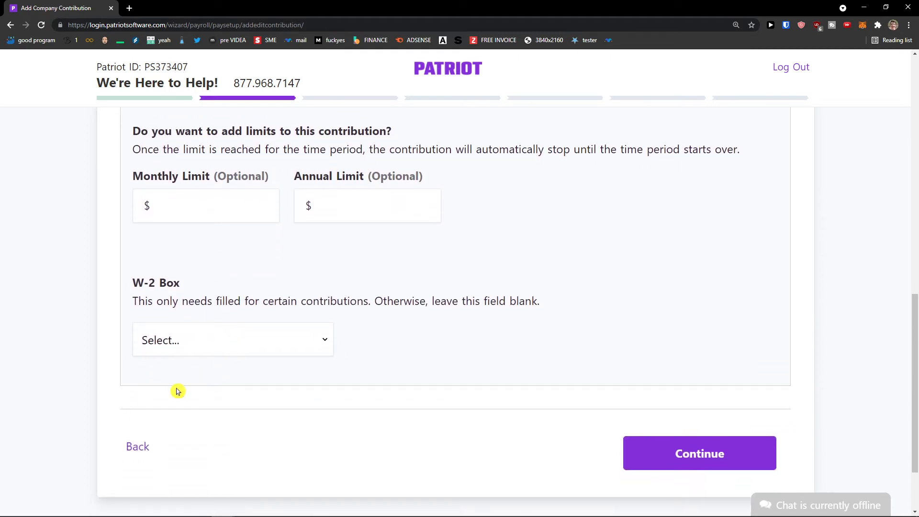
click(137, 443)
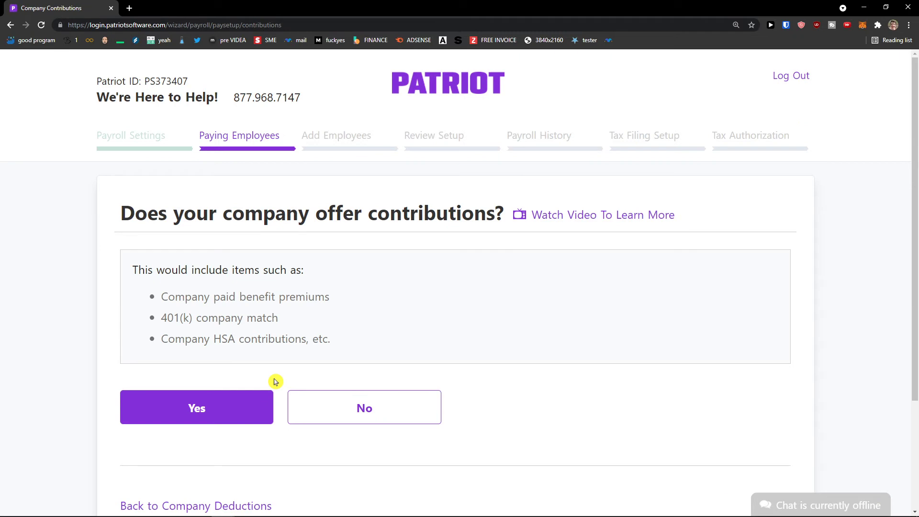
Preview the workers' comp code form, then answer No to both contributions and workers' comp codes
click(322, 407)
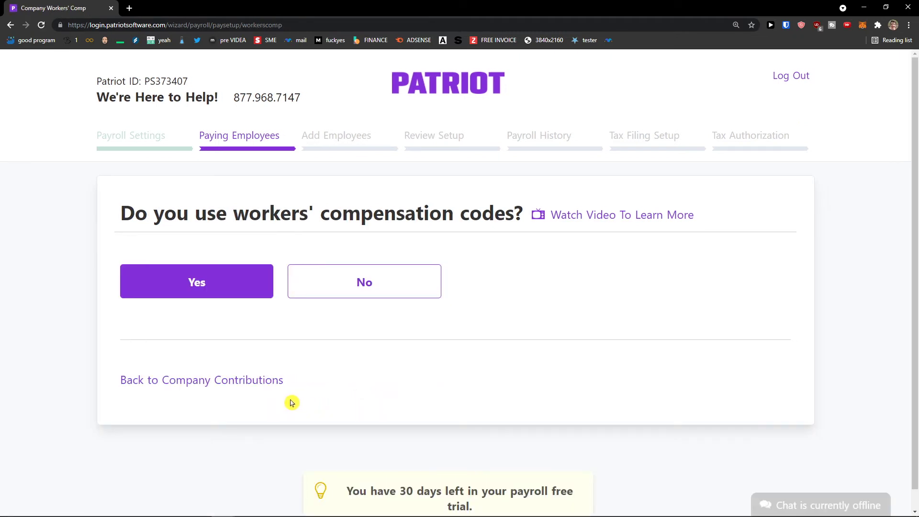
click(254, 286)
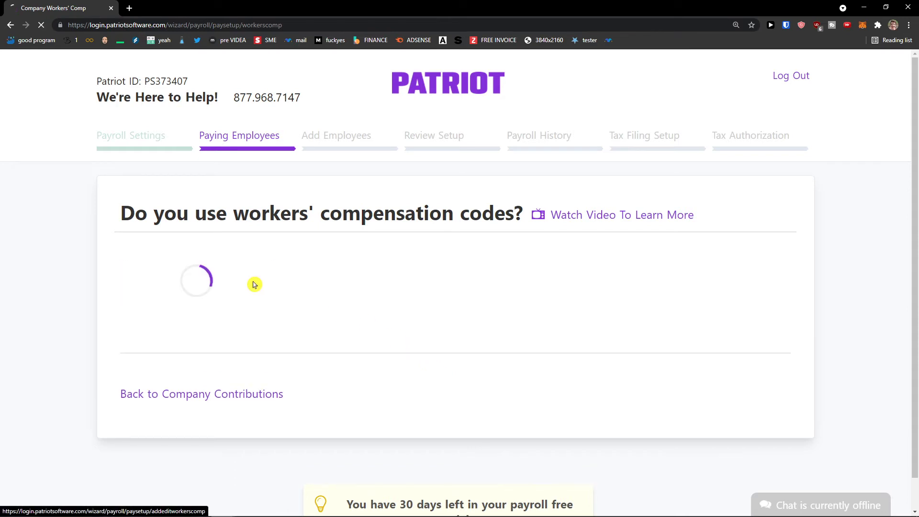
scroll(258, 308, down, 1)
click(220, 313)
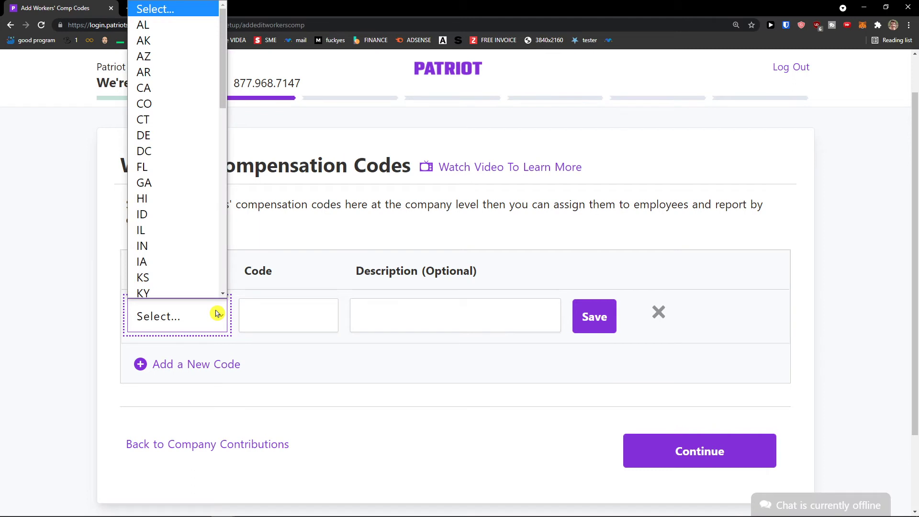
click(261, 314)
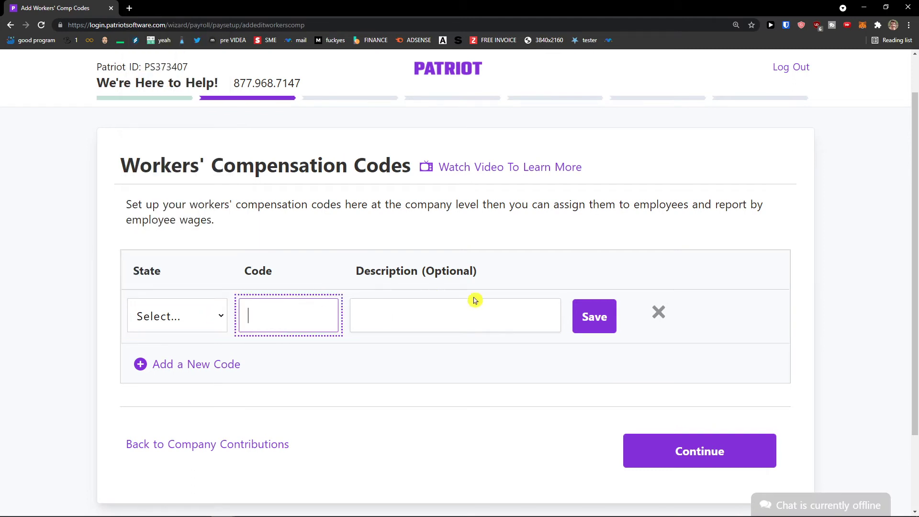
scroll(279, 416, down, 1)
scroll(340, 332, up, 1)
click(283, 443)
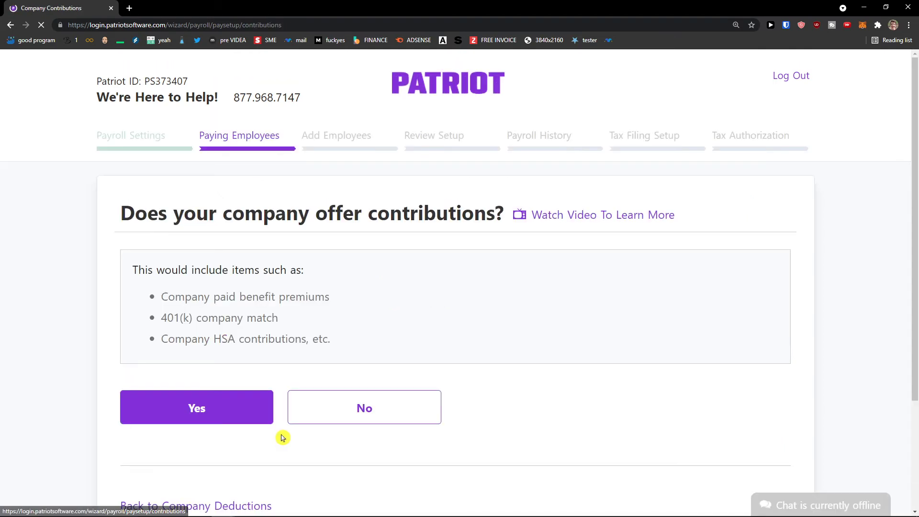
click(327, 420)
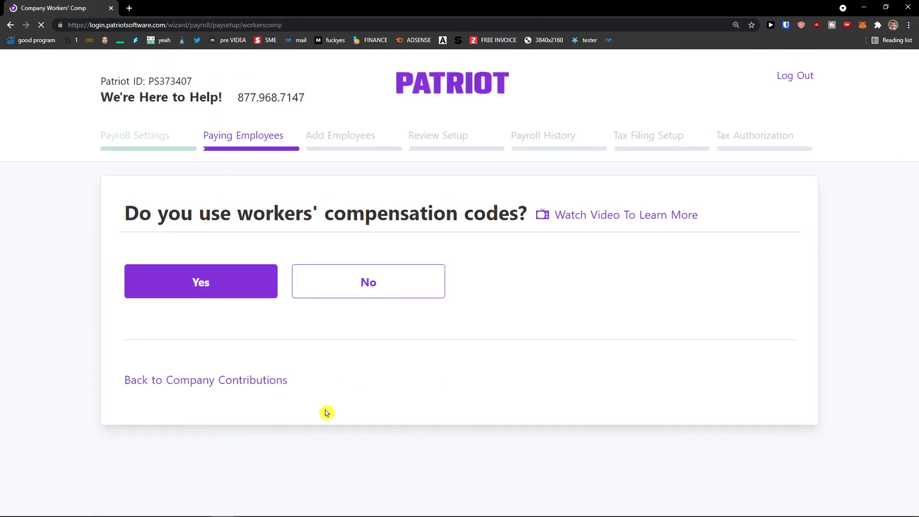
click(349, 282)
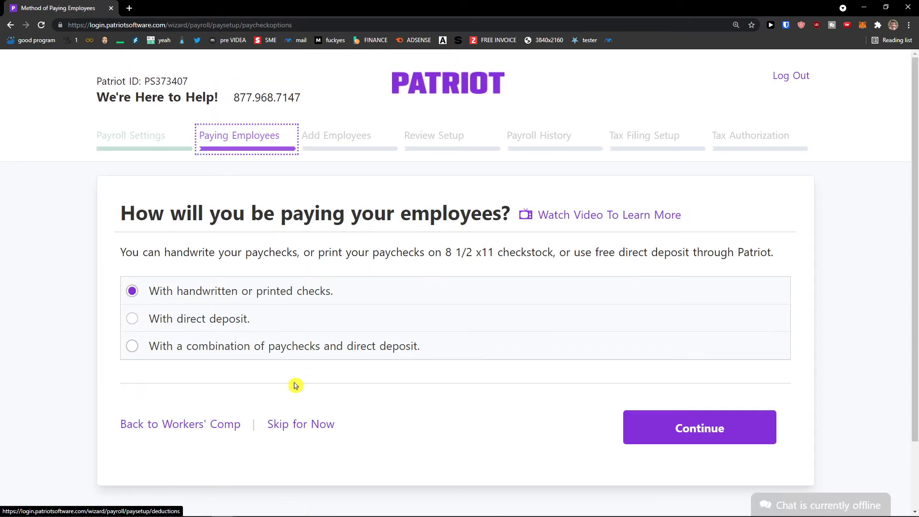
Choose handwritten or printed checks as the employee payment method
click(234, 327)
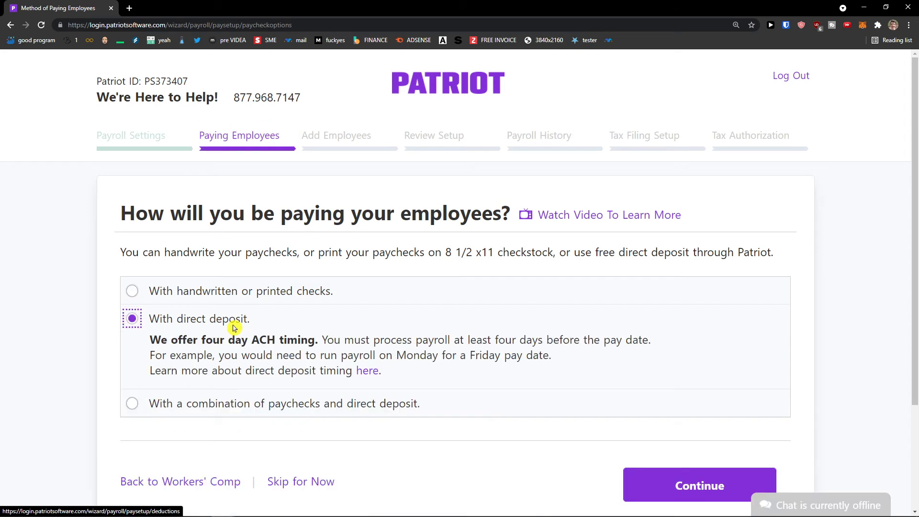
click(253, 303)
click(234, 352)
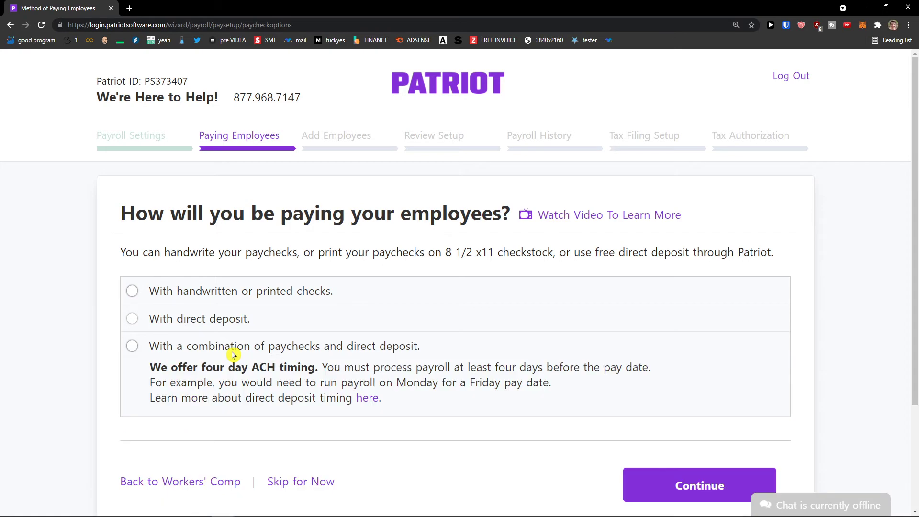
click(260, 293)
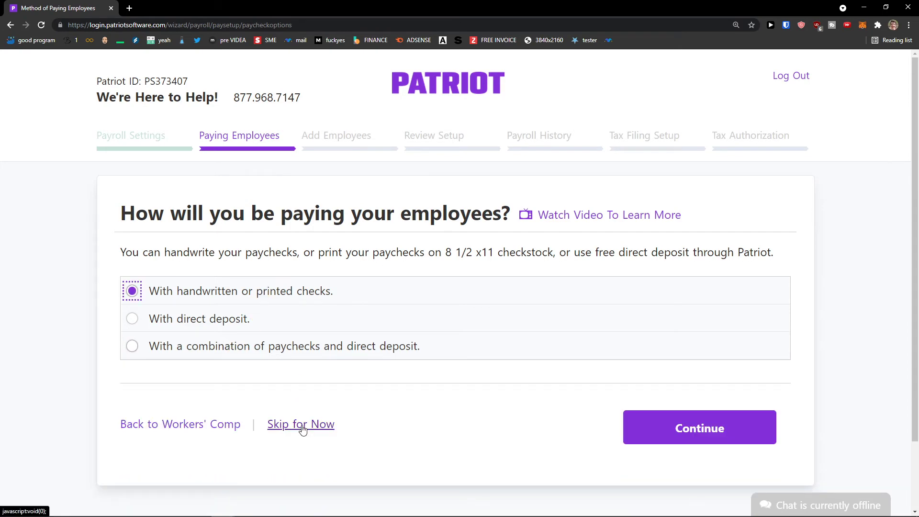
click(656, 440)
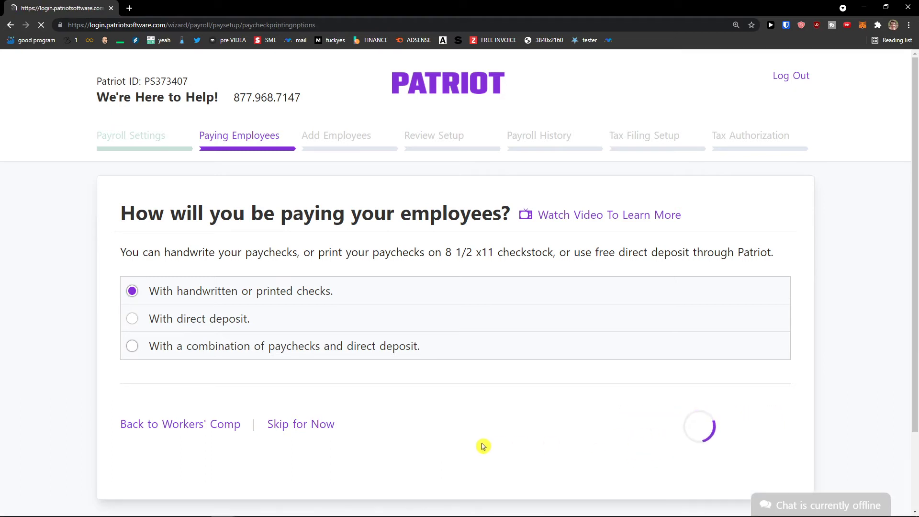
Select the No Printing Needed check layout and proceed to adding employees
scroll(527, 421, down, 1)
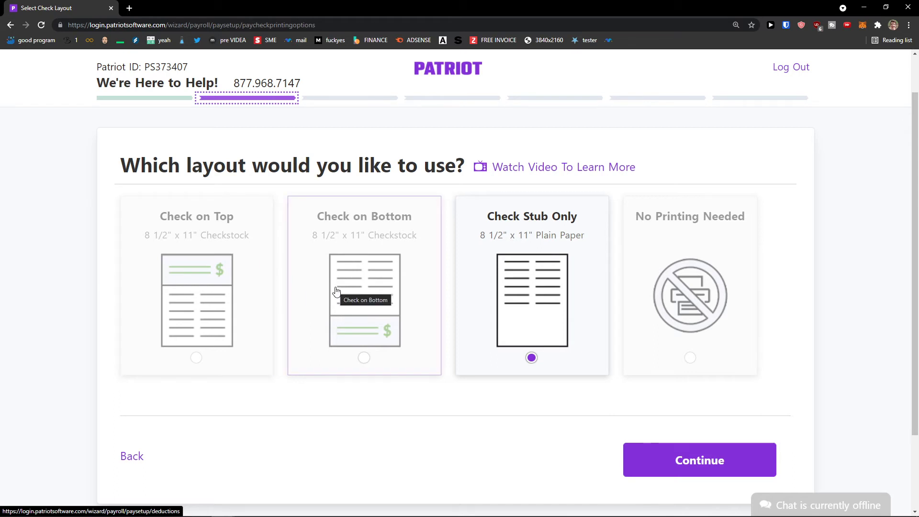
click(643, 297)
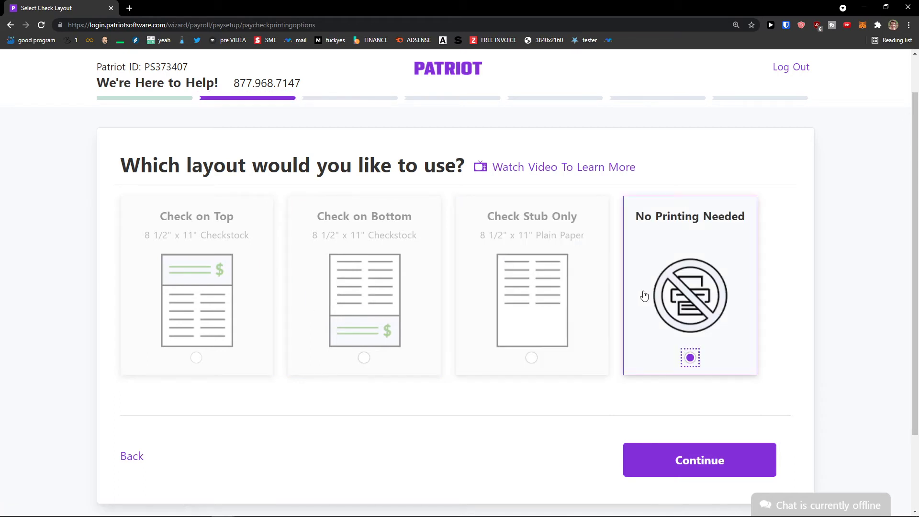
click(557, 297)
click(641, 301)
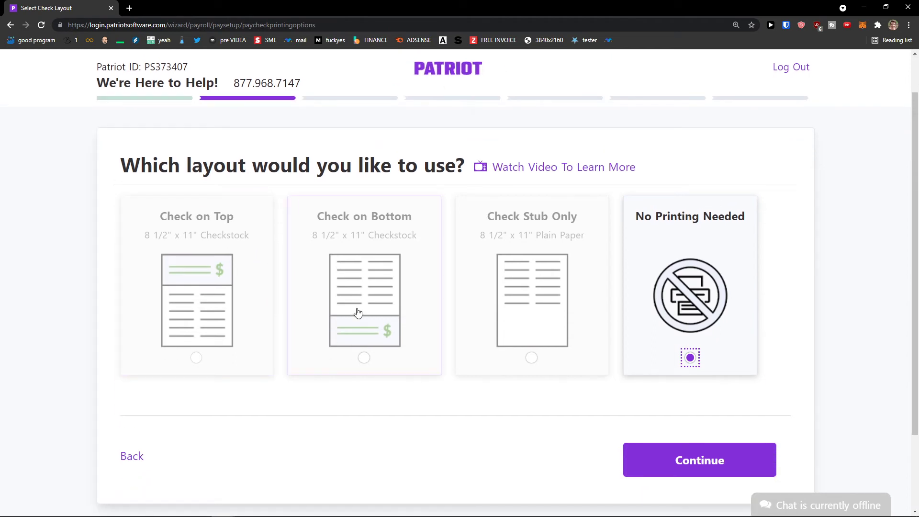
click(645, 466)
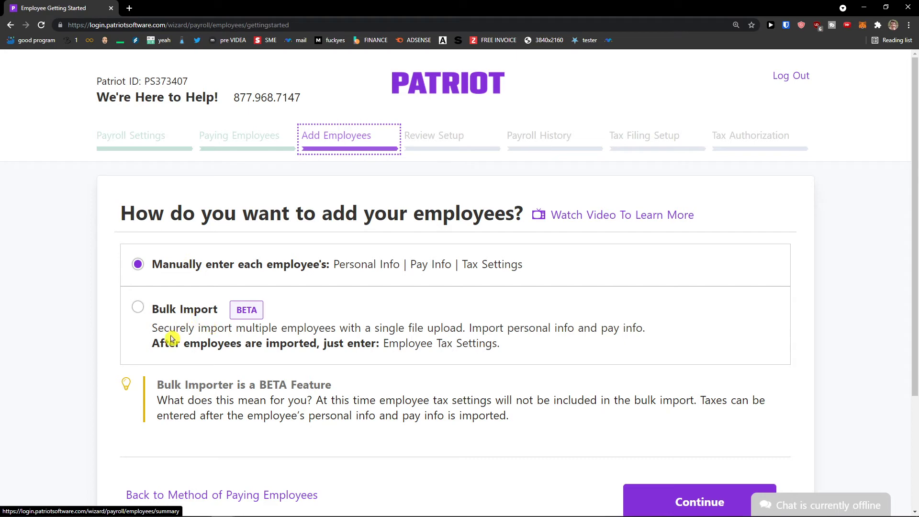
Choose manual entry and enter the employee's first and last name, leaving middle name blank
scroll(172, 339, down, 1)
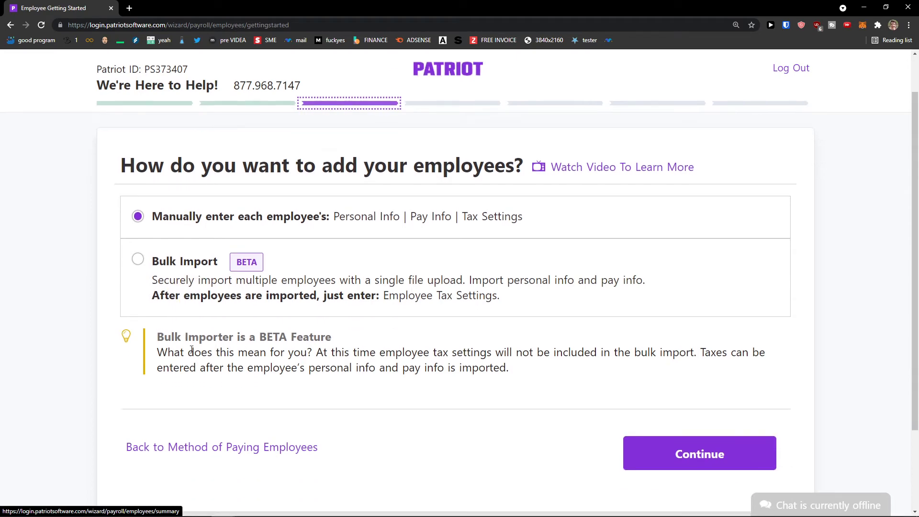
click(645, 463)
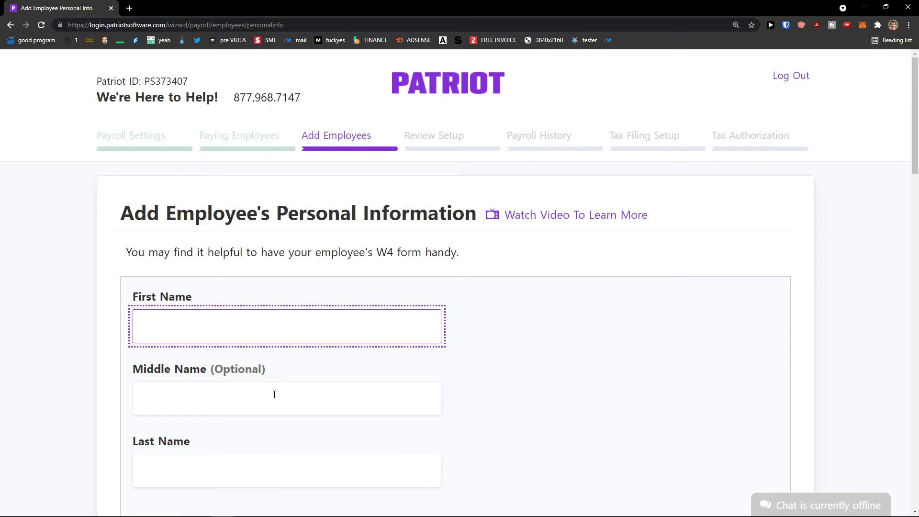
scroll(282, 388, down, 1)
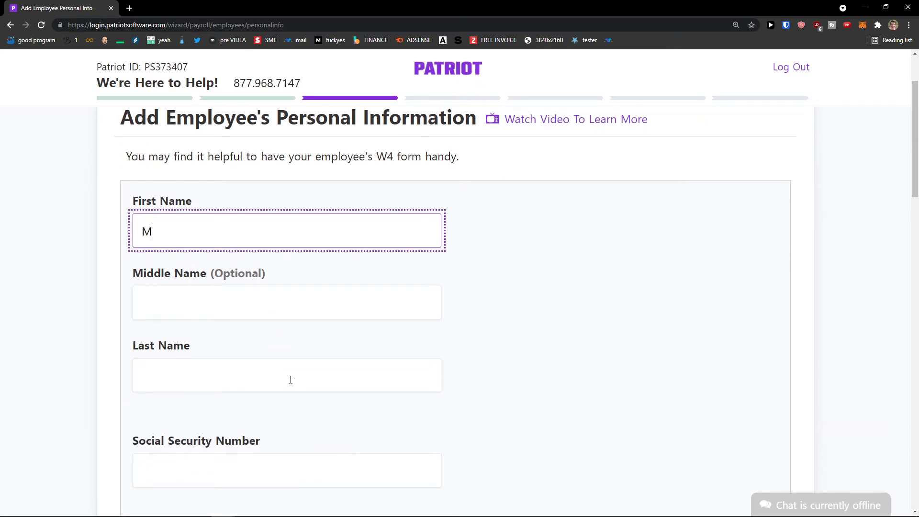
key(Tab)
key(Tab)
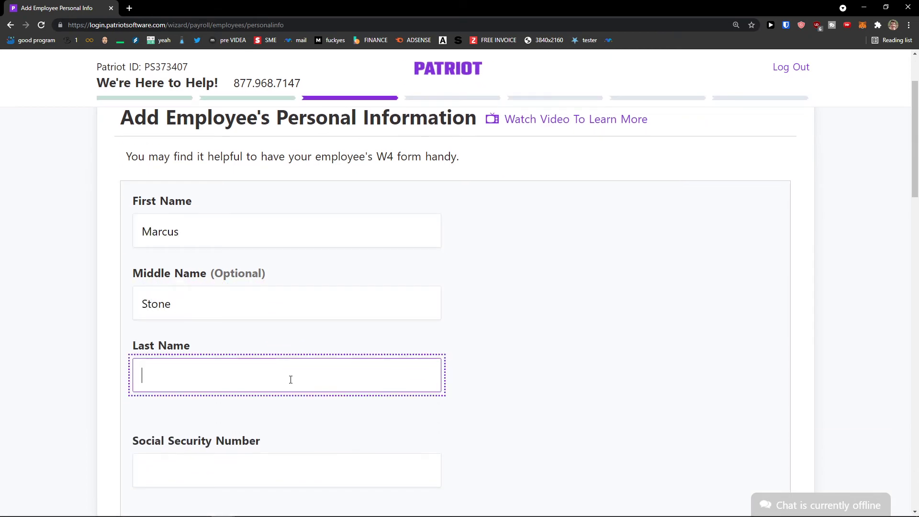
click(236, 316)
click(225, 377)
text(Stone)
key(shift+Tab)
key(BackSpace)
Place the cursor in the first address line of the personal info form
scroll(102, 335, down, 5)
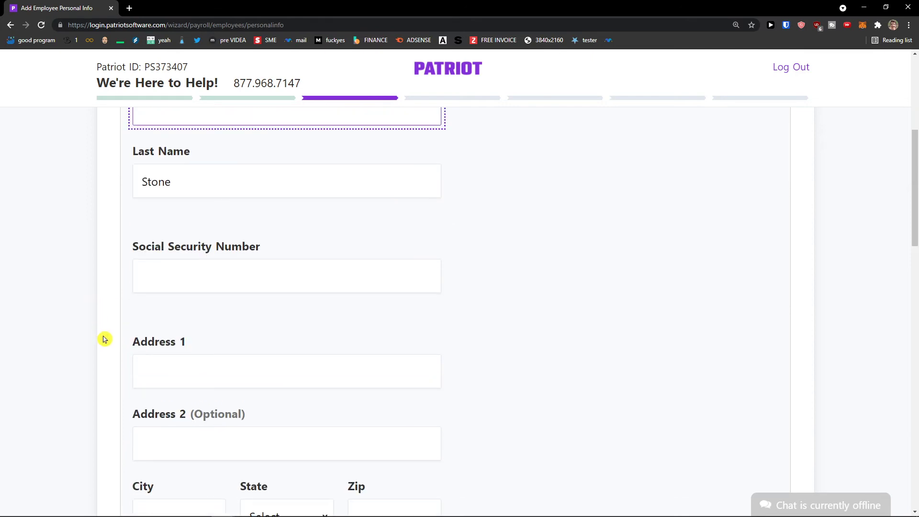
click(140, 326)
scroll(136, 324, down, 5)
scroll(134, 335, up, 4)
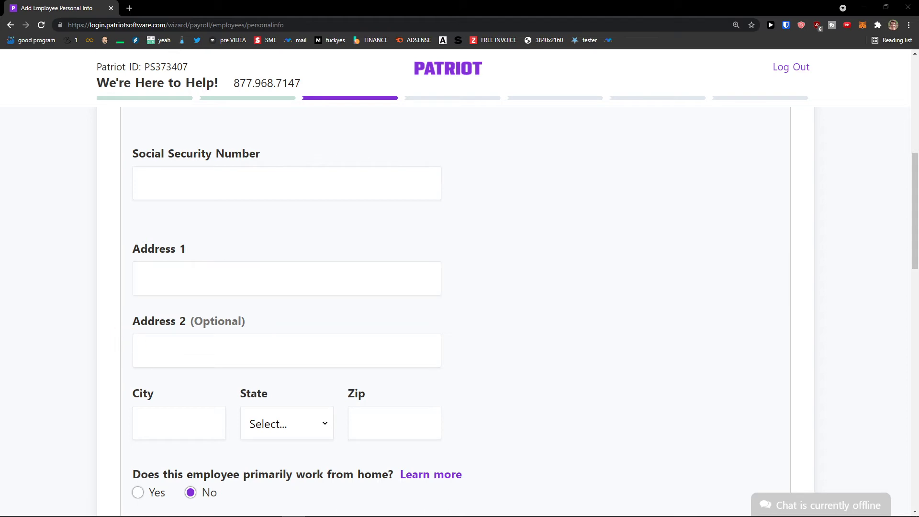
click(287, 278)
Return to the form and focus the Address 1 field for the employee's street address
key(alt+Tab)
key(alt+Tab)
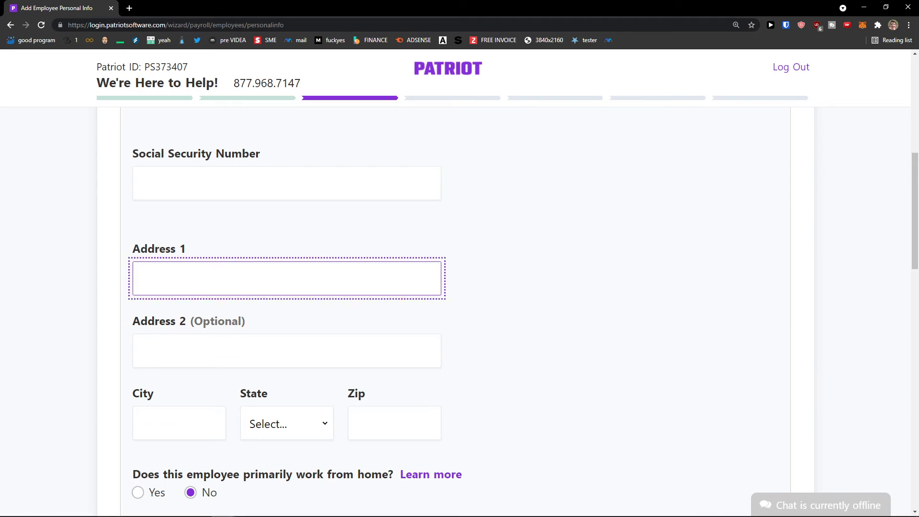
key(alt+Tab)
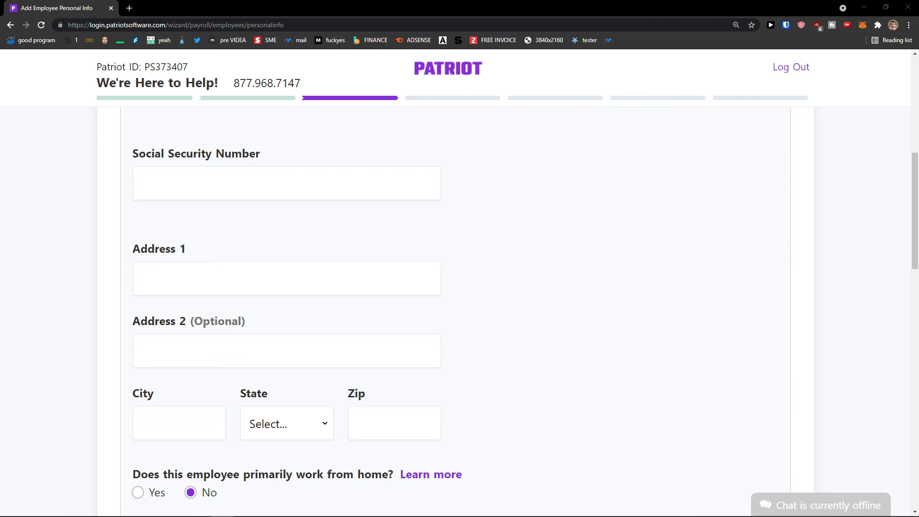
click(237, 277)
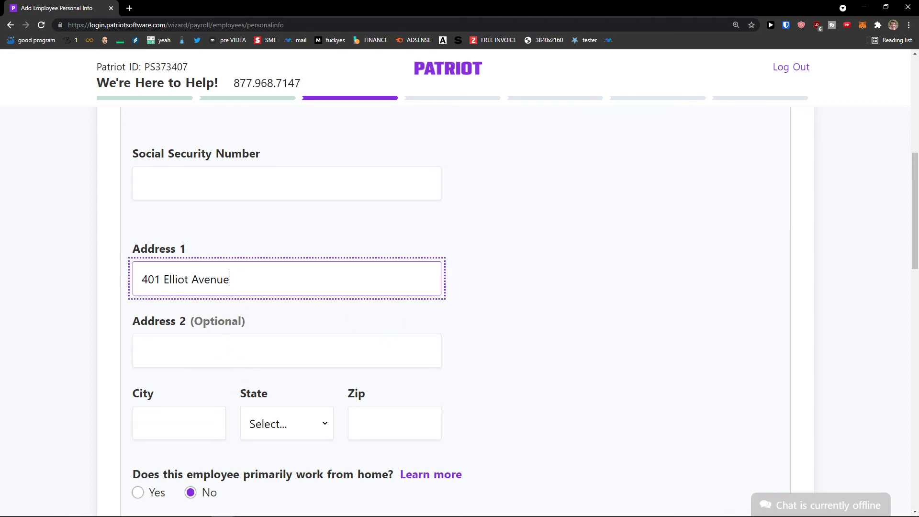
Fill in the employee's street address and city, and pick the state
key(alt+Tab)
click(172, 416)
text(CLYDE)
click(247, 422)
scroll(273, 375, down, 4)
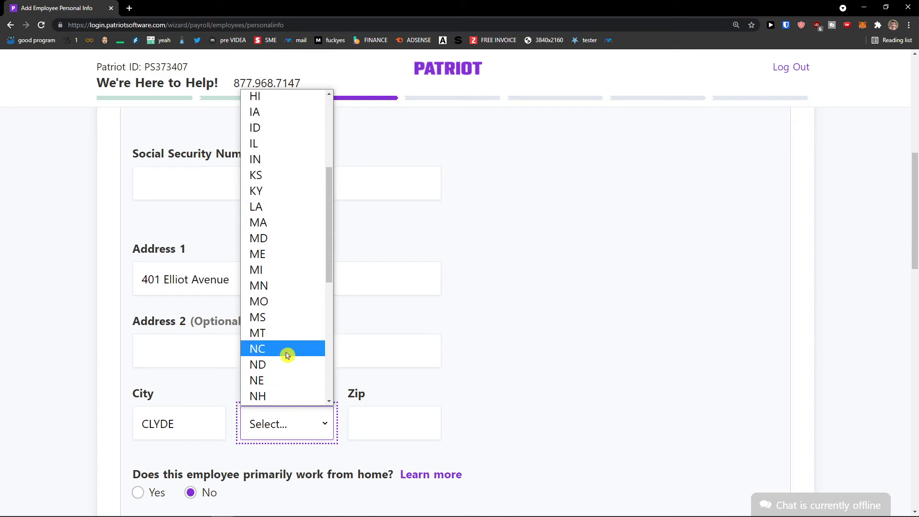
scroll(287, 359, down, 4)
scroll(280, 278, up, 2)
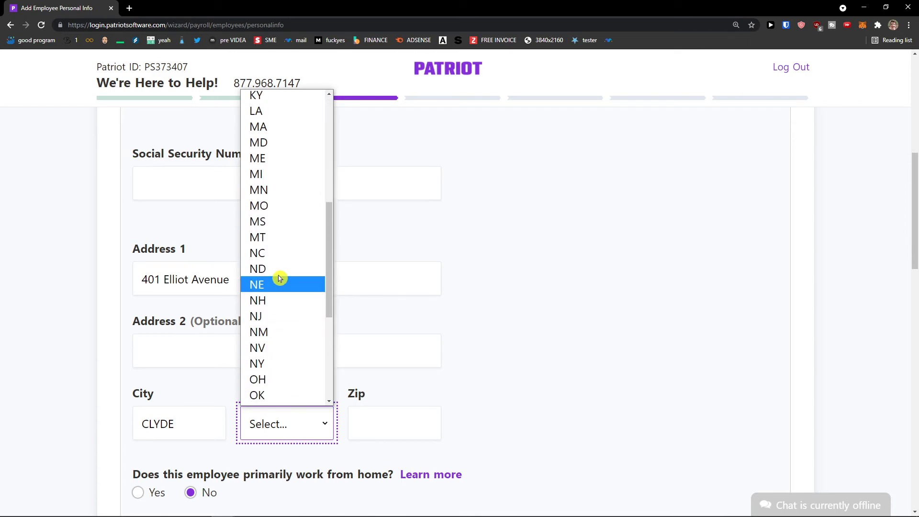
click(275, 206)
click(365, 427)
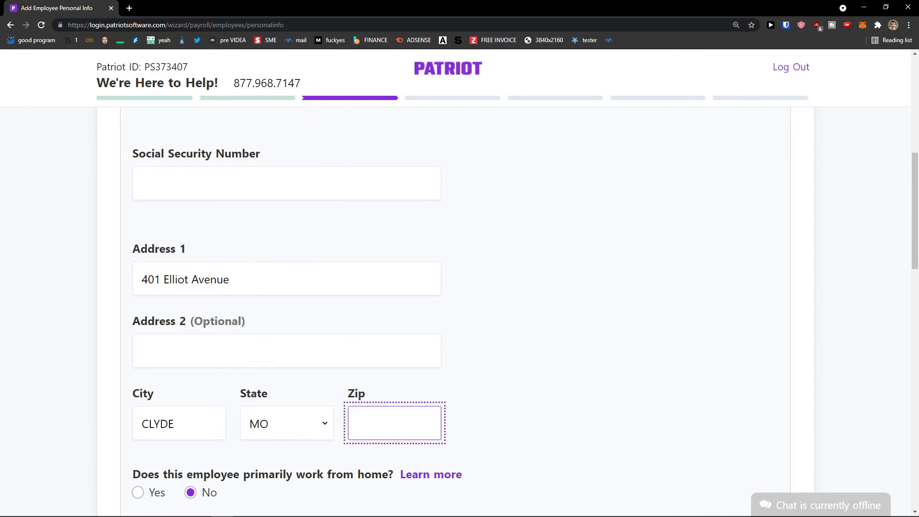
Enter the employee's zip code, deleting a stray leading space so it validates
click(350, 418)
text(64432)
scroll(86, 387, up, 3)
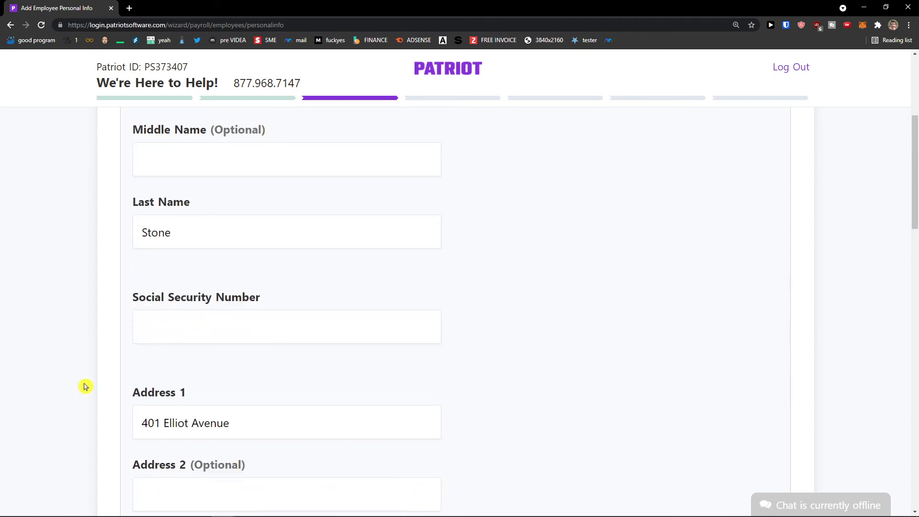
scroll(85, 386, down, 6)
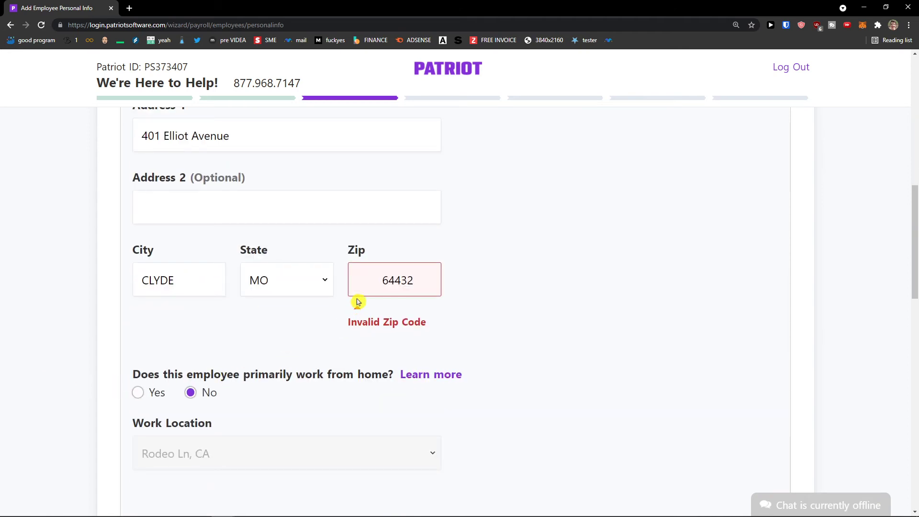
drag(382, 280, 328, 277)
key(BackSpace)
click(96, 365)
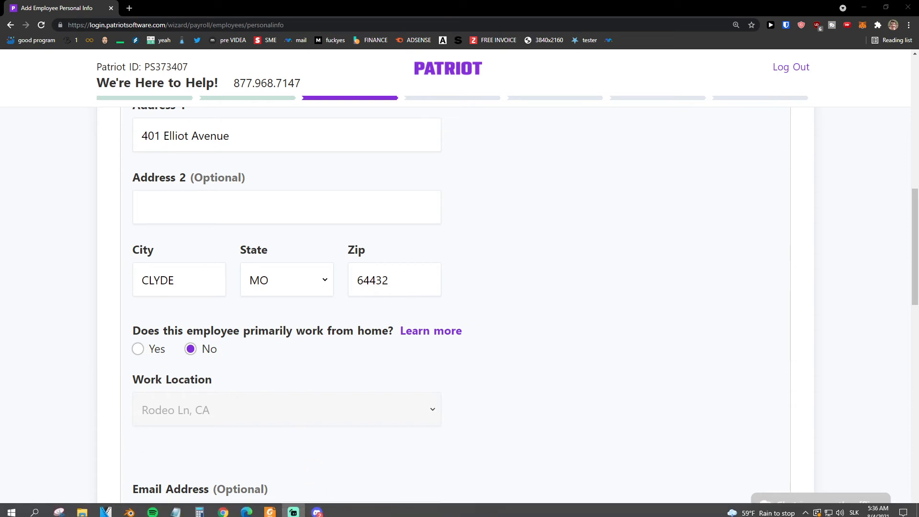
Enter the employee's Social Security number
scroll(226, 453, down, 3)
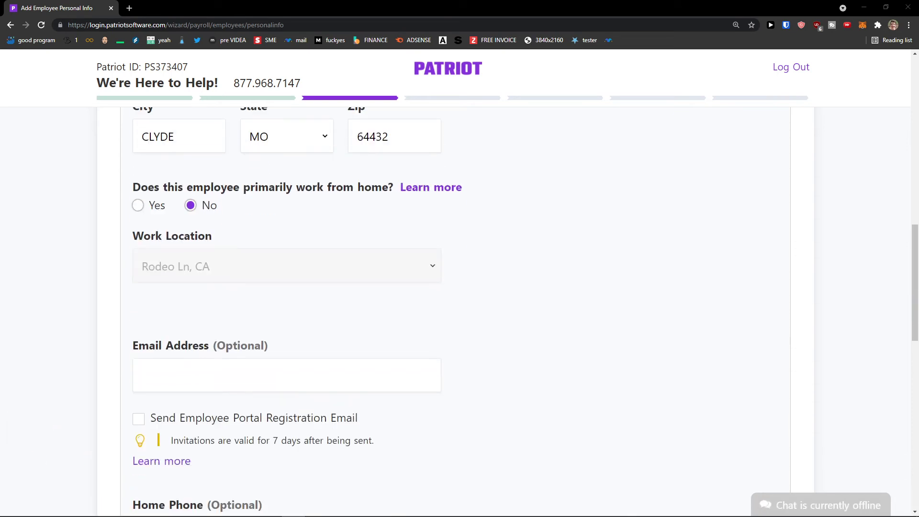
scroll(225, 435, up, 3)
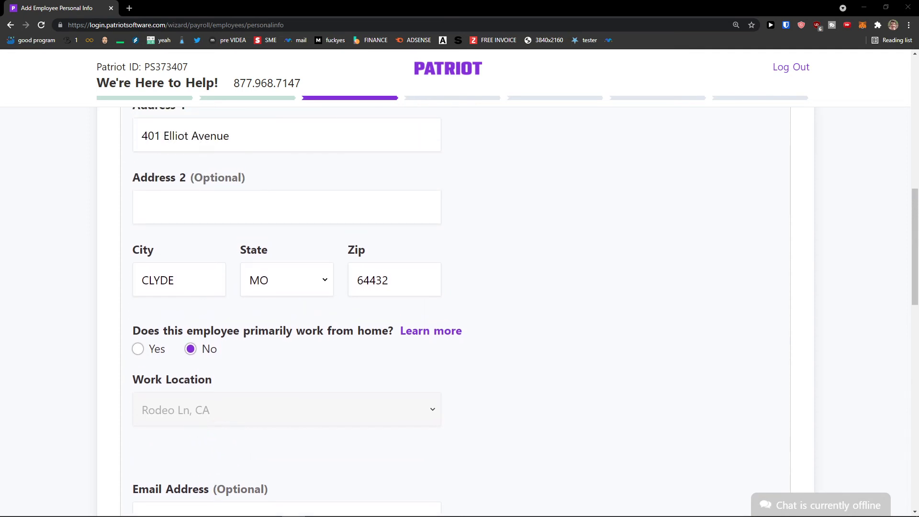
scroll(281, 435, up, 6)
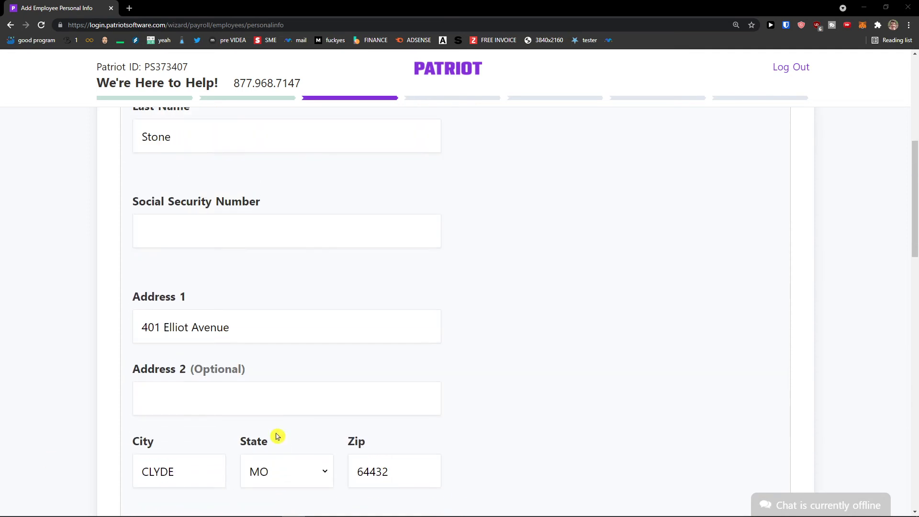
click(195, 328)
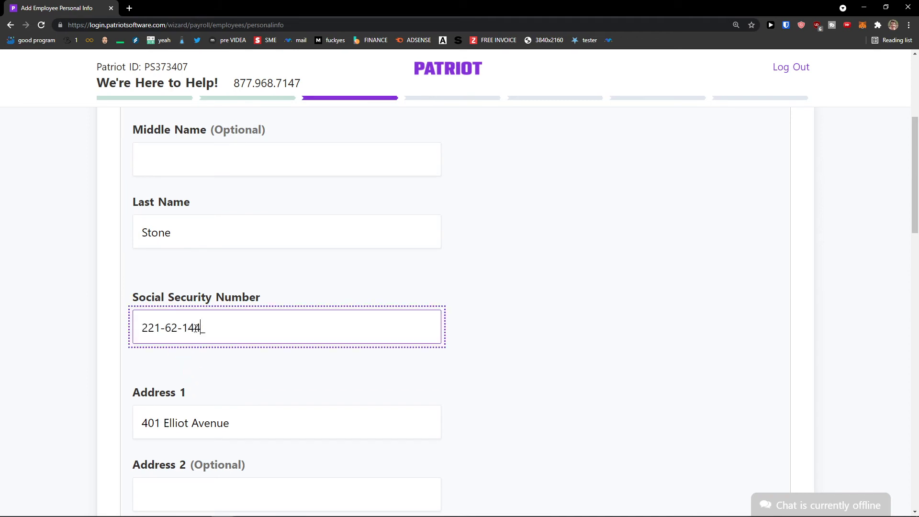
click(87, 357)
Leave the Hire Date unchanged and submit the personal information form
scroll(85, 366, down, 6)
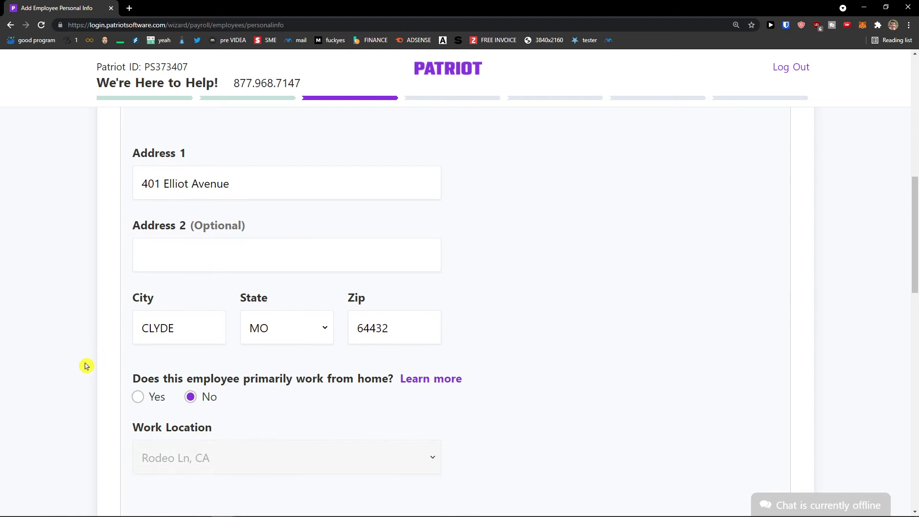
scroll(86, 366, down, 4)
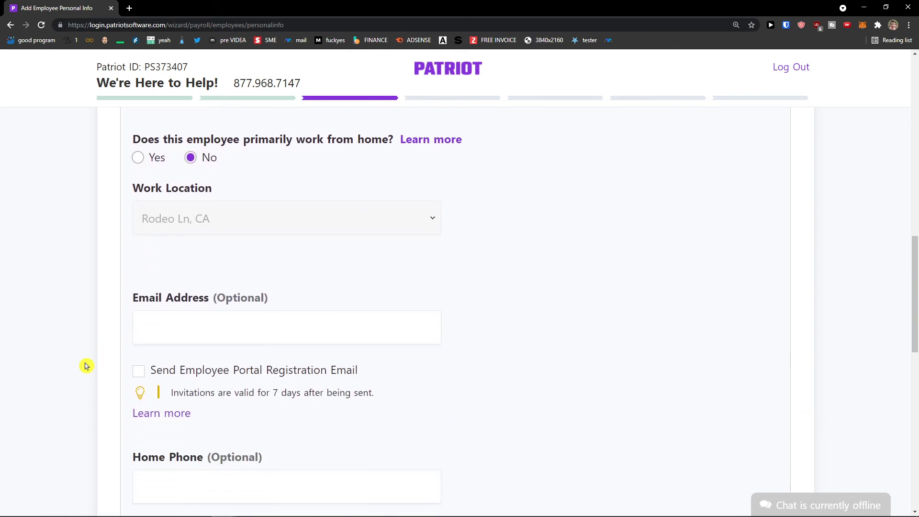
scroll(165, 334, down, 2)
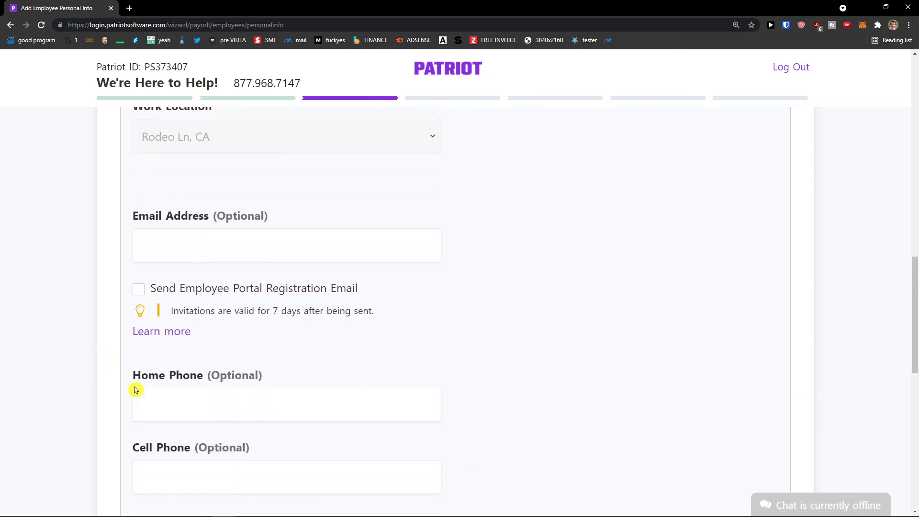
scroll(136, 392, down, 4)
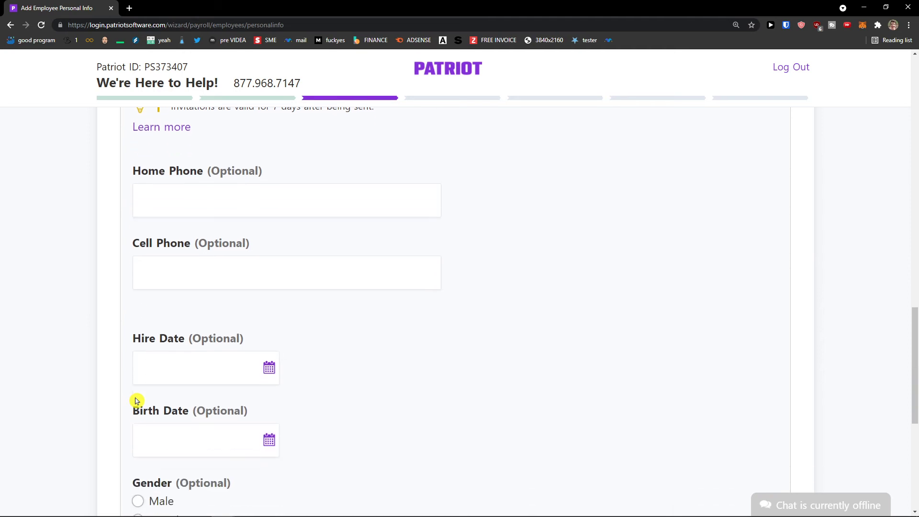
click(160, 375)
click(306, 396)
scroll(298, 400, down, 2)
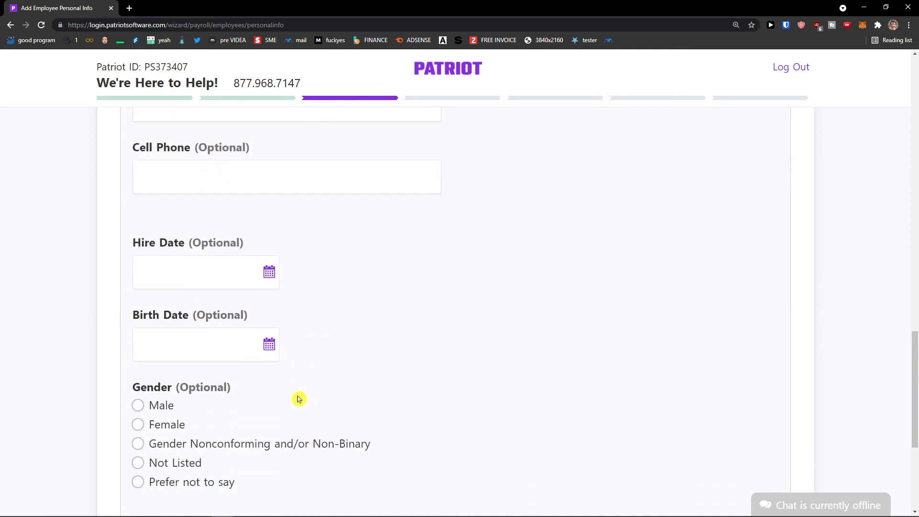
scroll(201, 384, down, 1)
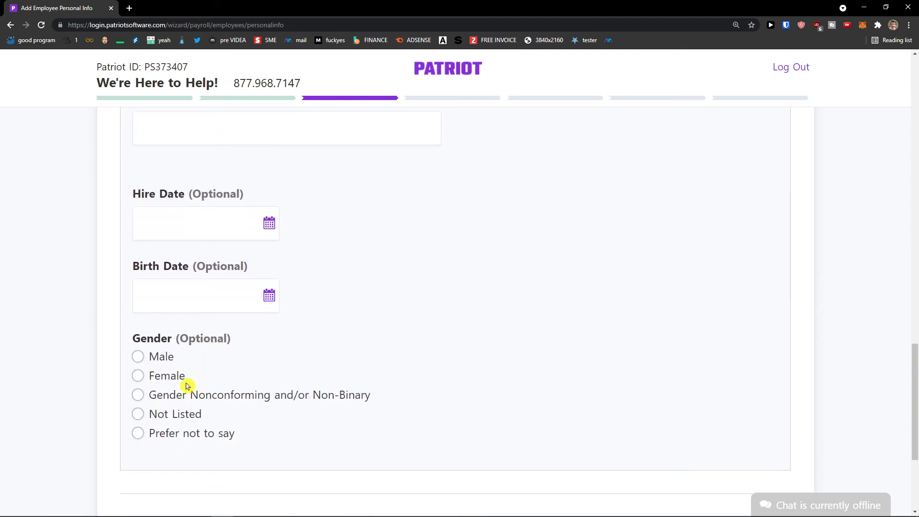
scroll(211, 385, up, 20)
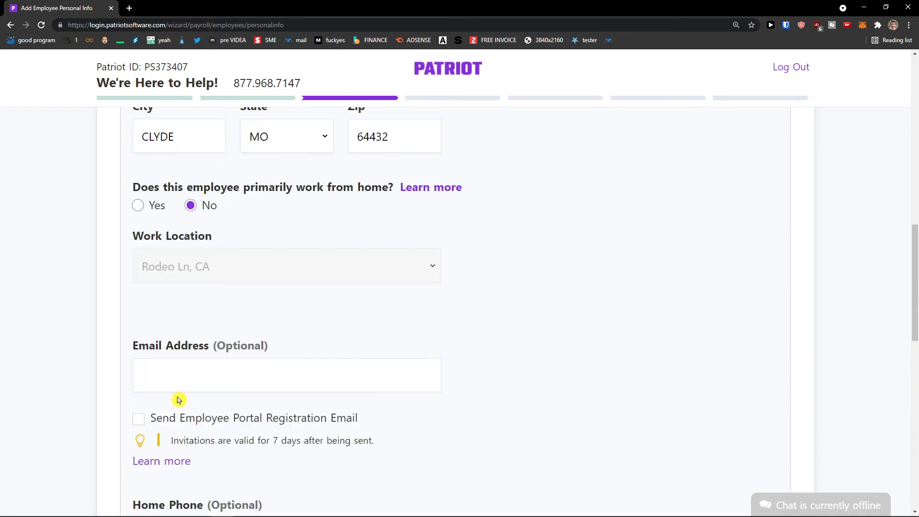
scroll(189, 403, up, 3)
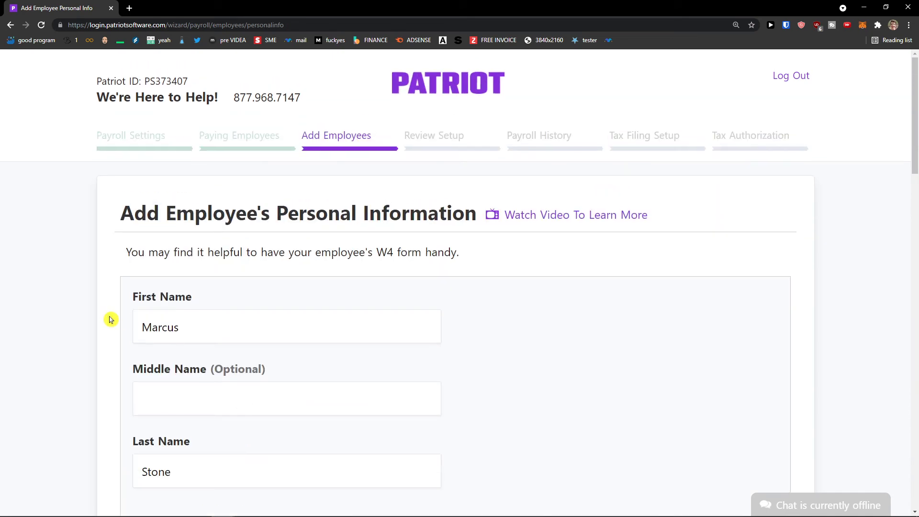
scroll(94, 339, down, 15)
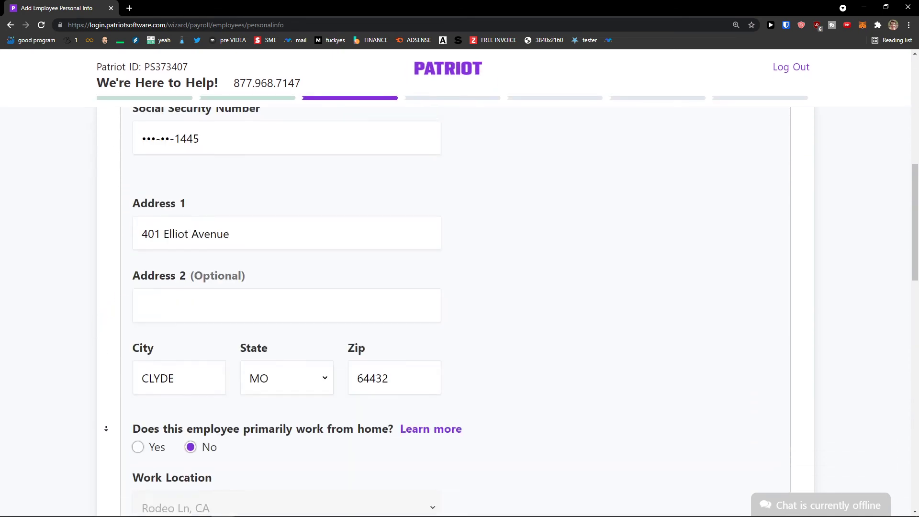
scroll(103, 439, down, 8)
click(649, 358)
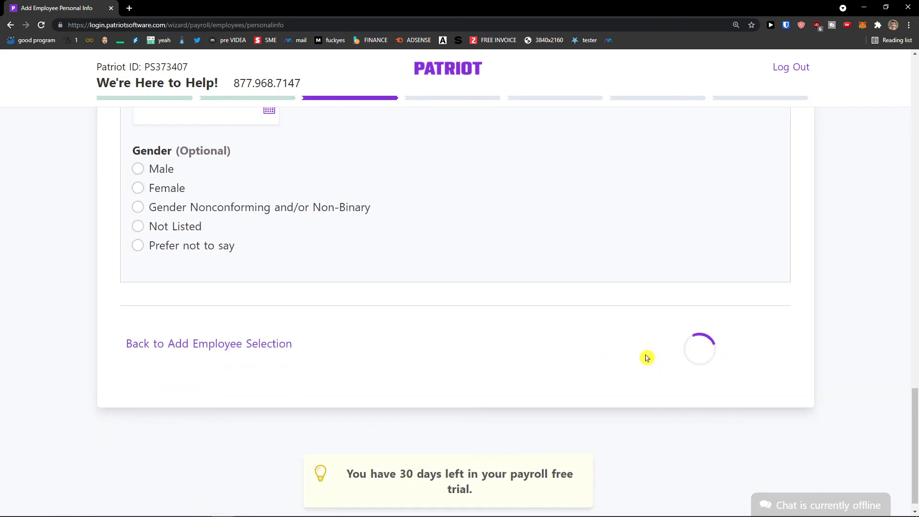
Set the employee's pay type to Hourly
scroll(315, 327, down, 1)
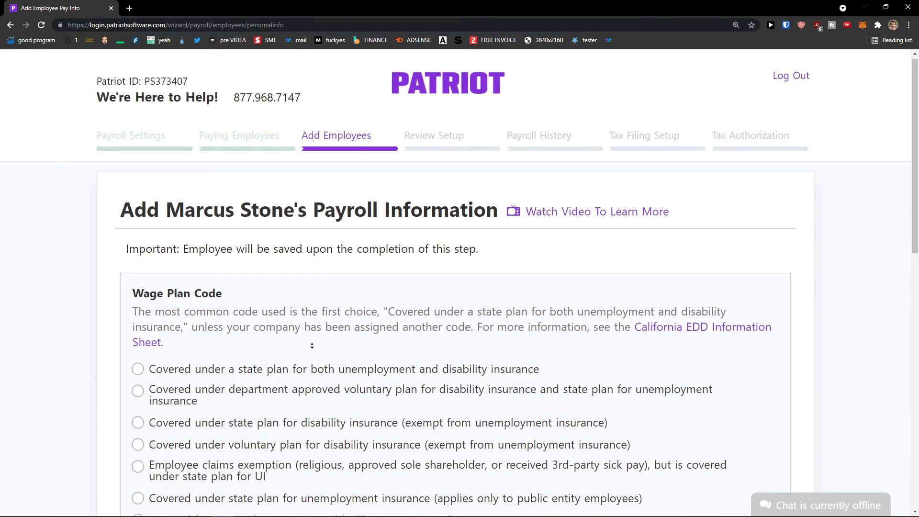
scroll(308, 350, down, 2)
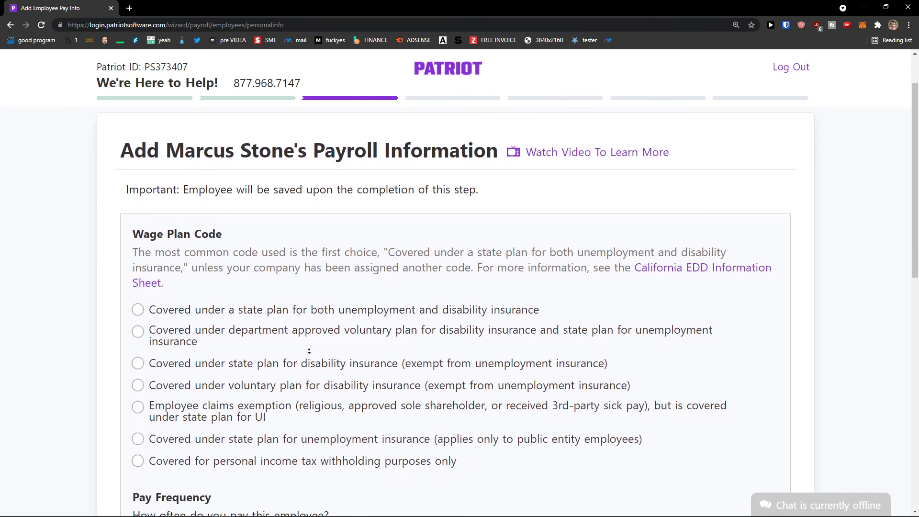
scroll(306, 358, down, 1)
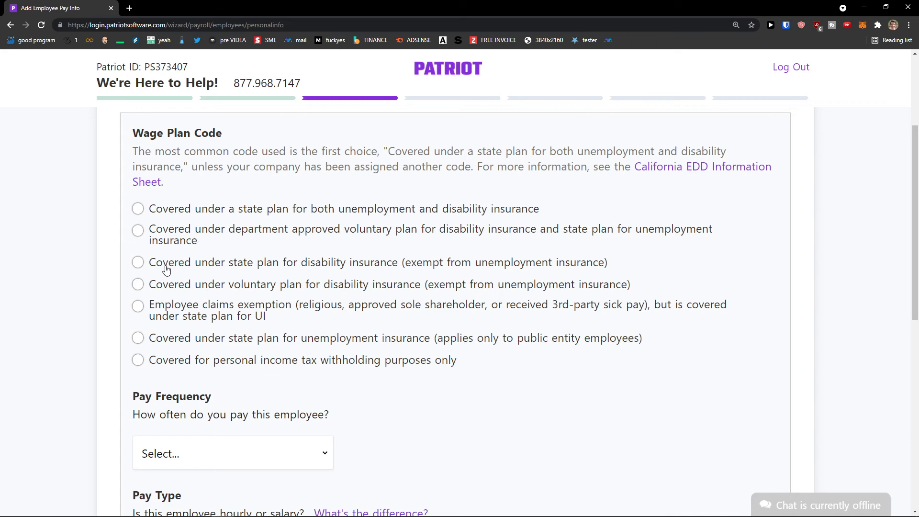
scroll(186, 285, down, 2)
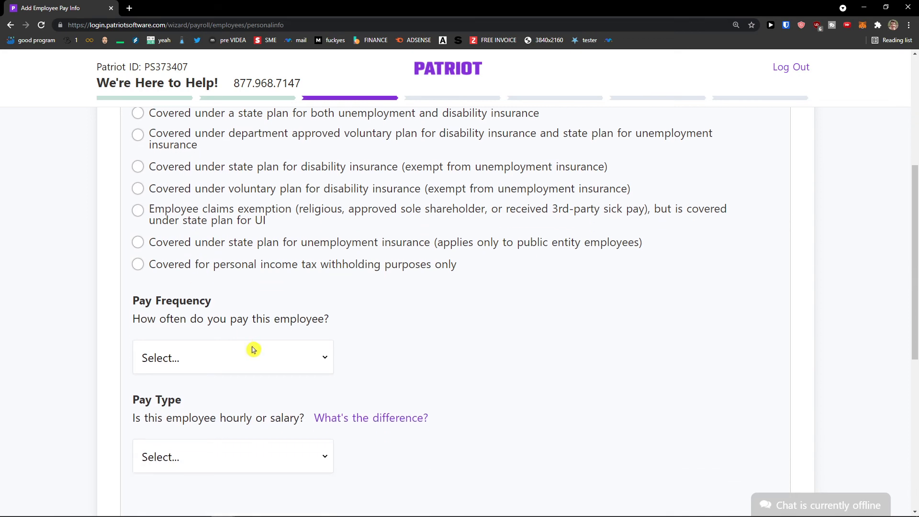
click(253, 350)
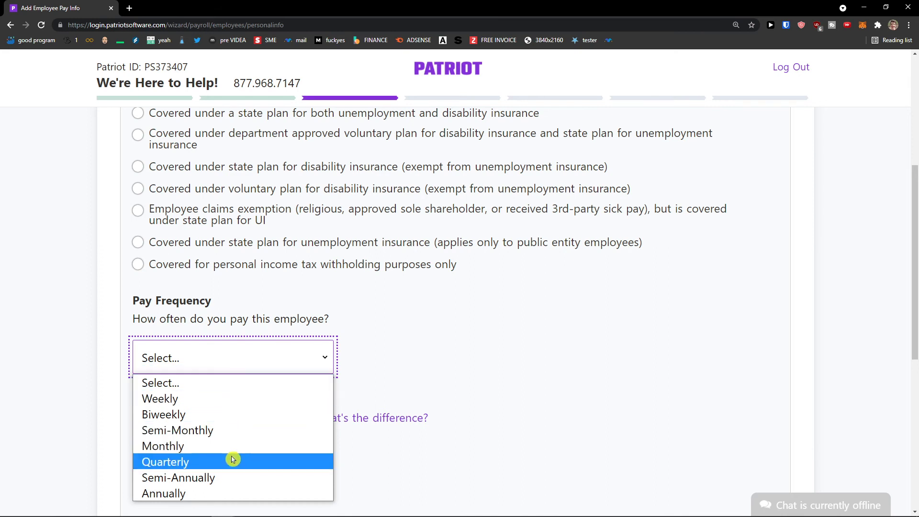
click(236, 363)
scroll(129, 432, down, 1)
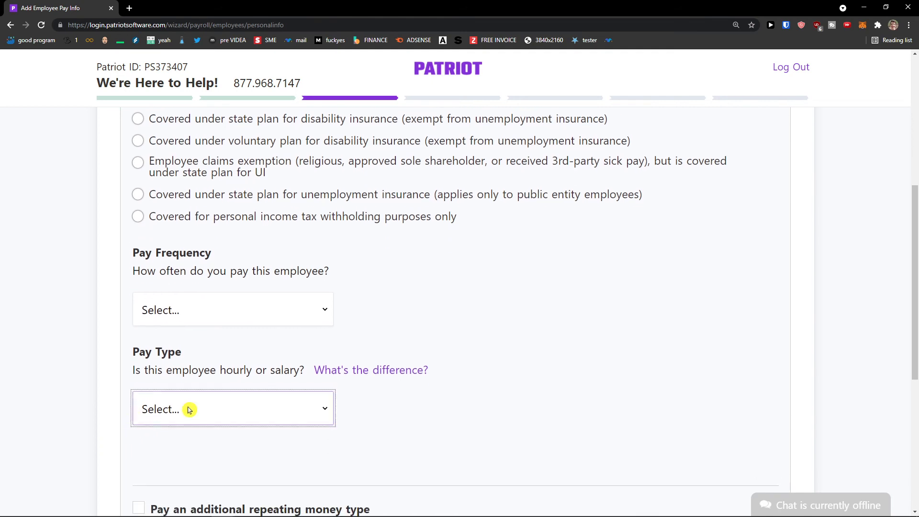
click(189, 408)
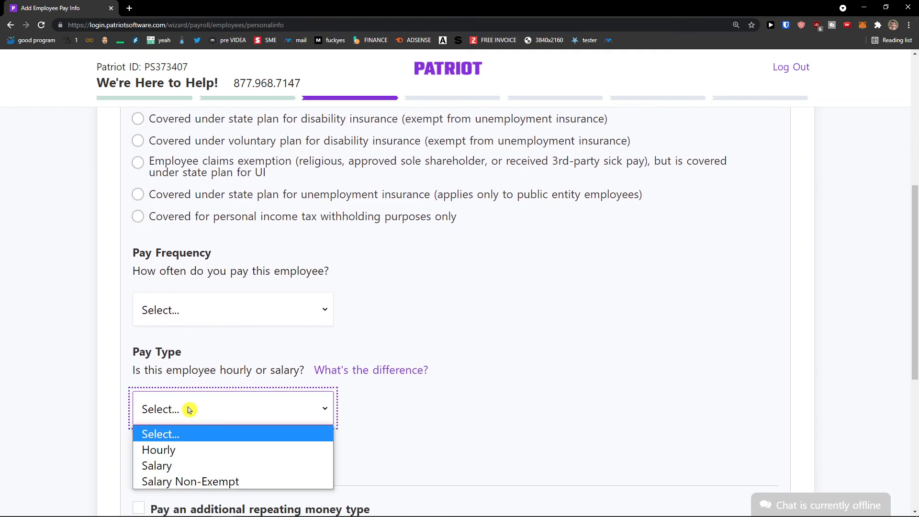
click(191, 451)
scroll(215, 439, down, 2)
click(229, 325)
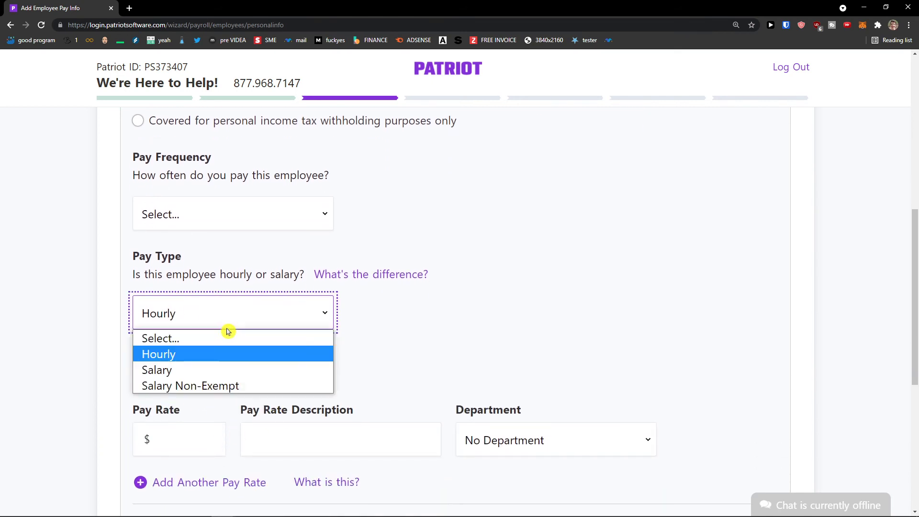
click(219, 372)
click(216, 331)
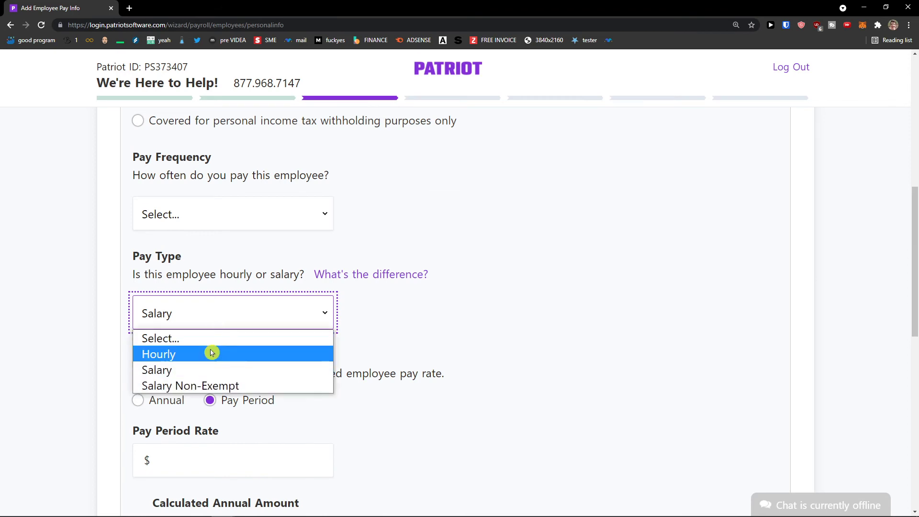
click(213, 351)
Set the pay frequency to Monthly
scroll(208, 421, up, 7)
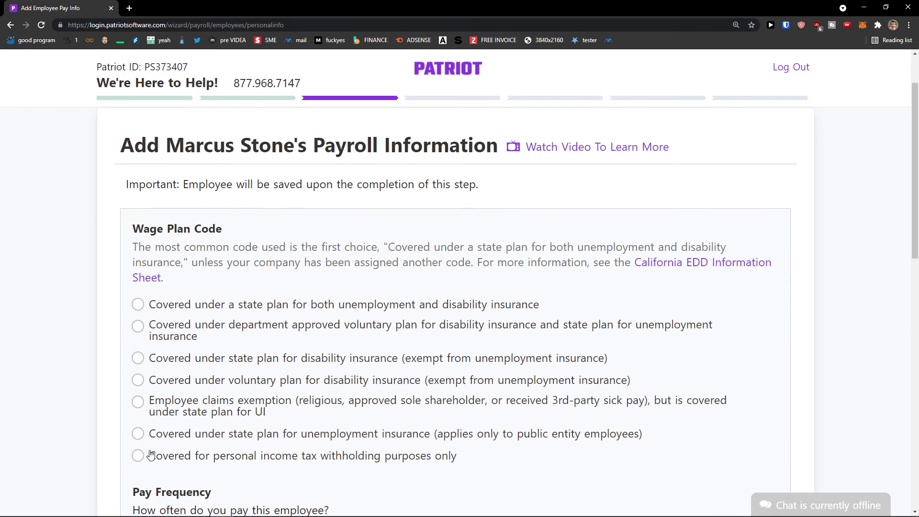
scroll(139, 458, down, 4)
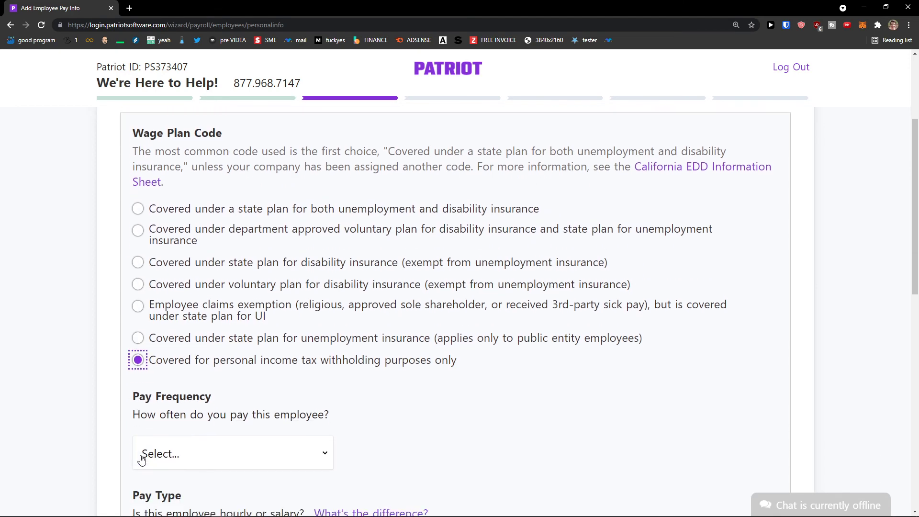
scroll(134, 459, up, 1)
scroll(134, 458, down, 3)
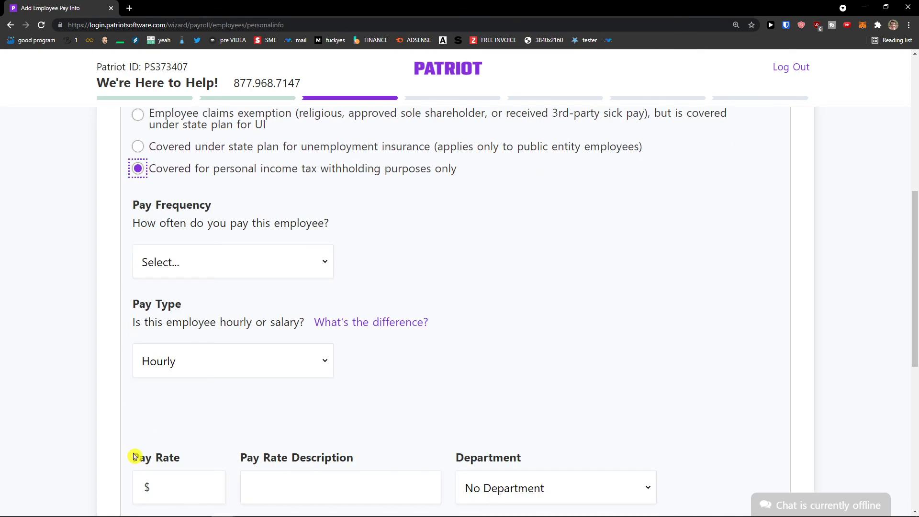
scroll(134, 456, down, 2)
scroll(201, 278, up, 2)
click(193, 263)
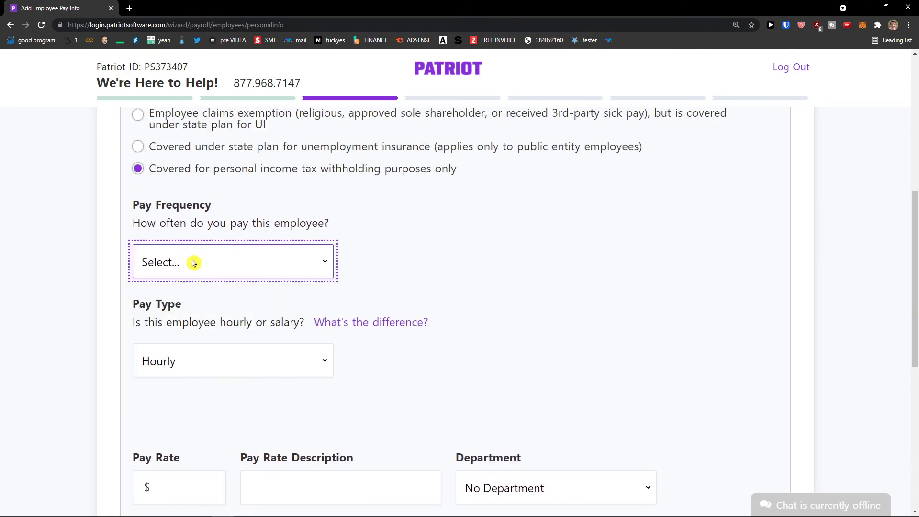
click(192, 262)
click(186, 301)
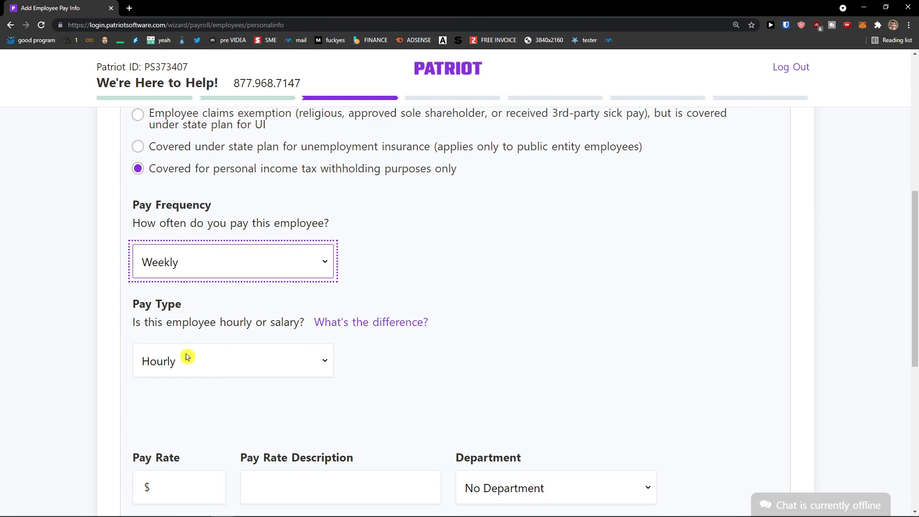
click(190, 272)
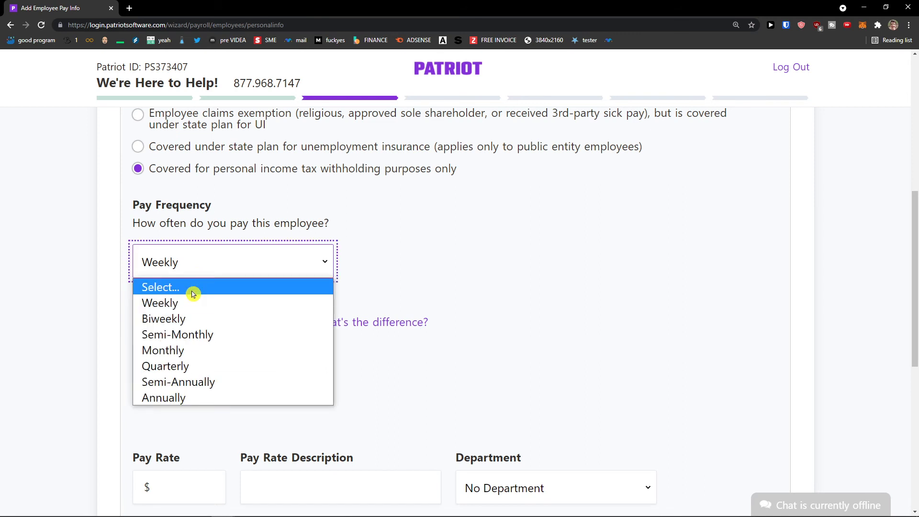
click(186, 350)
Assign the employee to the Marketing department
scroll(184, 383, down, 2)
click(179, 399)
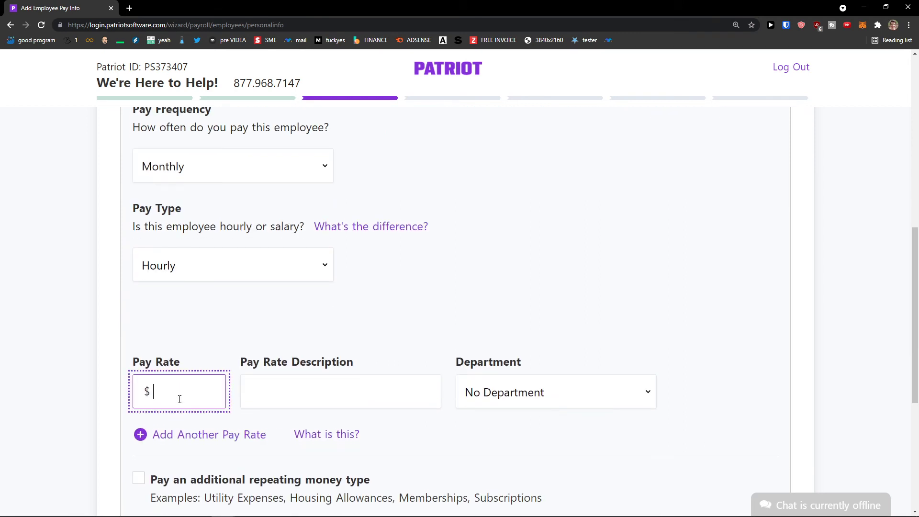
click(264, 384)
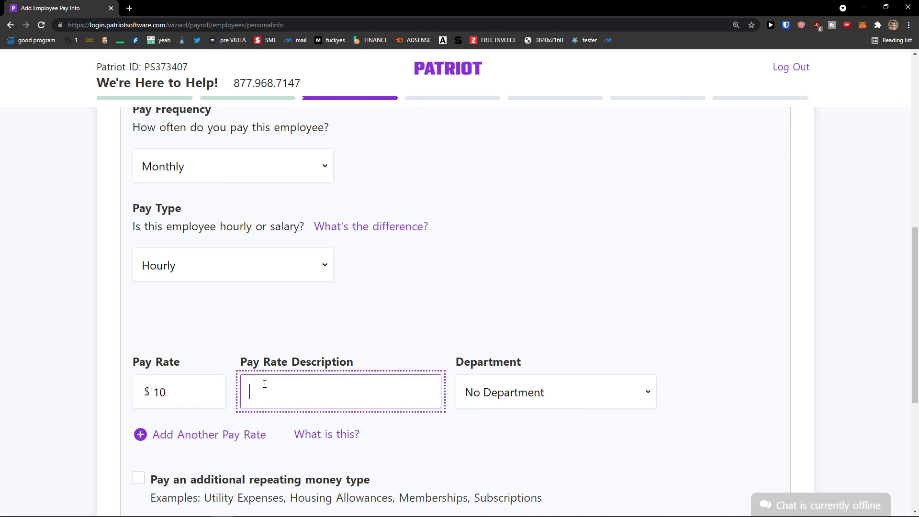
click(463, 398)
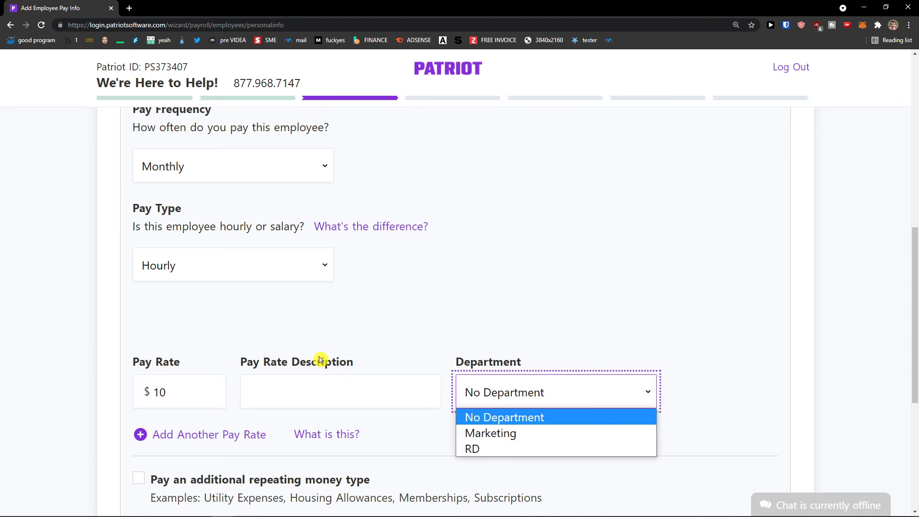
click(486, 434)
Enter a pay rate of 20 and save the payroll details
scroll(431, 430, down, 2)
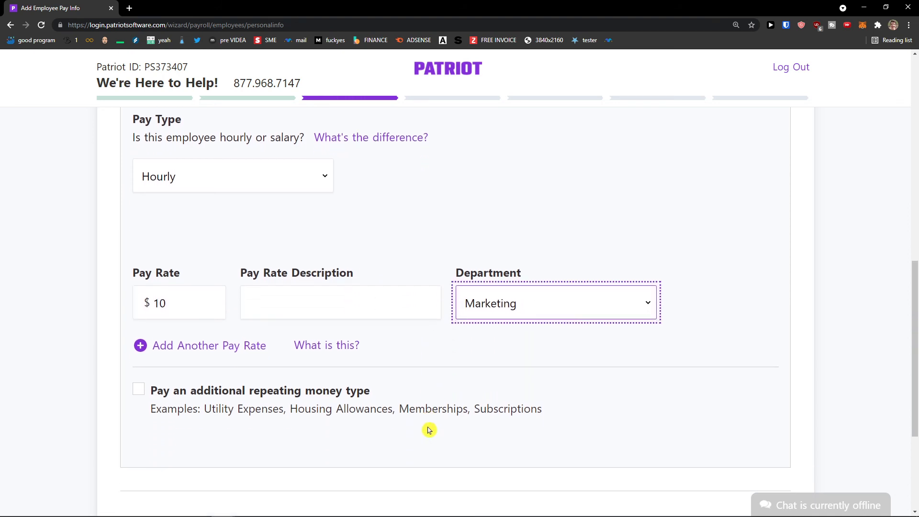
scroll(407, 429, down, 1)
drag(168, 248, 162, 251)
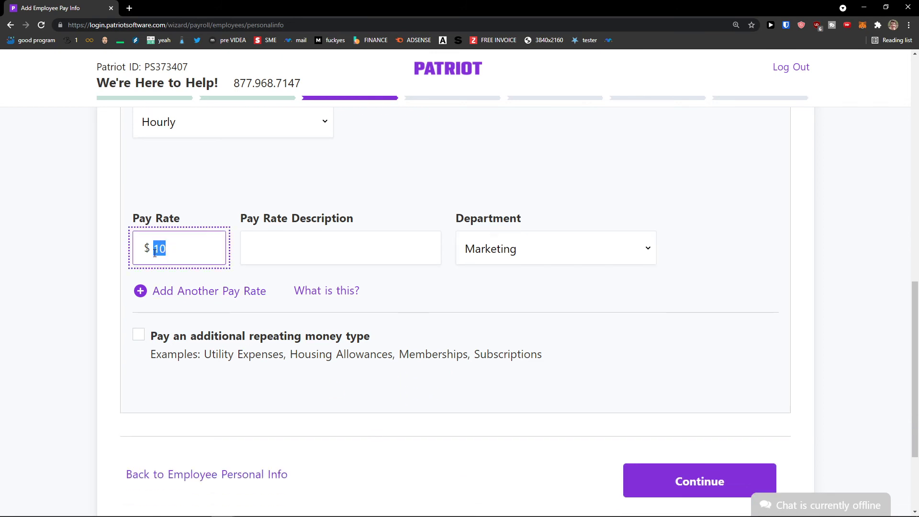
text(20)
click(206, 386)
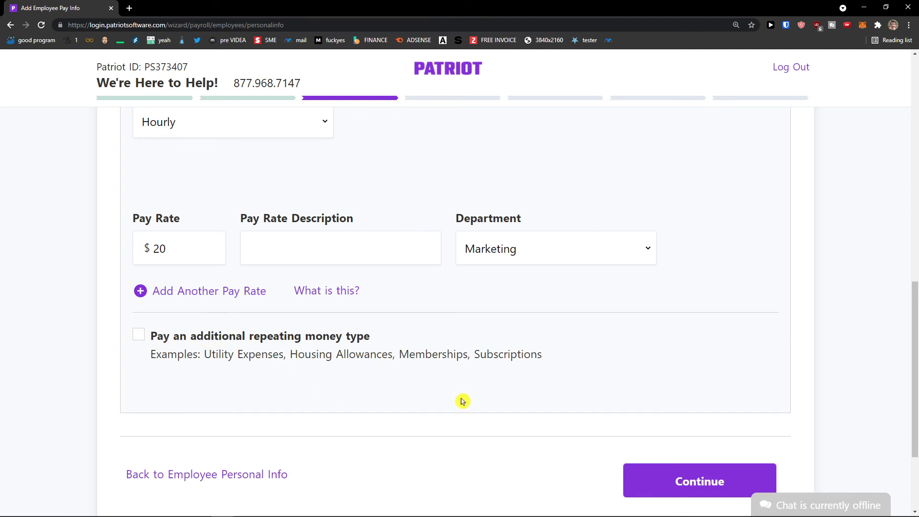
click(652, 479)
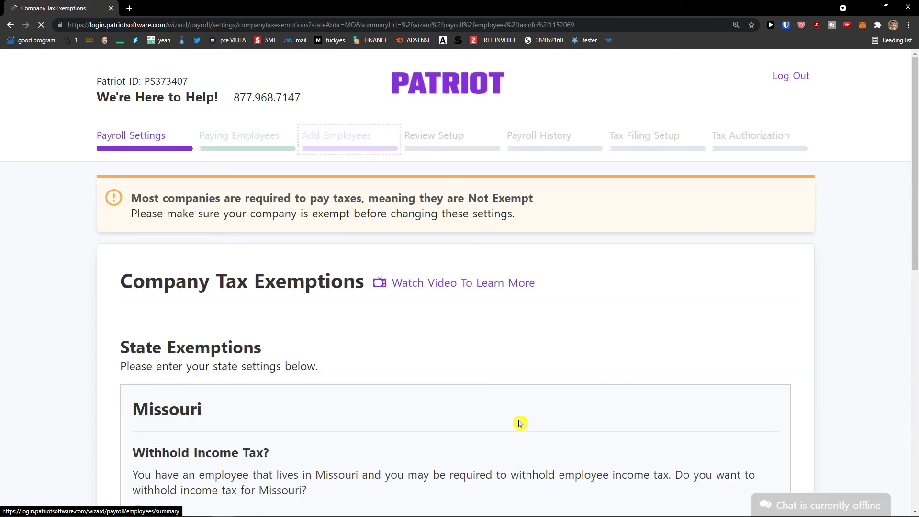
Answer No to withholding Missouri income tax and continue to the tax information page
scroll(522, 421, down, 3)
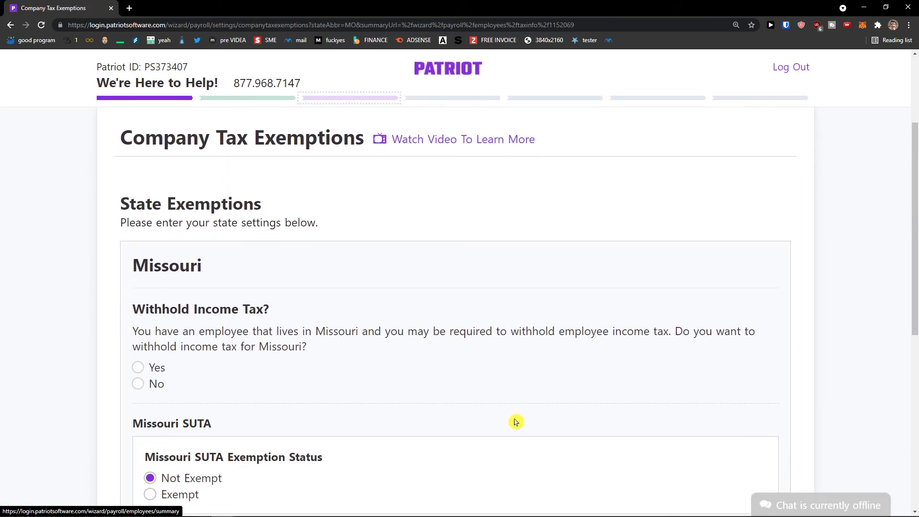
scroll(474, 436, down, 4)
scroll(475, 439, up, 2)
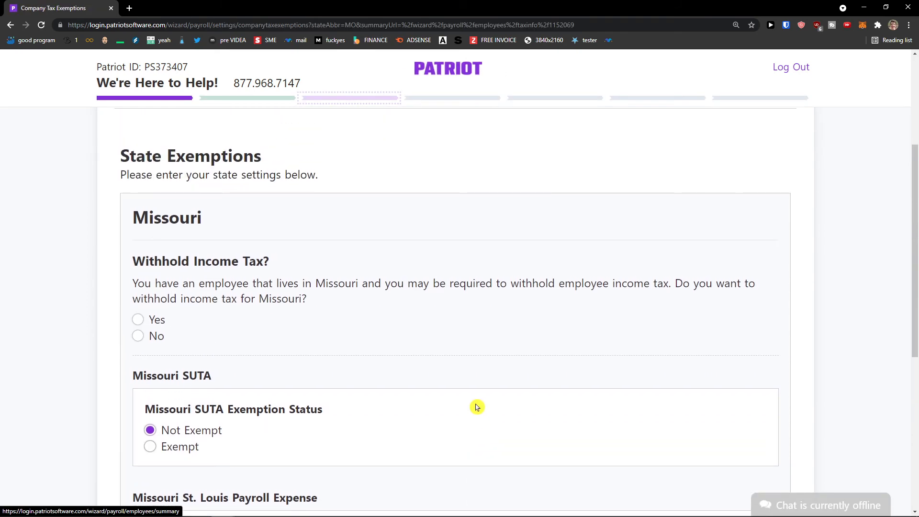
middle_click(469, 430)
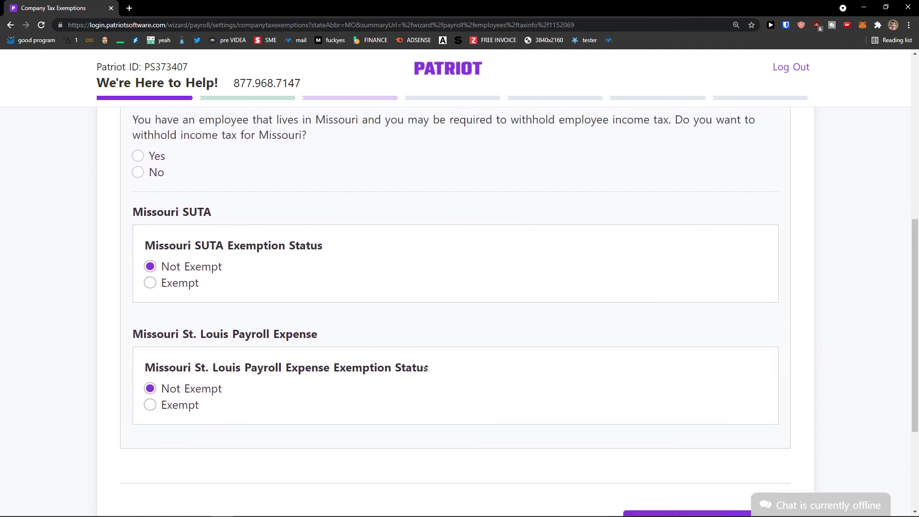
click(637, 483)
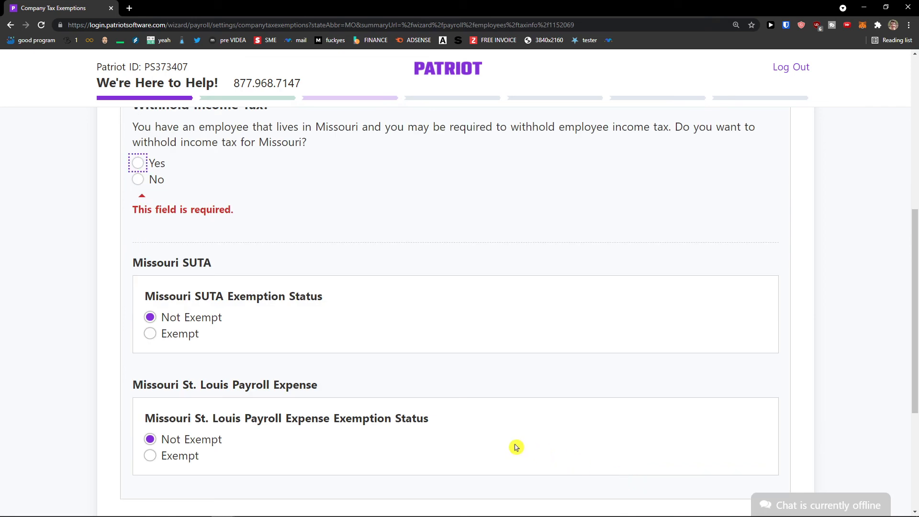
scroll(445, 424, up, 2)
click(137, 275)
scroll(500, 433, down, 6)
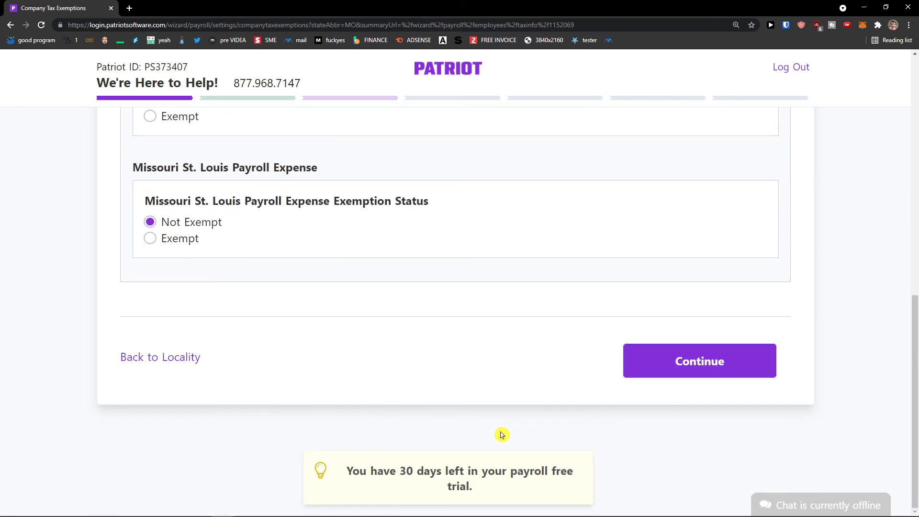
click(644, 372)
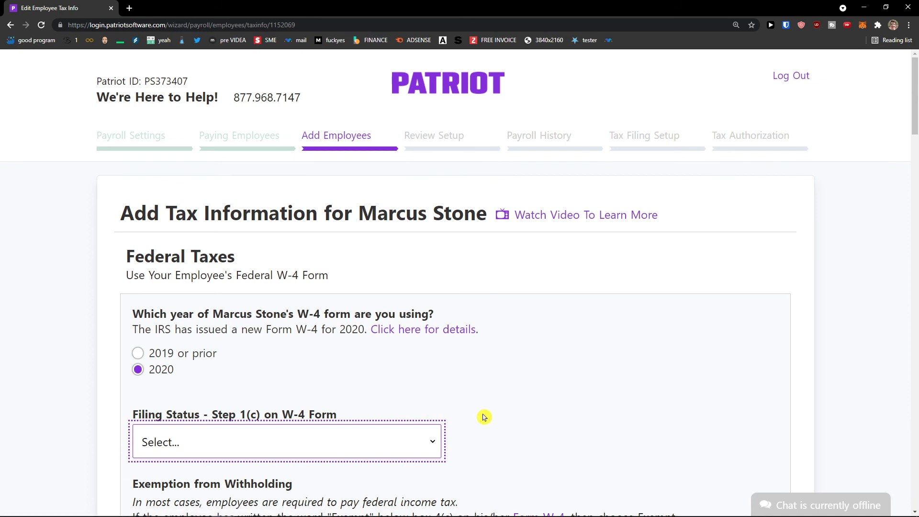
Set the federal filing status to Single or Married Filing Separately
scroll(481, 431, down, 4)
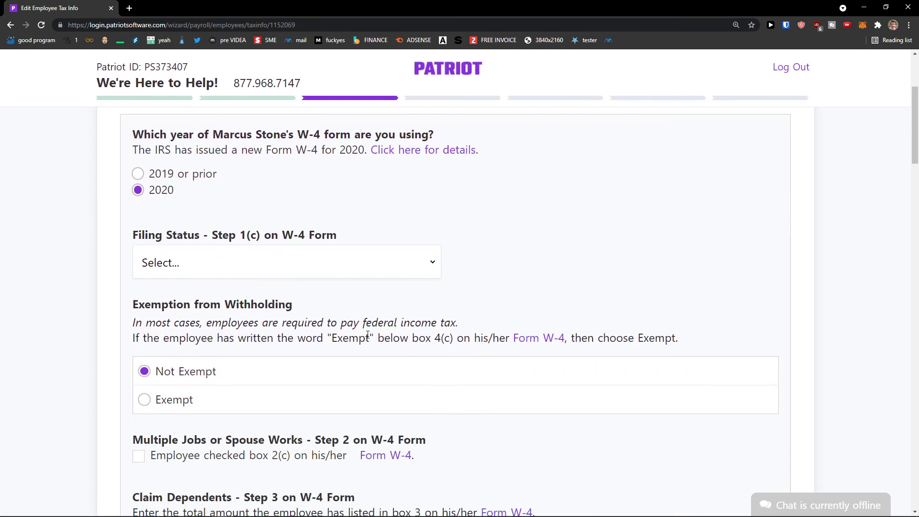
click(305, 272)
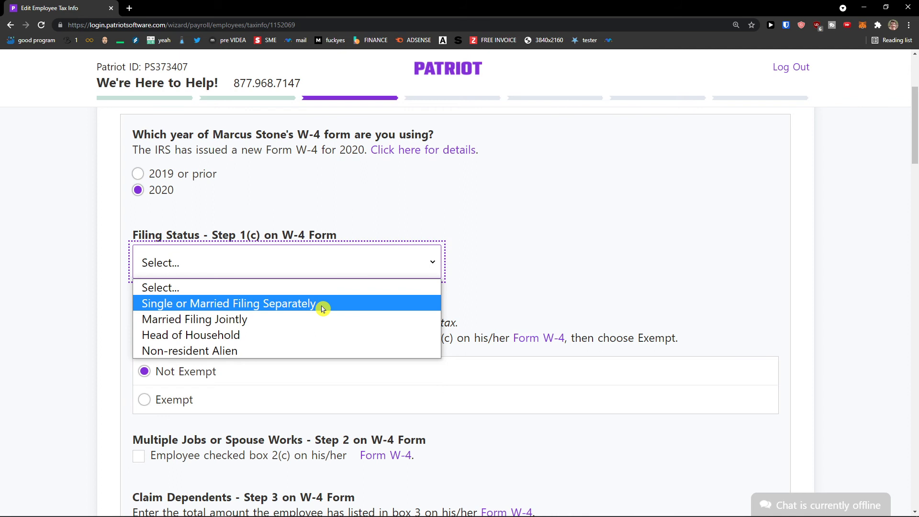
click(324, 306)
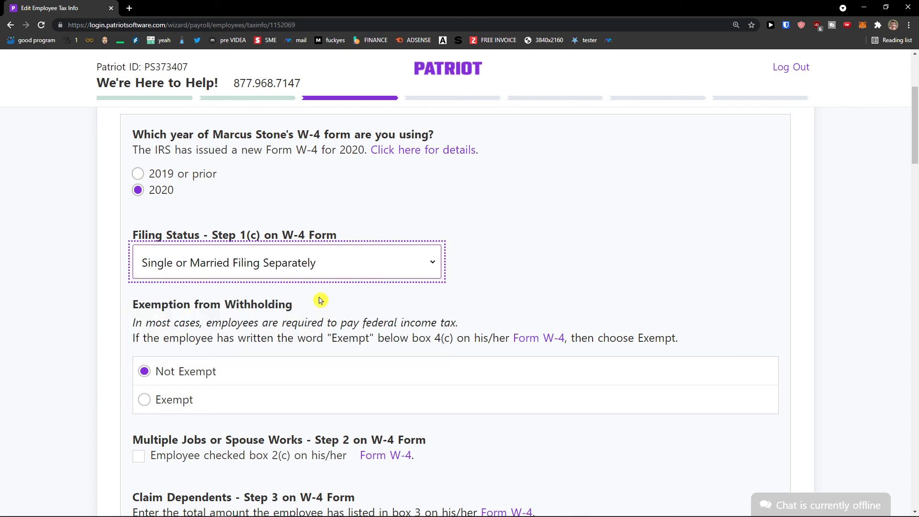
key(space)
click(546, 308)
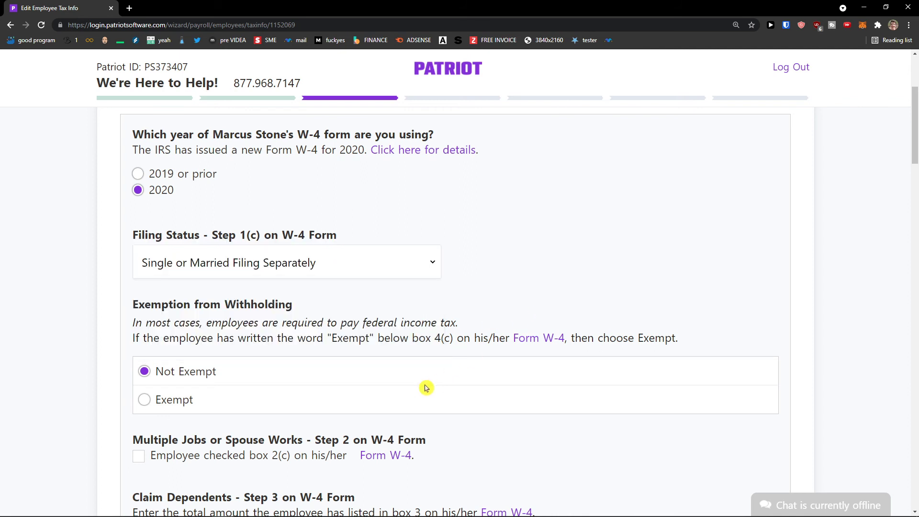
scroll(426, 388, down, 6)
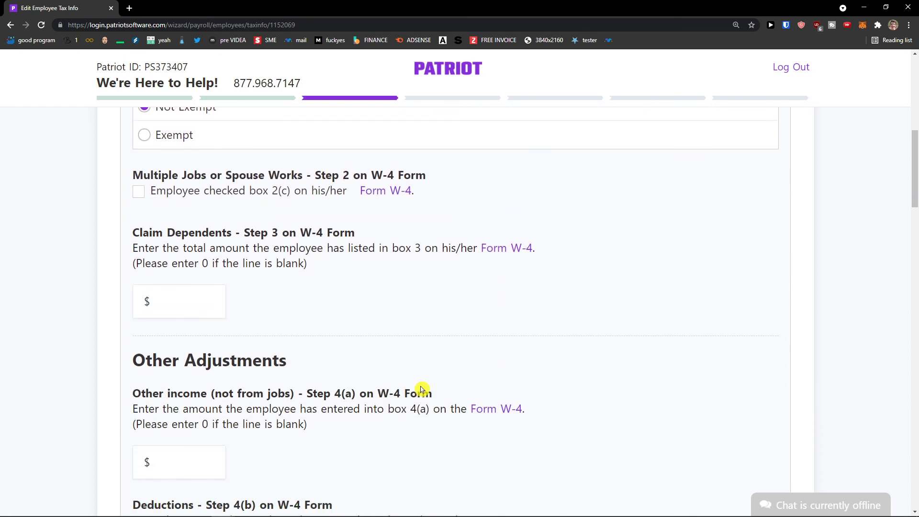
scroll(420, 387, down, 8)
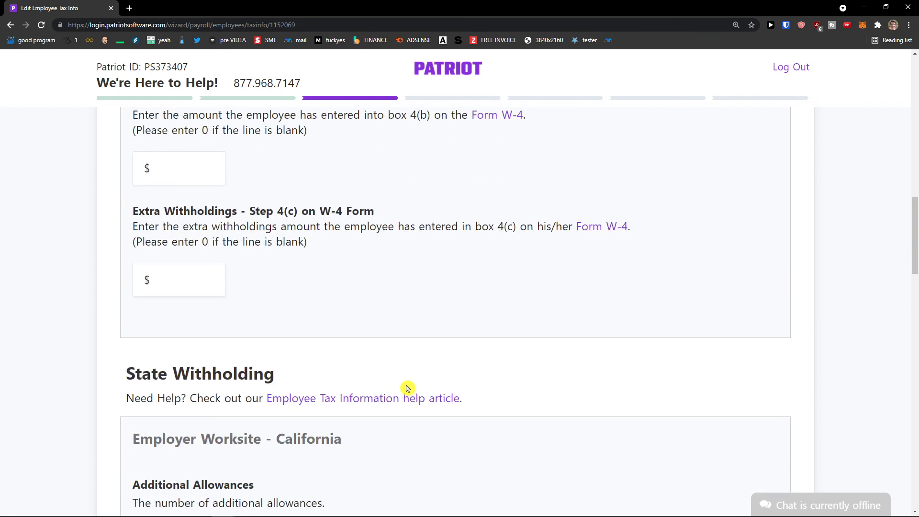
scroll(405, 385, up, 4)
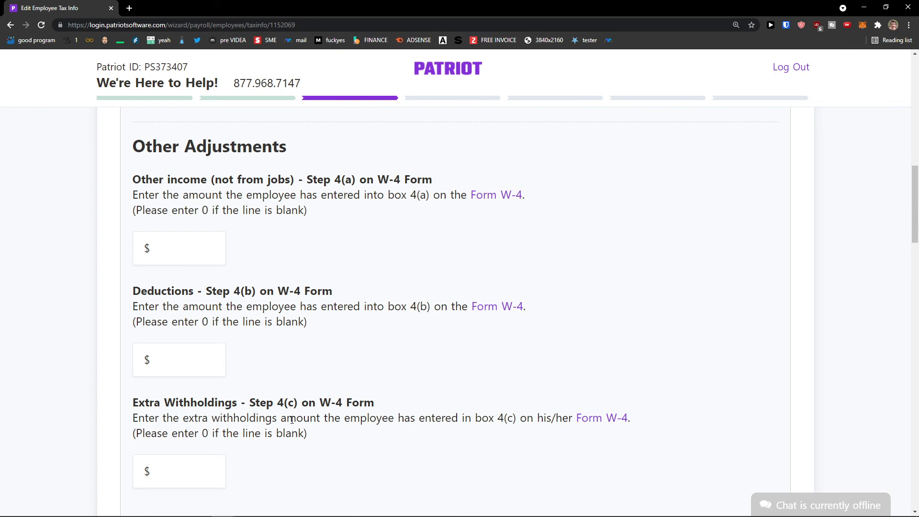
Enter 0 for Extra Withholdings, Deductions, Other income and Claim Dependents
click(187, 470)
text(0)
click(191, 358)
text(0)
scroll(194, 368, up, 2)
click(191, 360)
text(0)
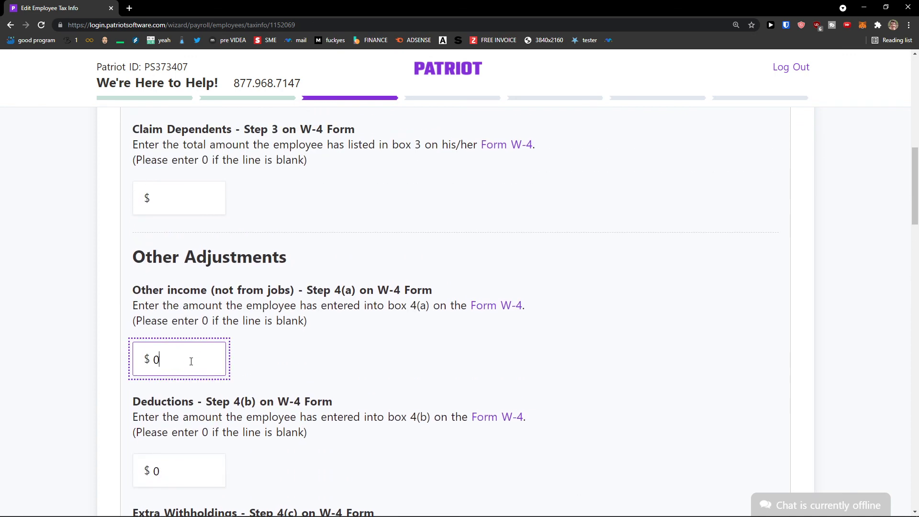
scroll(189, 345, up, 3)
click(182, 319)
text(0)
scroll(214, 378, up, 3)
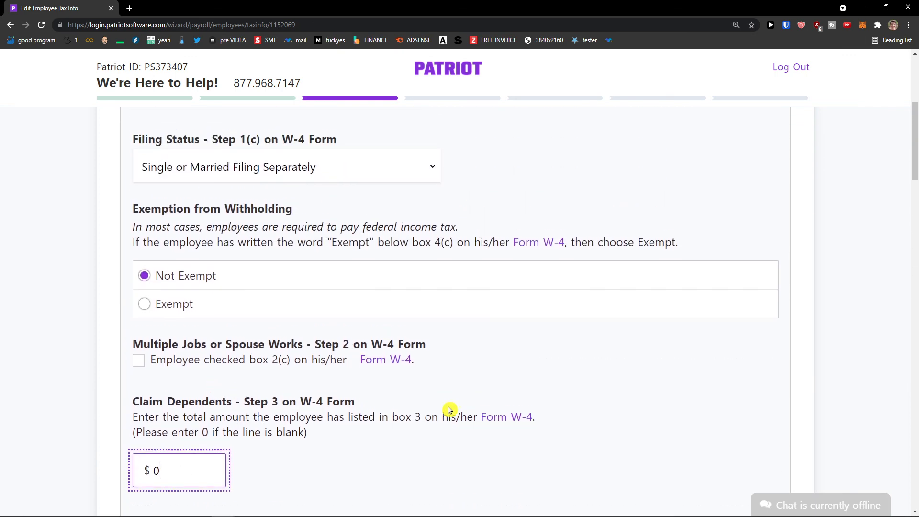
Set the California filing status to Single and try submitting the tax information
scroll(415, 383, down, 12)
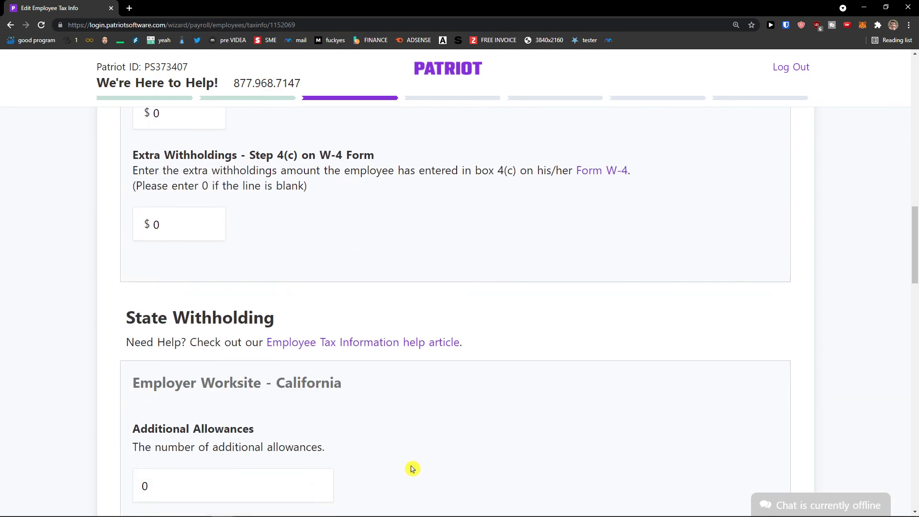
scroll(413, 469, down, 5)
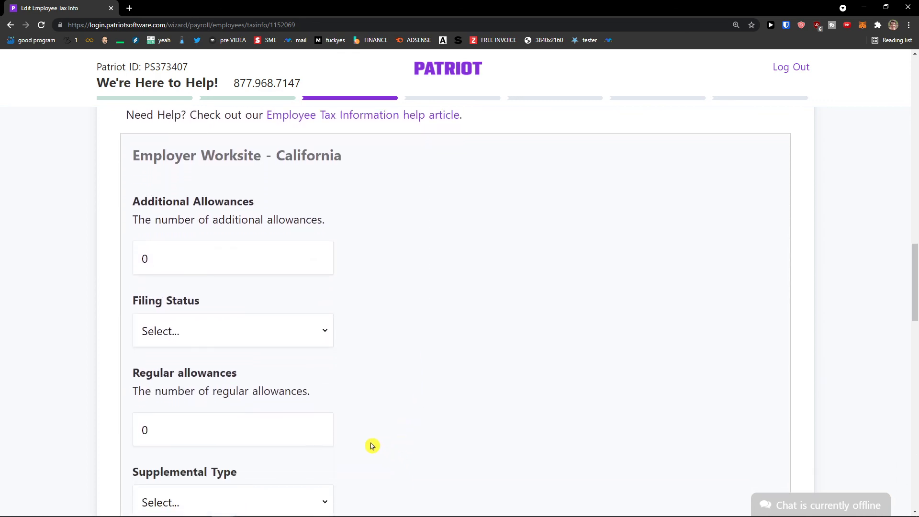
click(200, 256)
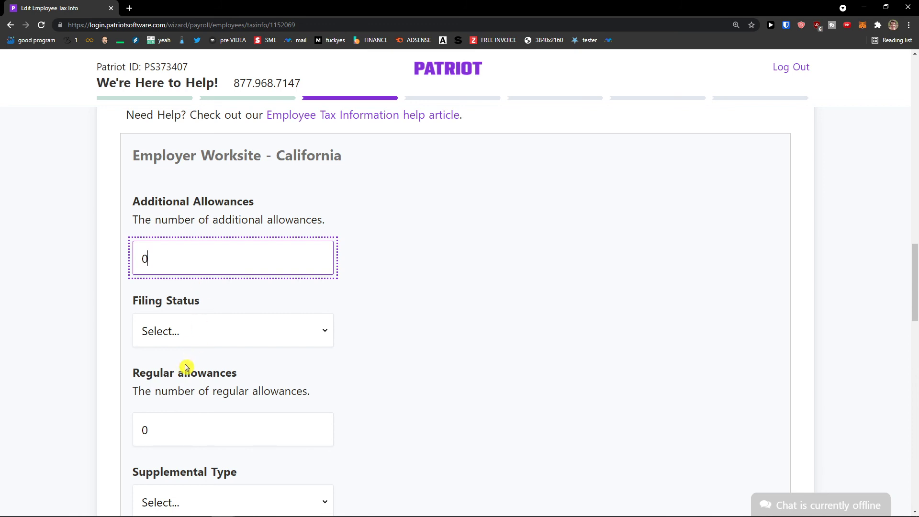
scroll(191, 335, down, 1)
click(205, 286)
click(200, 323)
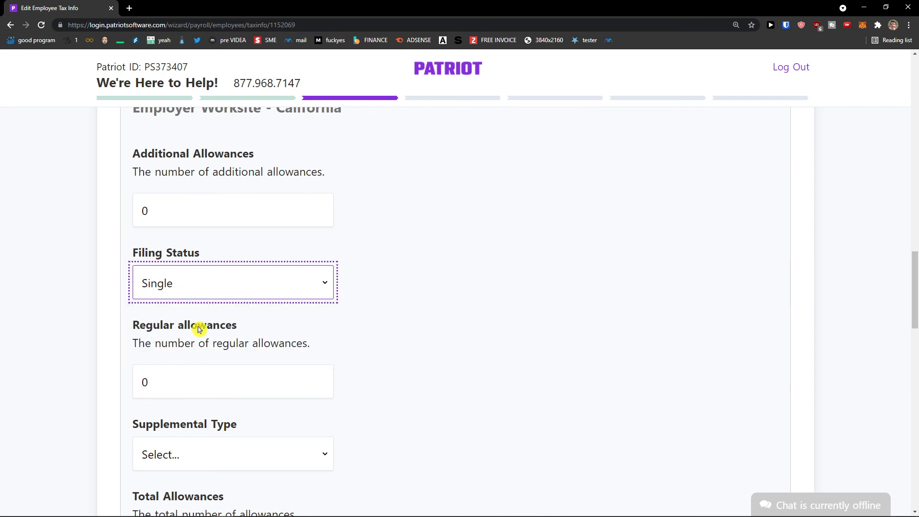
scroll(275, 366, down, 3)
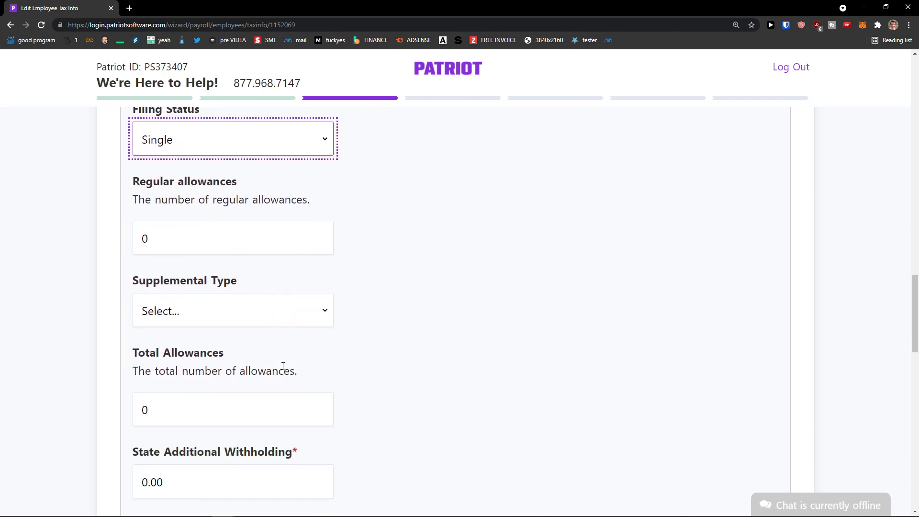
scroll(283, 367, down, 10)
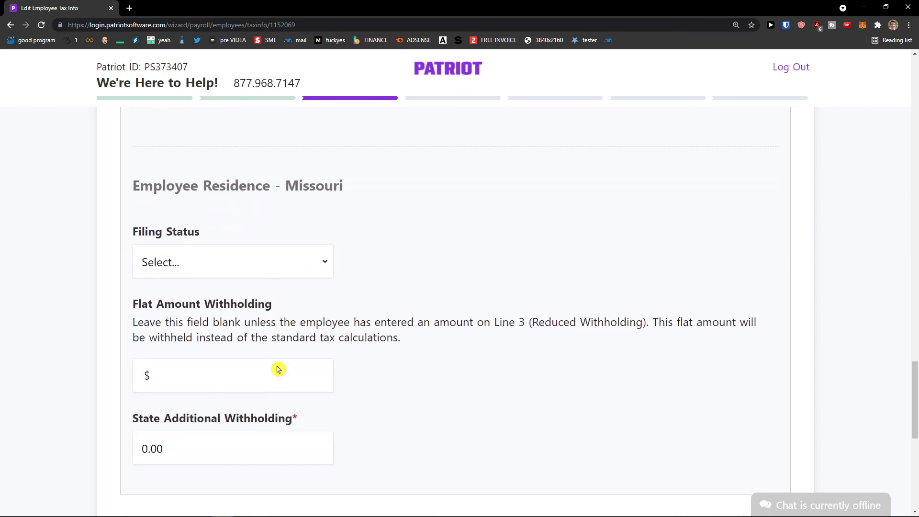
scroll(278, 369, down, 7)
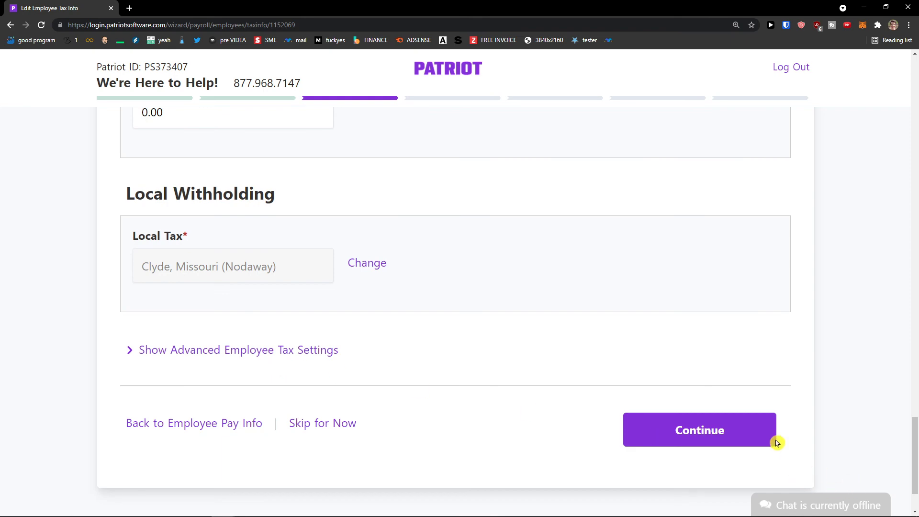
click(776, 440)
Set Supplemental Type to Bonus and Missouri filing status to single, then save
click(229, 182)
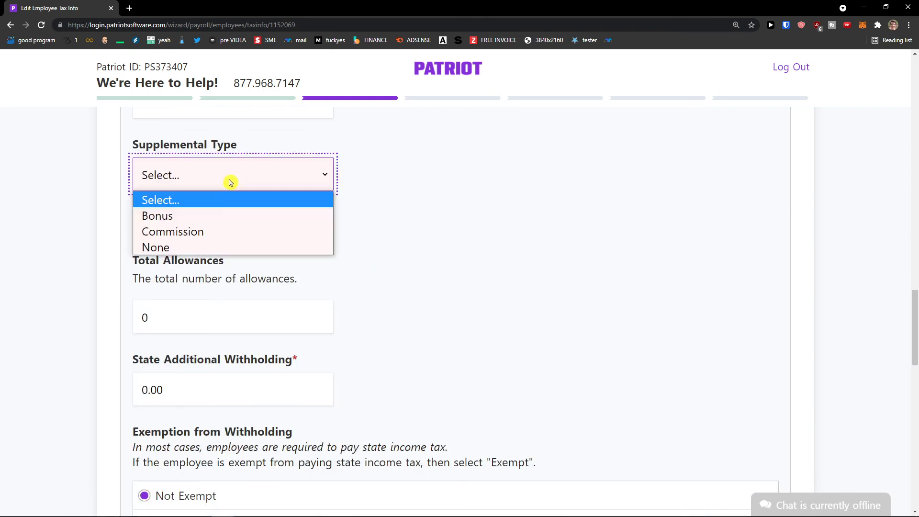
click(235, 216)
scroll(404, 280, down, 6)
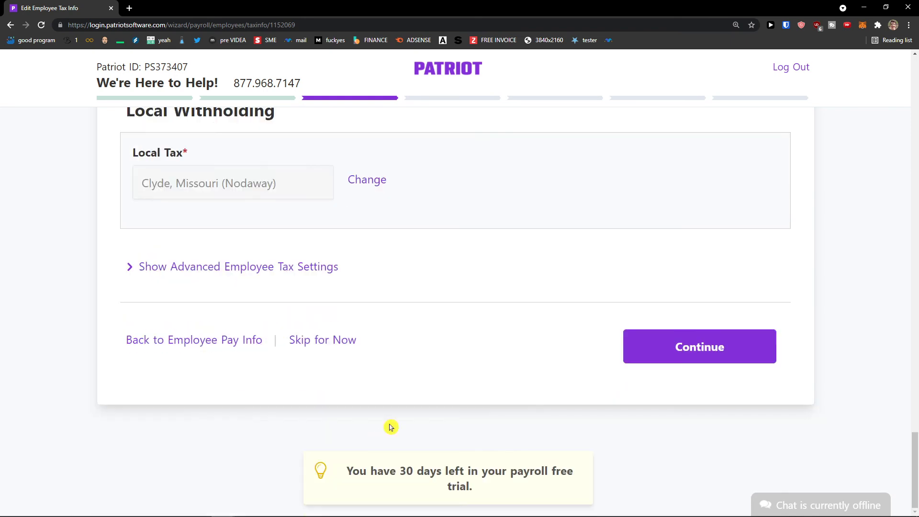
click(626, 346)
click(297, 174)
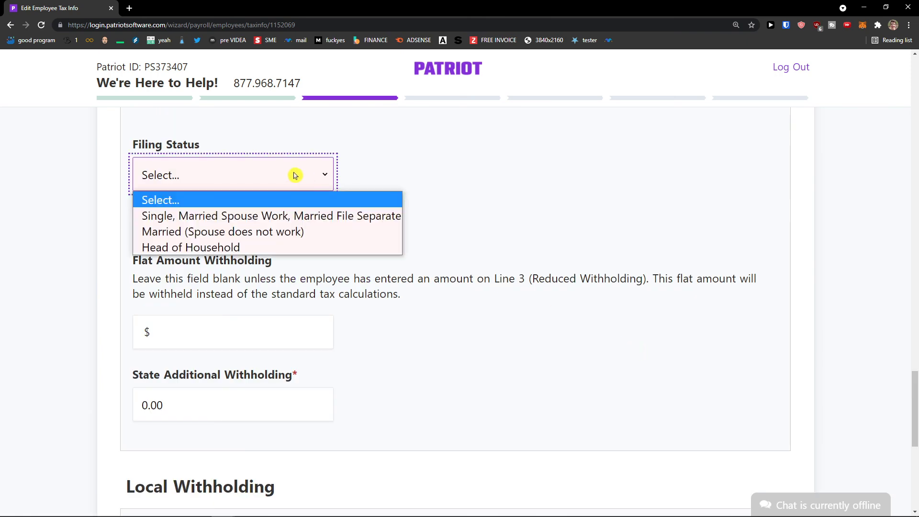
click(287, 213)
scroll(502, 422, down, 6)
click(642, 339)
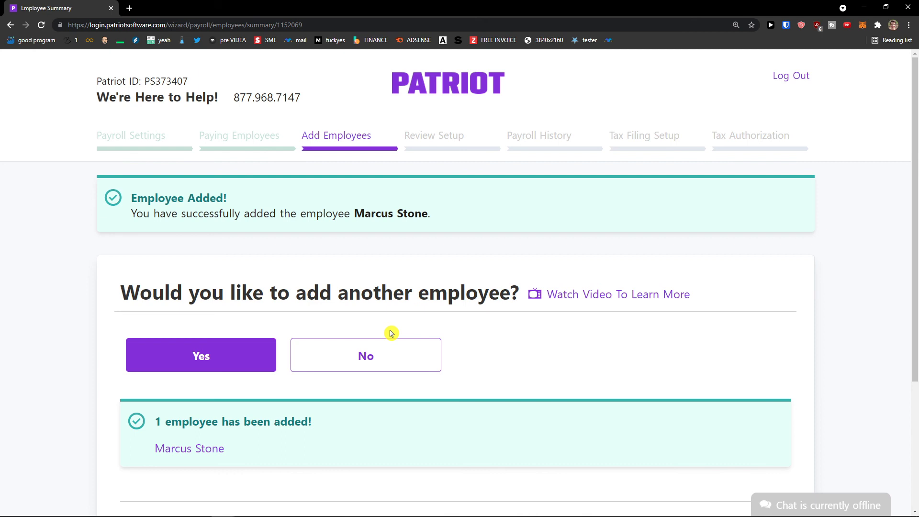
Decline adding another employee and continue past the Review Employees page
scroll(391, 333, down, 1)
scroll(390, 312, up, 1)
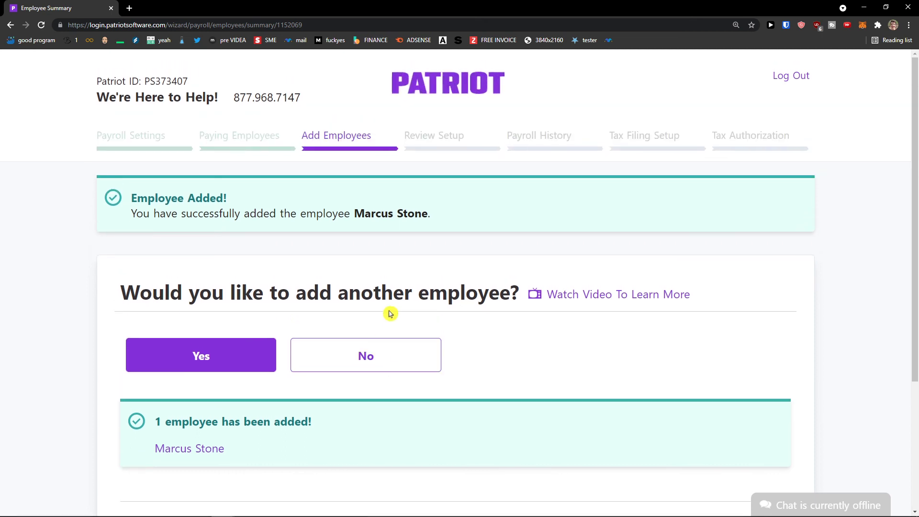
click(390, 358)
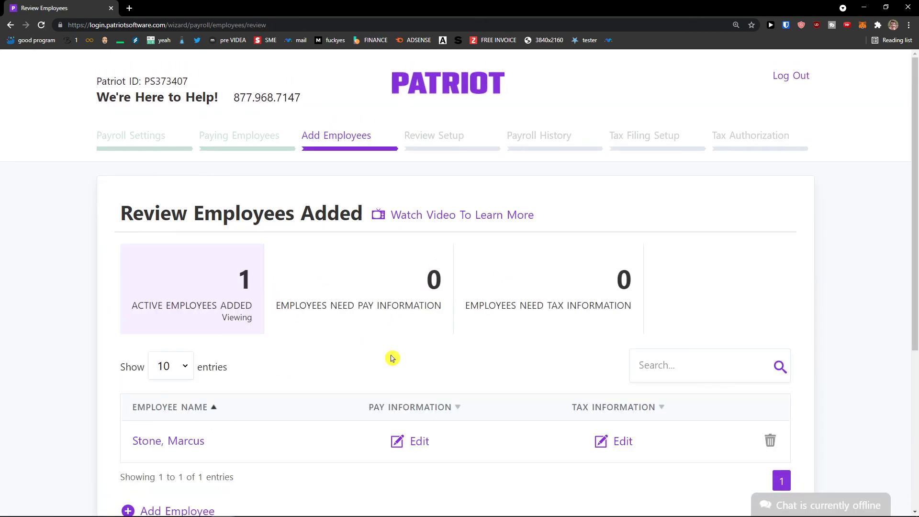
scroll(391, 358, down, 2)
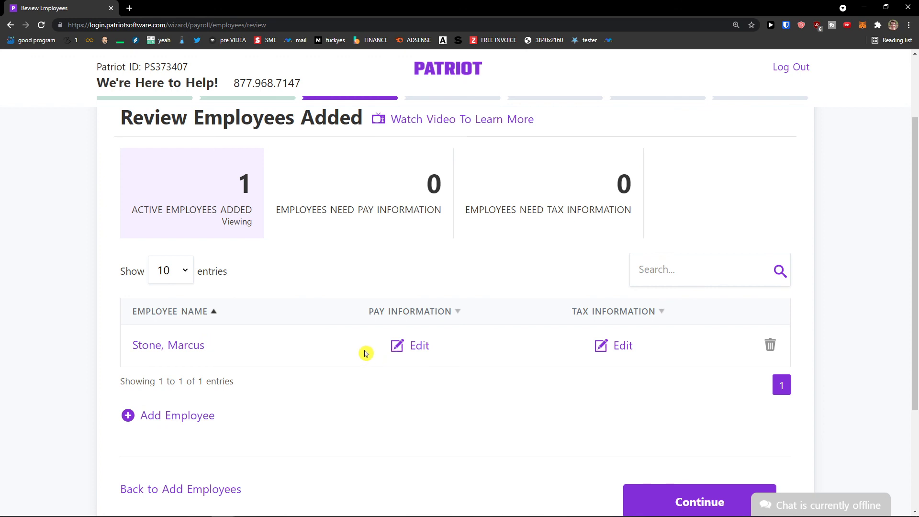
scroll(365, 353, up, 2)
scroll(365, 353, down, 1)
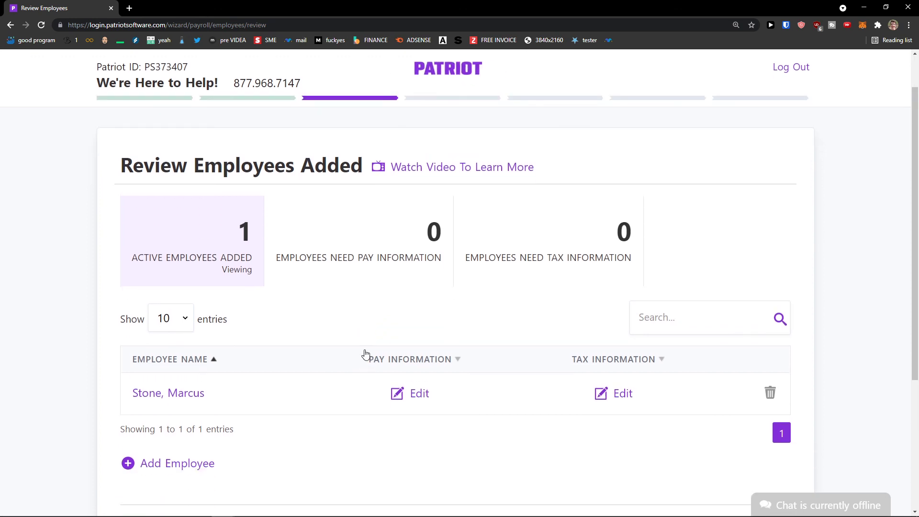
scroll(365, 353, down, 2)
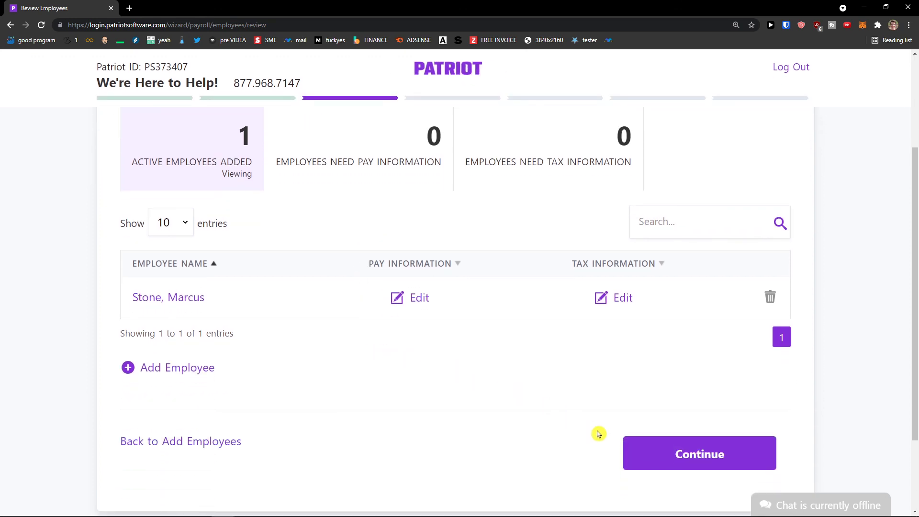
click(658, 460)
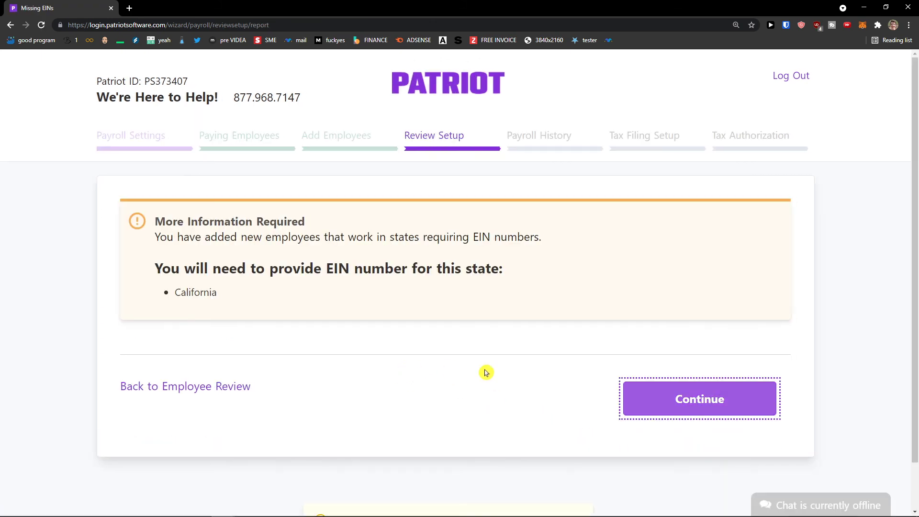
Clear the invalid California EIN entry, tick 'I don't have one yet', and save
click(624, 399)
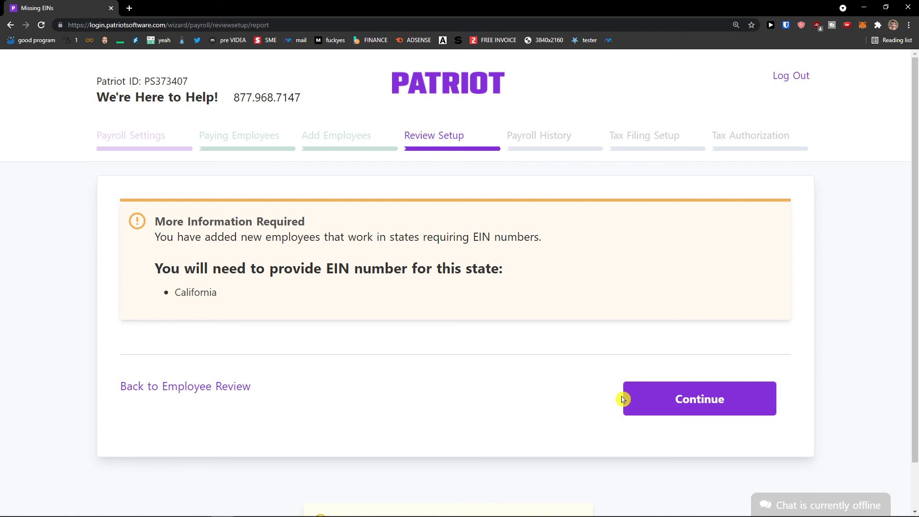
click(626, 399)
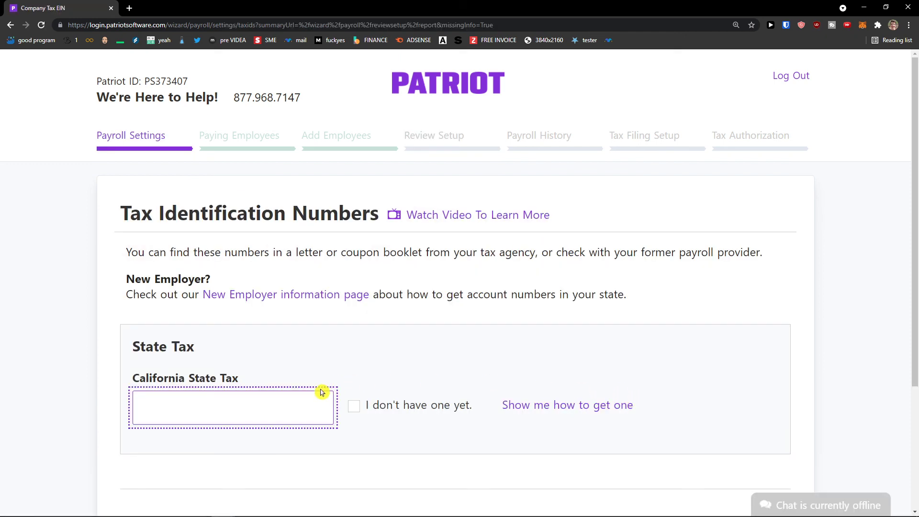
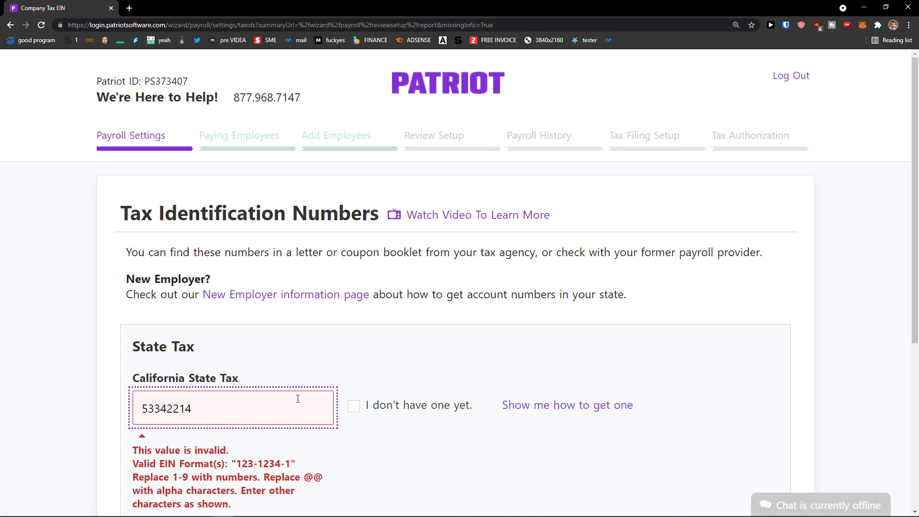
scroll(298, 400, down, 1)
drag(273, 361, 119, 371)
key(BackSpace)
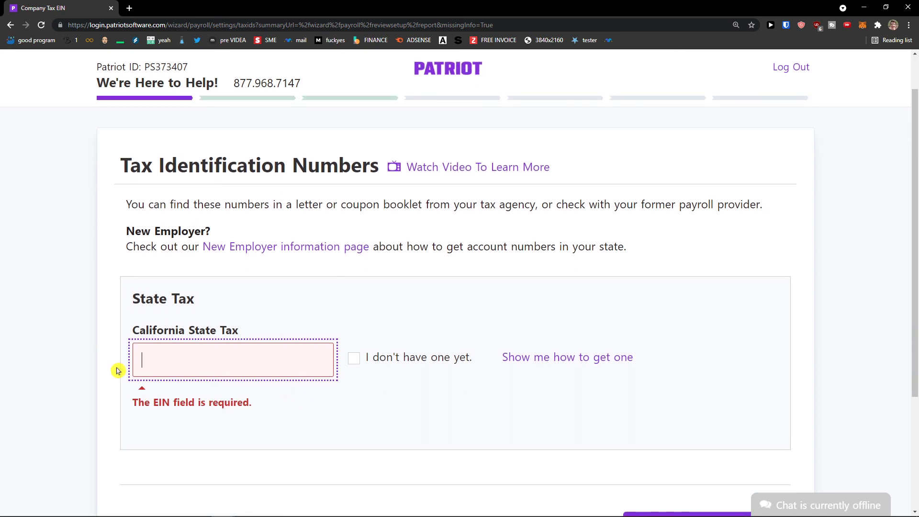
click(403, 358)
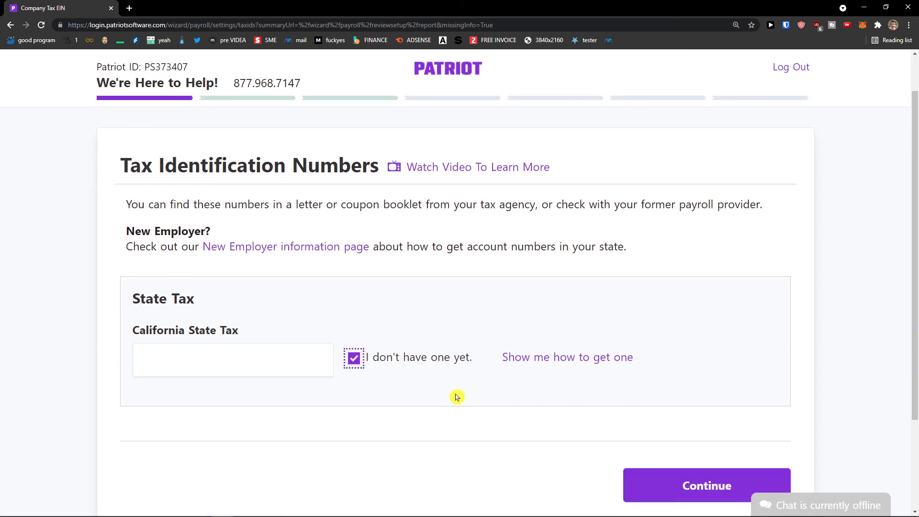
click(651, 484)
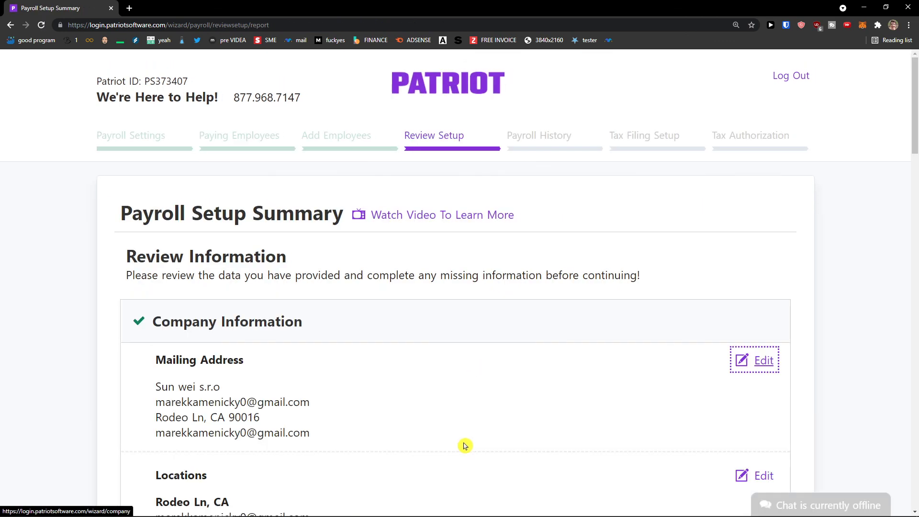
Check every summary section, including California State Tax as Applied For and Add Employees, then accept
scroll(464, 446, down, 2)
scroll(464, 445, up, 2)
scroll(458, 445, down, 4)
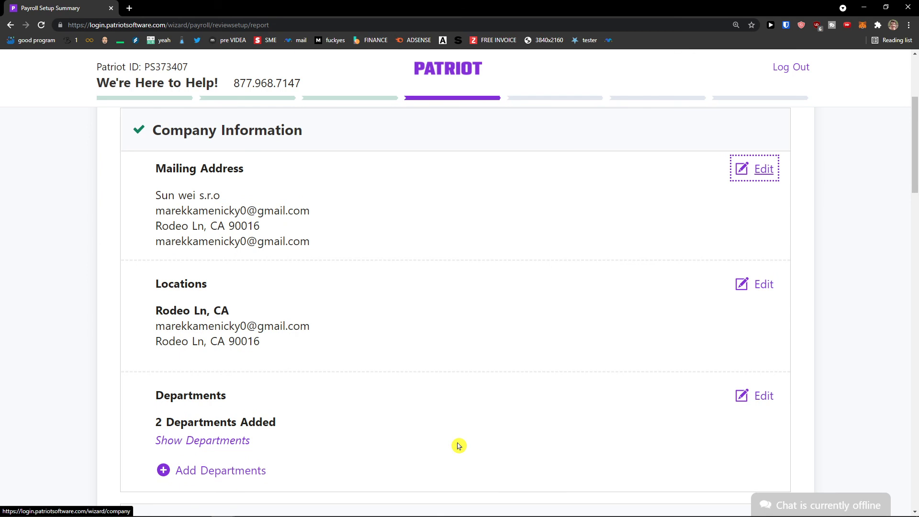
scroll(458, 445, down, 8)
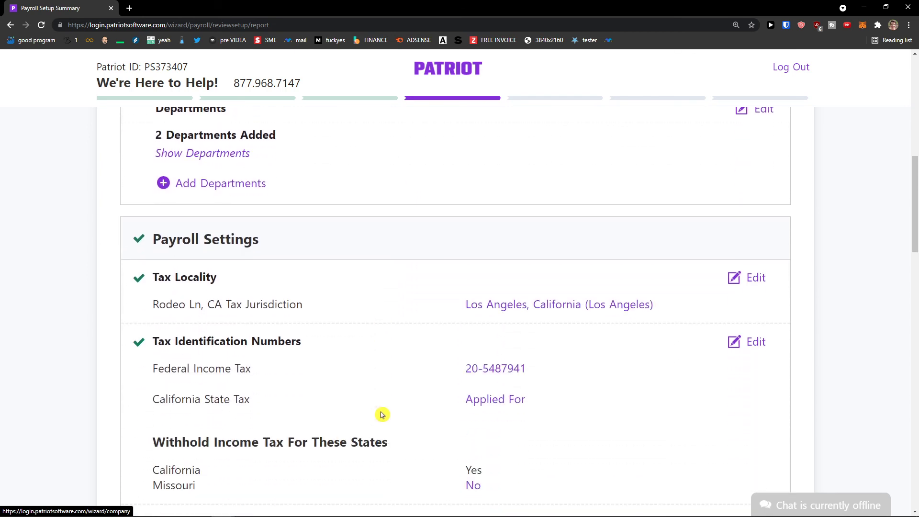
scroll(383, 417, down, 3)
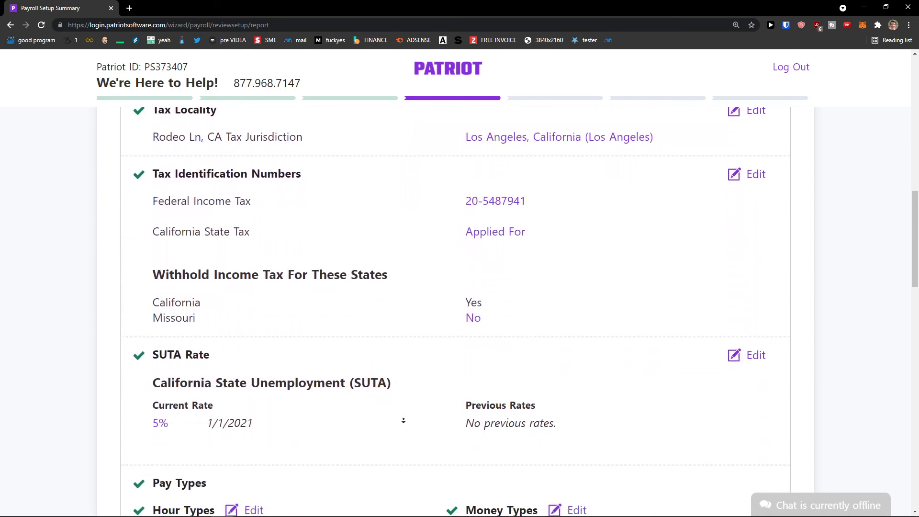
scroll(401, 433, down, 8)
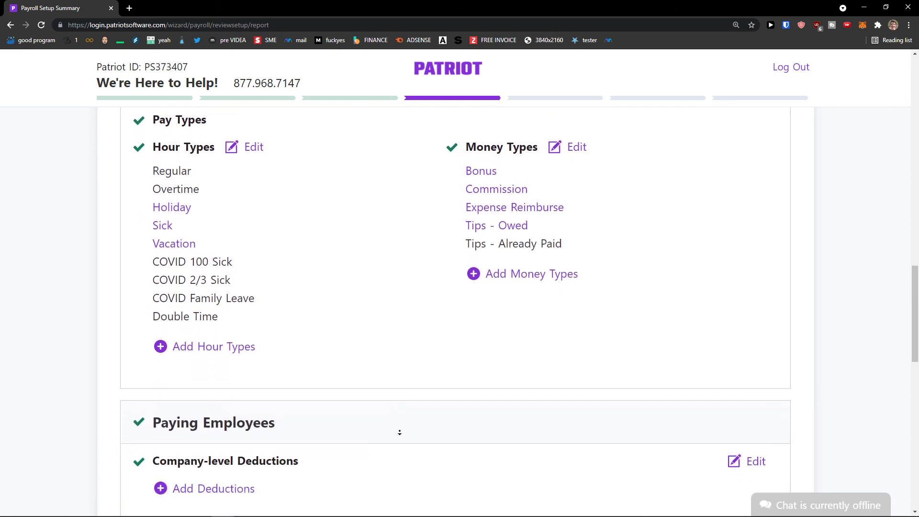
scroll(400, 438, down, 7)
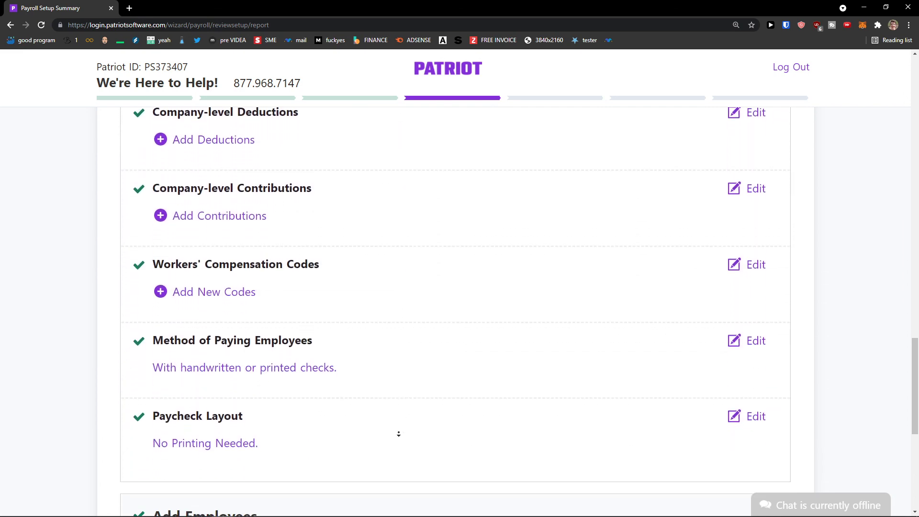
scroll(401, 422, down, 4)
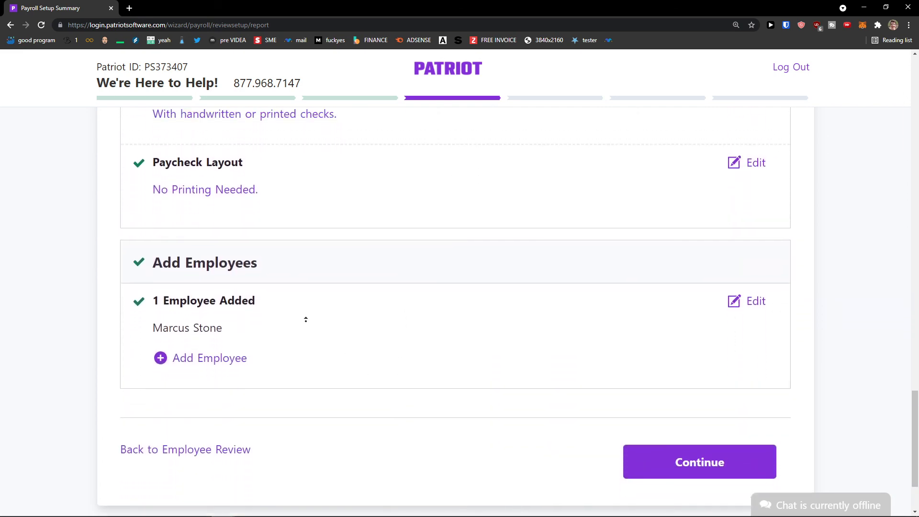
scroll(249, 292, up, 9)
scroll(200, 271, up, 15)
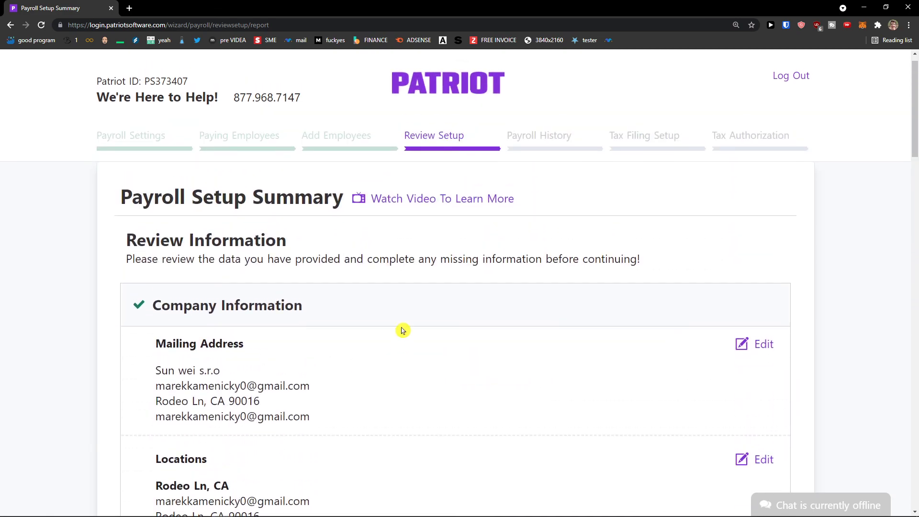
scroll(402, 328, down, 10)
scroll(421, 467, down, 12)
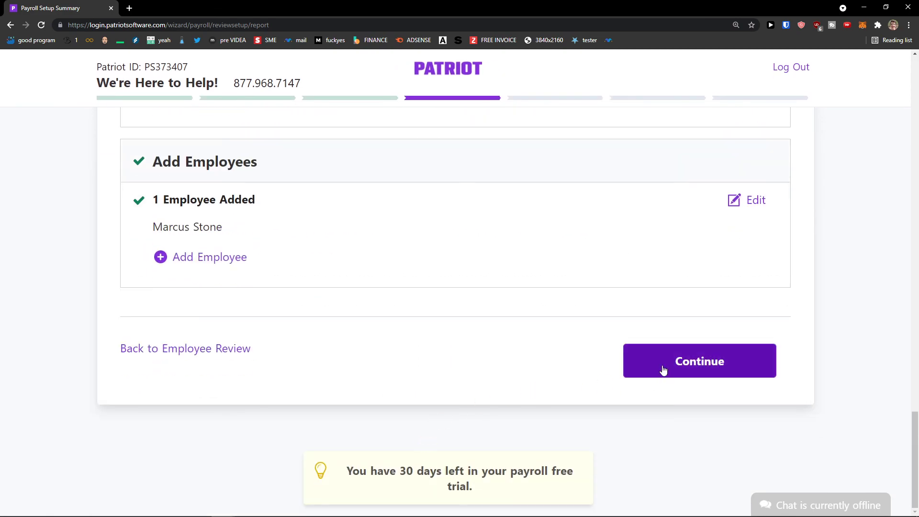
click(661, 369)
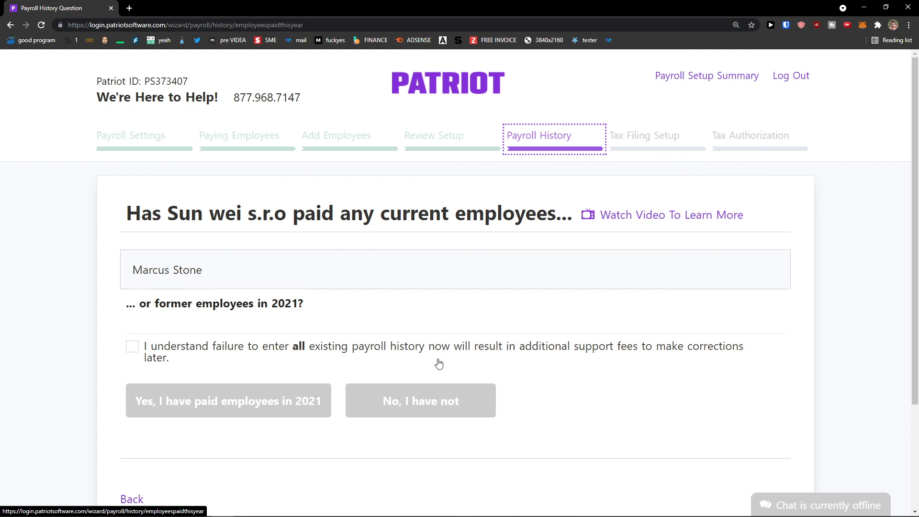
Acknowledge the payroll history warning and answer 'No, I have not' to paying employees in 2021
click(440, 359)
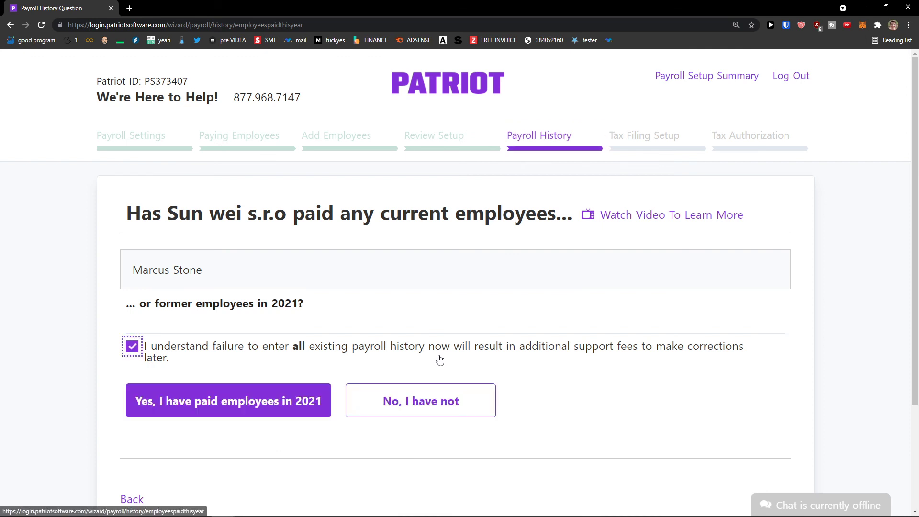
click(322, 408)
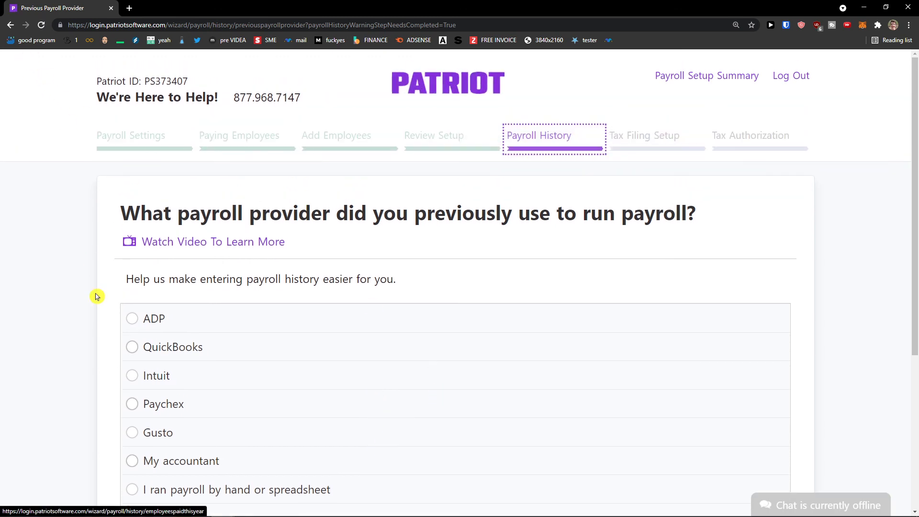
scroll(137, 316, down, 5)
click(136, 353)
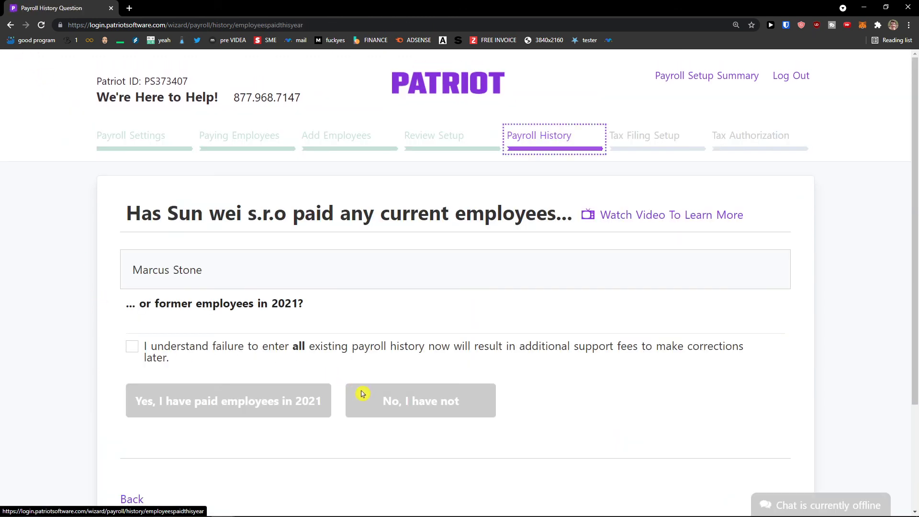
click(270, 353)
click(362, 395)
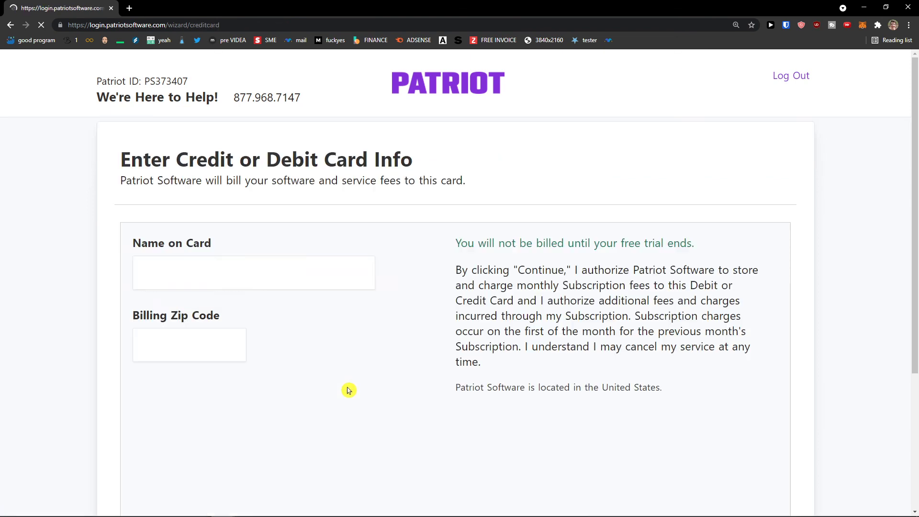
scroll(343, 388, down, 5)
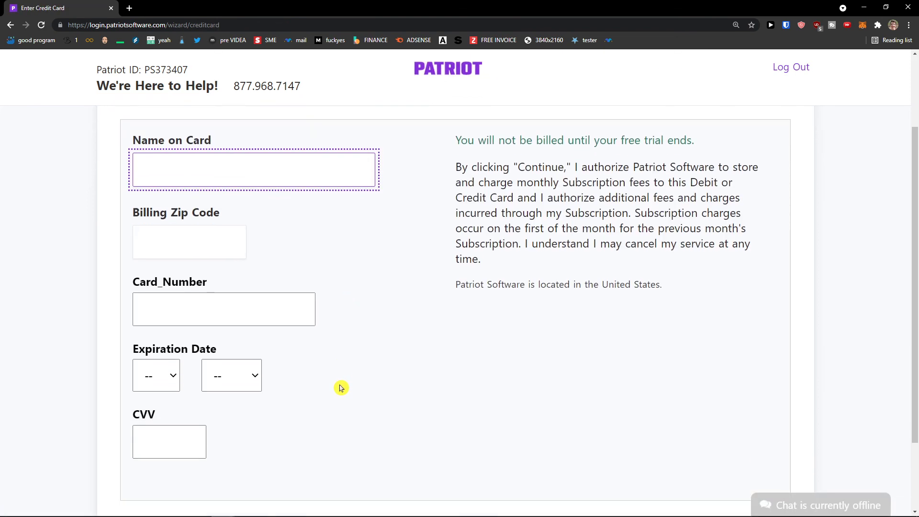
scroll(339, 387, up, 4)
scroll(339, 387, up, 2)
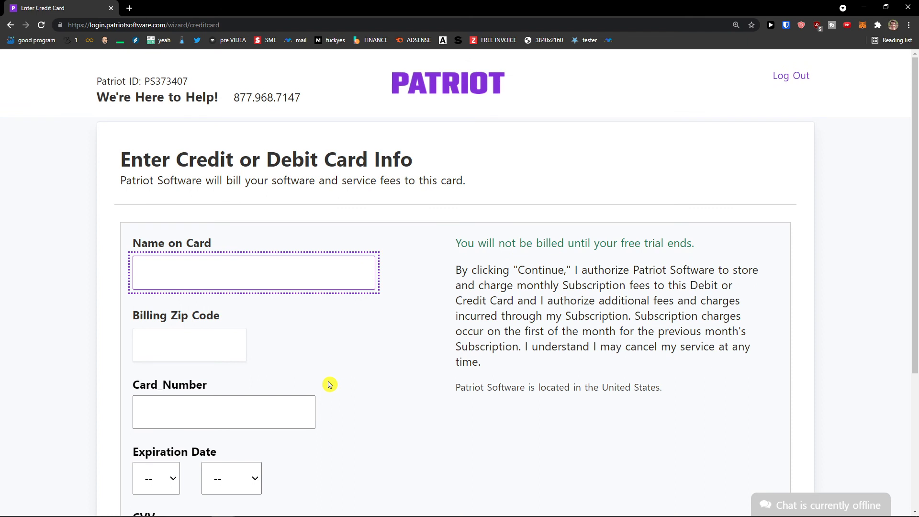
scroll(327, 384, down, 4)
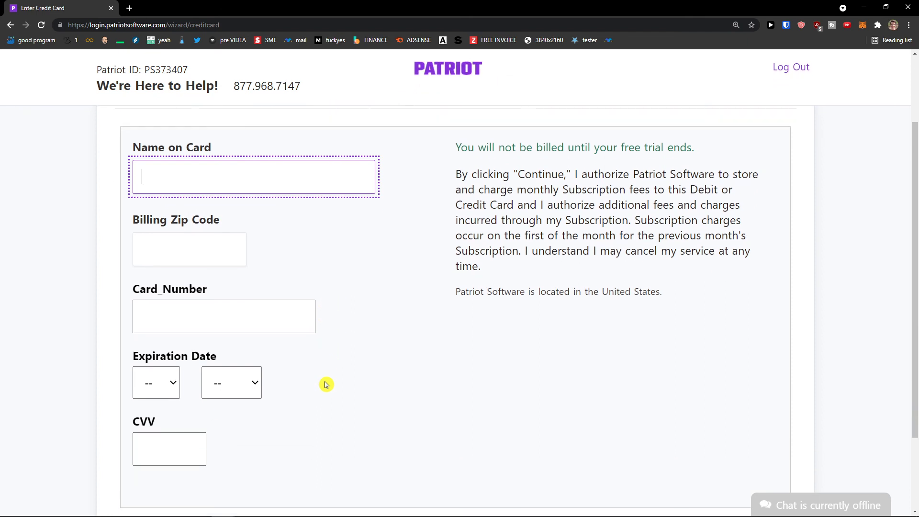
scroll(329, 385, up, 3)
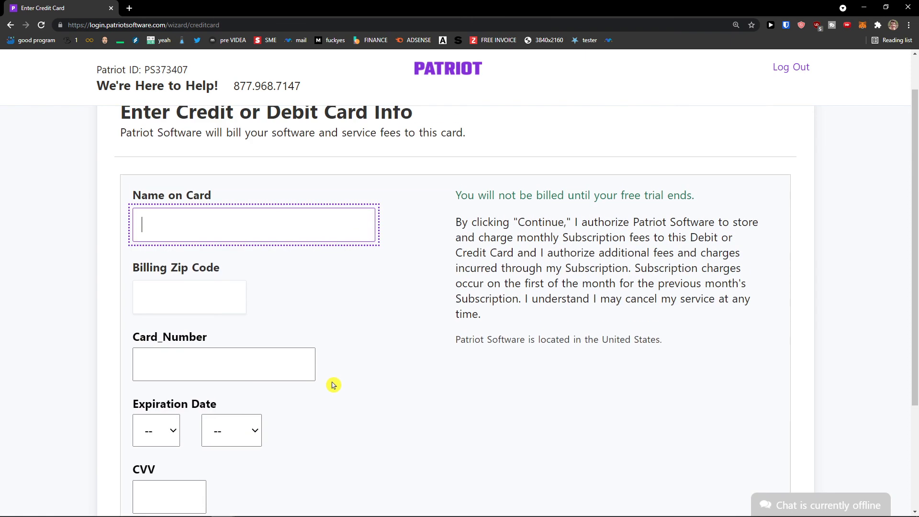
scroll(347, 393, up, 1)
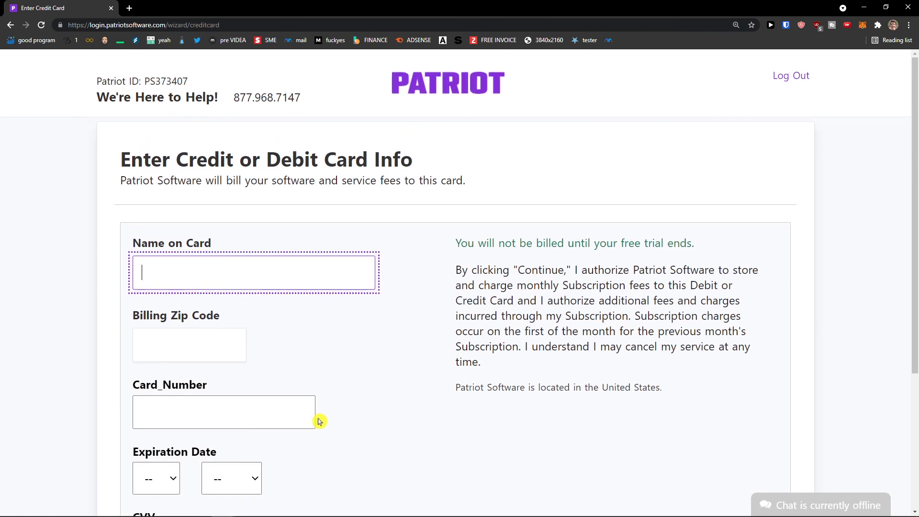
scroll(318, 423, down, 3)
scroll(318, 423, up, 3)
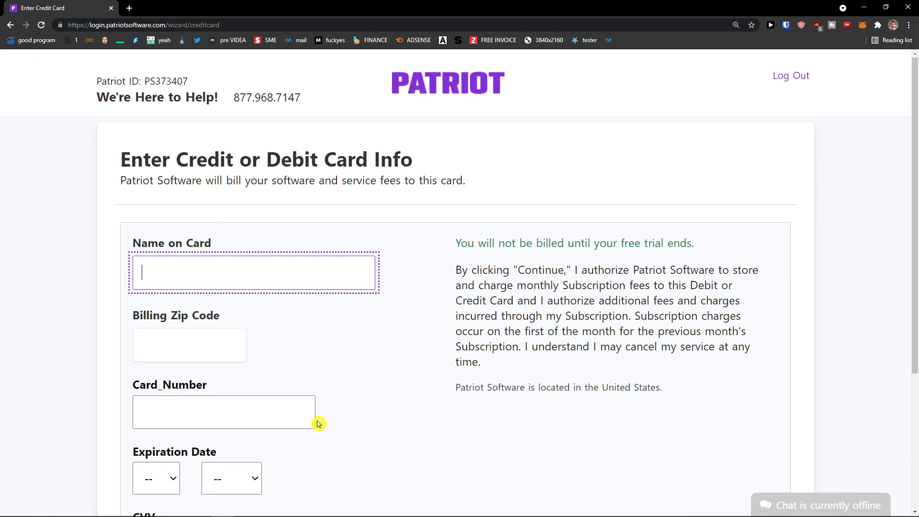